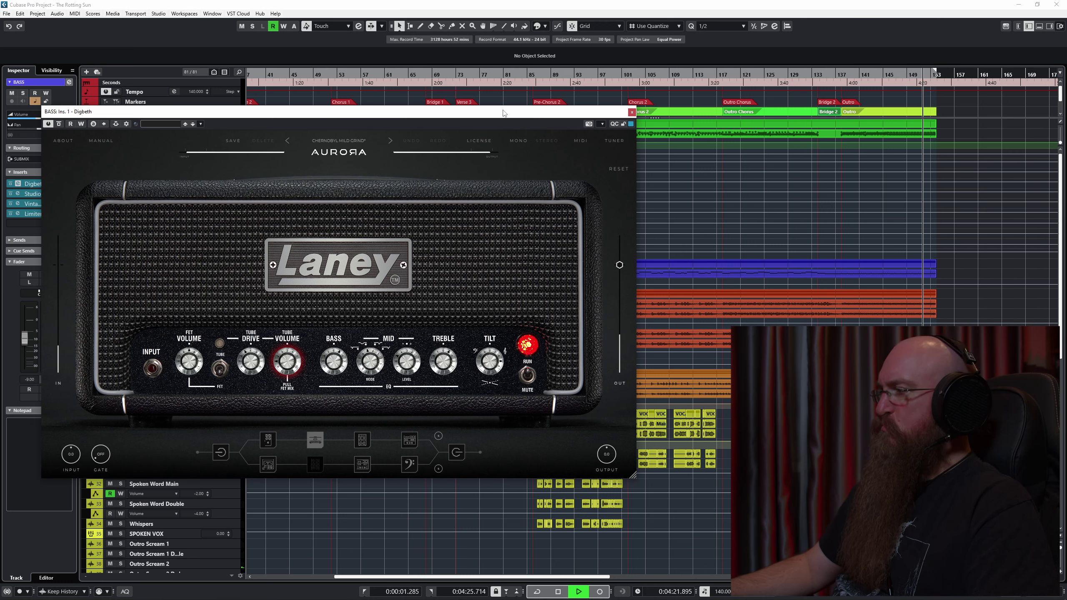
Stop the mix playback, returning the playhead to 0:03:24.
key(space)
Zoom out to show the whole song and close the Digbeth amp window.
key(g)
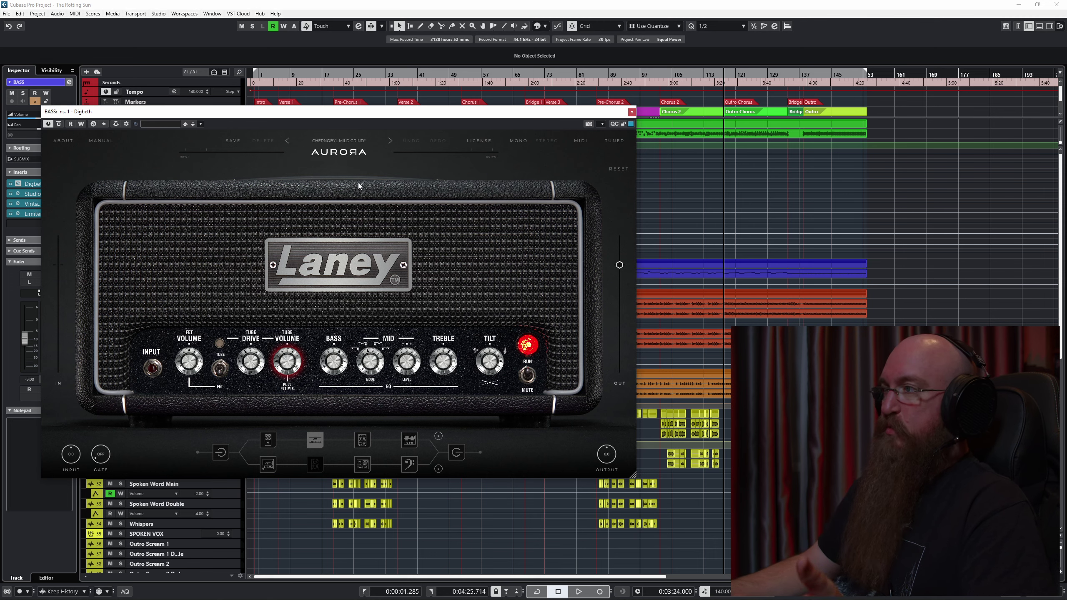
click(631, 112)
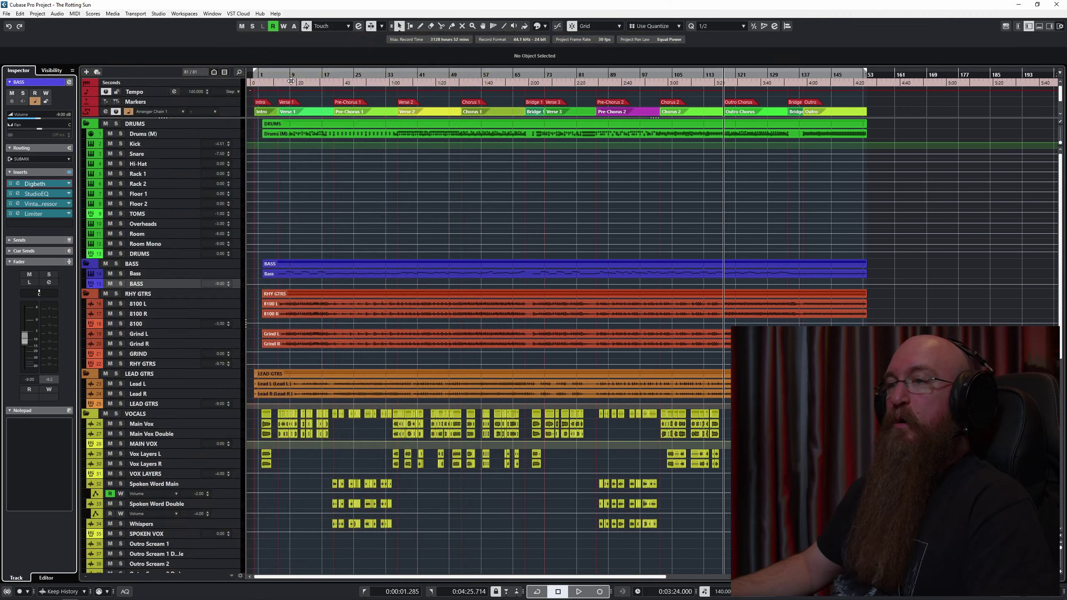
Open the Digbeth insert from the BASS group's Inspector and position its window over the project.
click(232, 275)
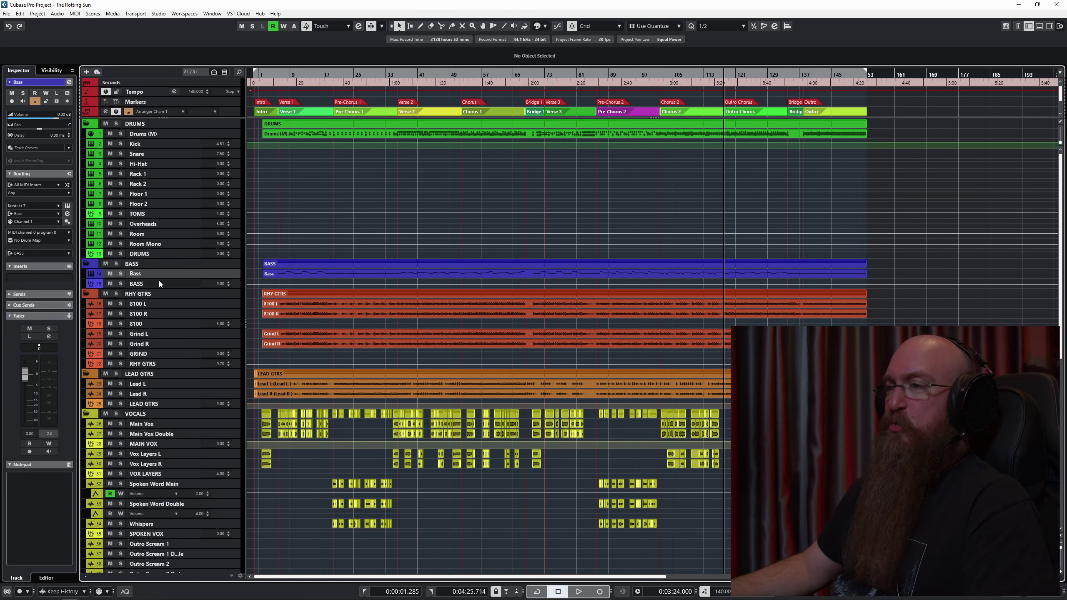
click(148, 283)
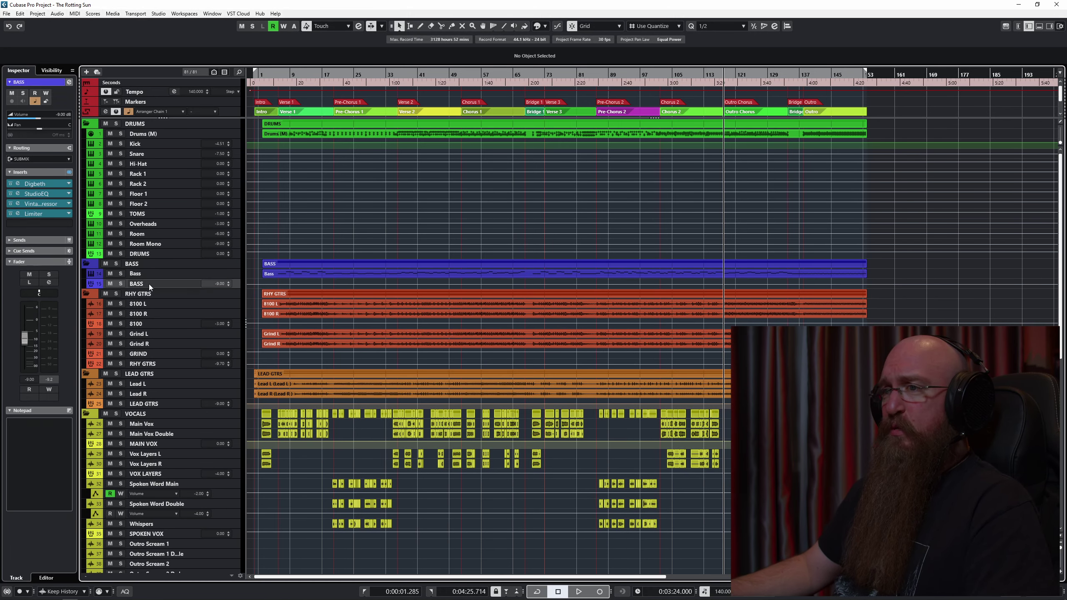
click(40, 186)
drag(270, 124, 402, 110)
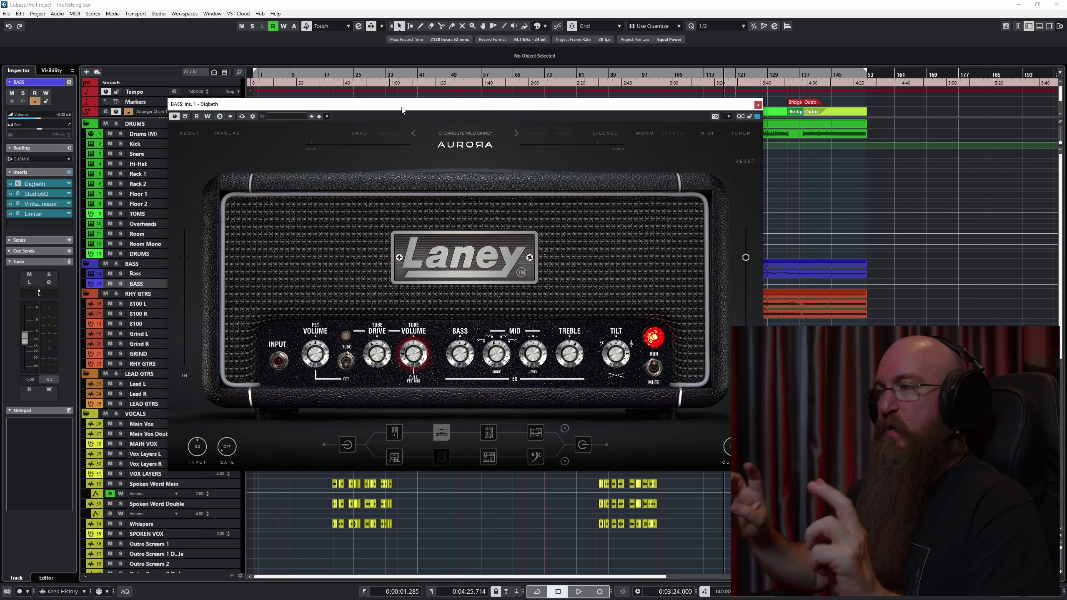
drag(414, 103, 414, 83)
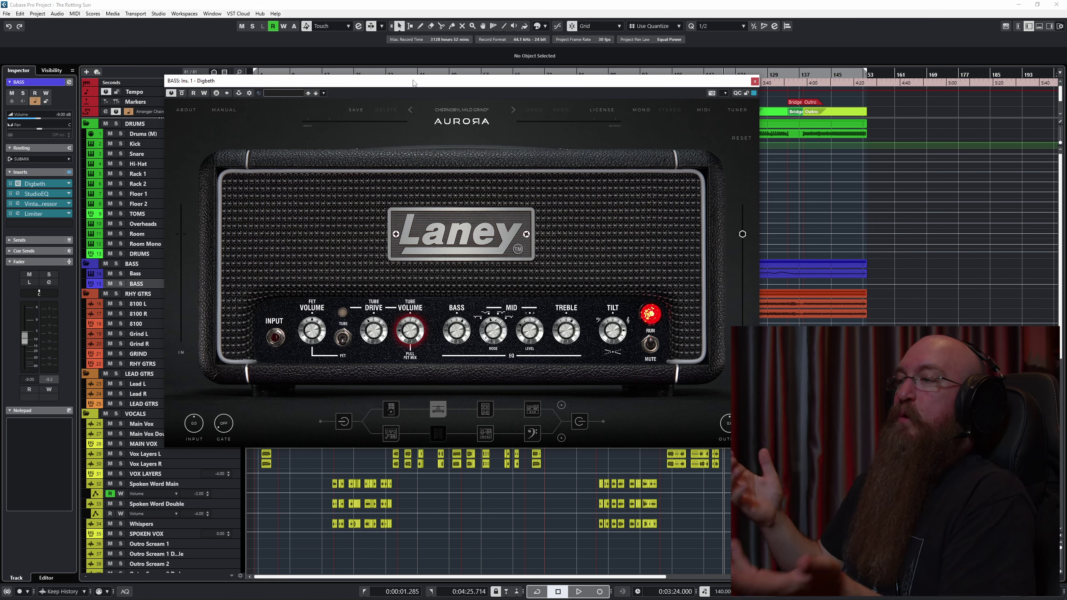
drag(414, 86, 373, 77)
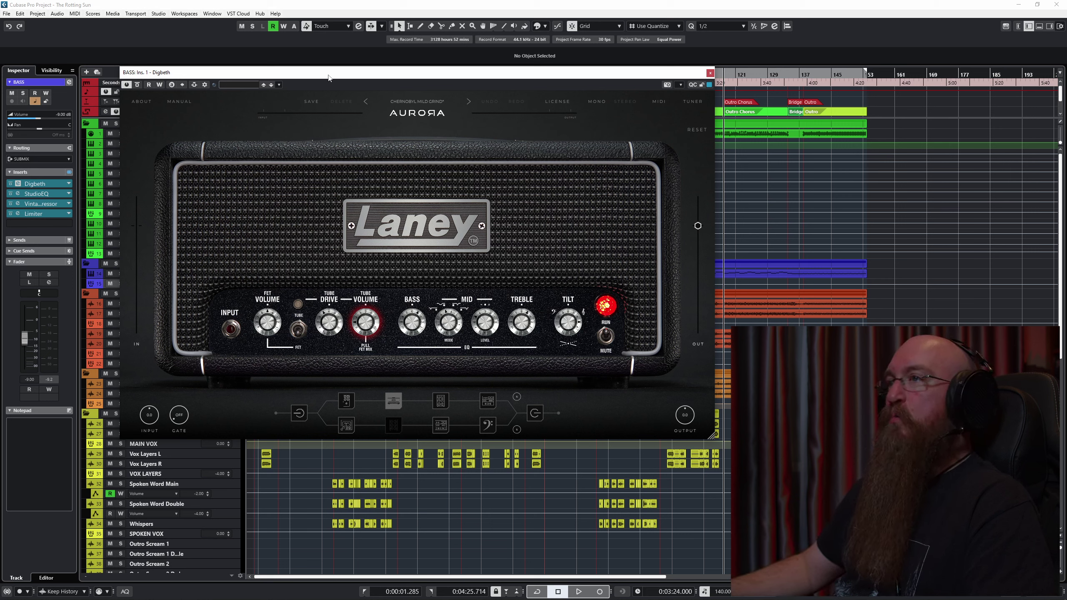
mouse_move(328, 78)
mouse_down()
mouse_move(375, 80)
mouse_move(320, 71)
mouse_move(335, 76)
mouse_up()
Solo the BASS group and bypass its StudioEQ and VintageCompressor inserts, keeping Digbeth active.
click(120, 283)
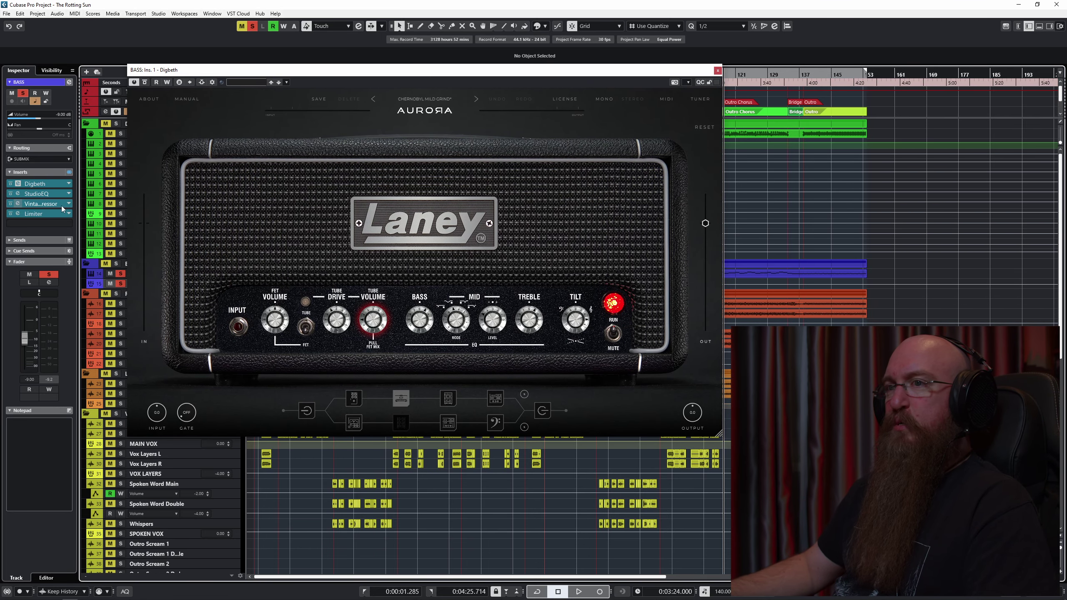
click(10, 203)
click(10, 193)
click(10, 183)
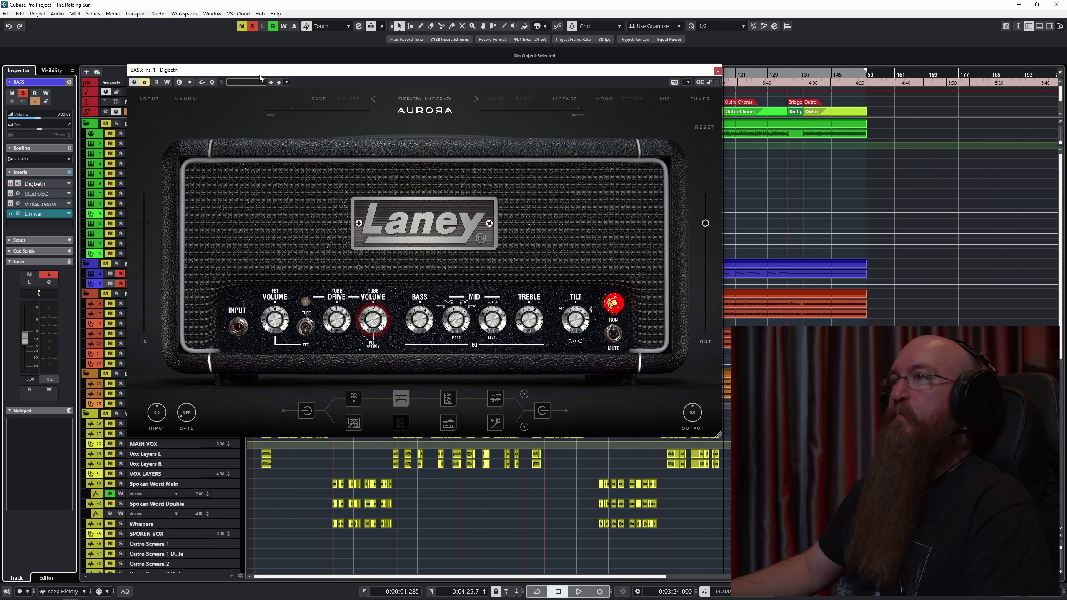
click(10, 184)
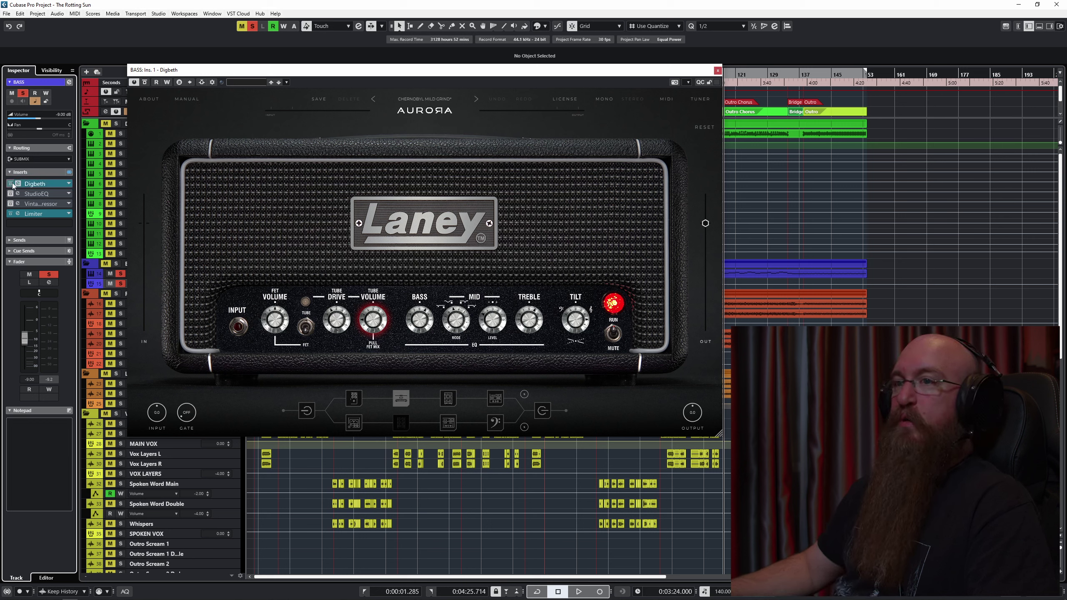
Open and then close the StudioEQ and VintageCompressor editors.
click(42, 194)
click(51, 204)
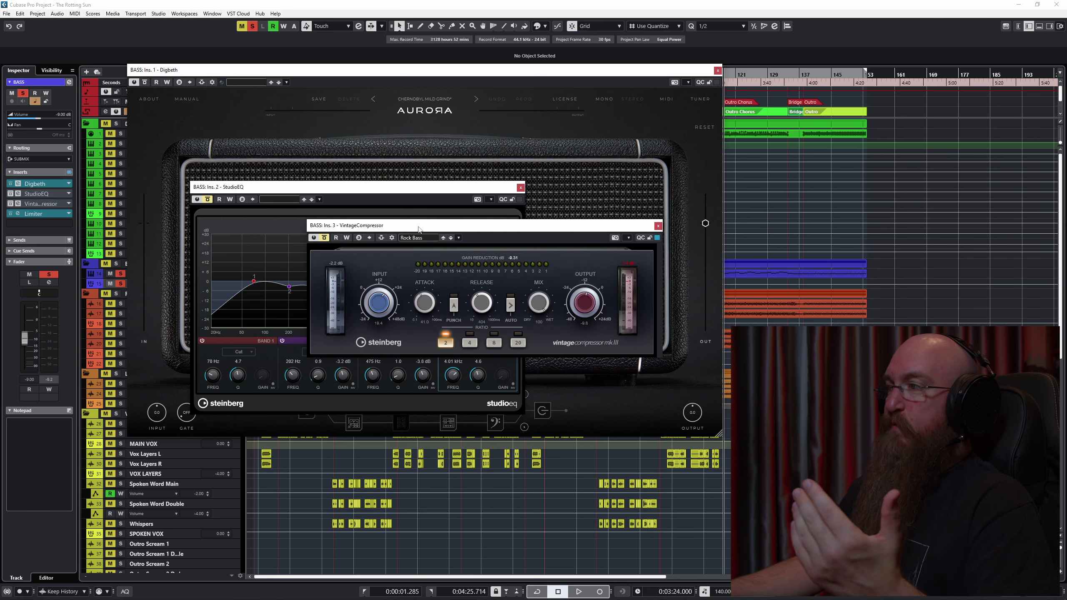
click(658, 226)
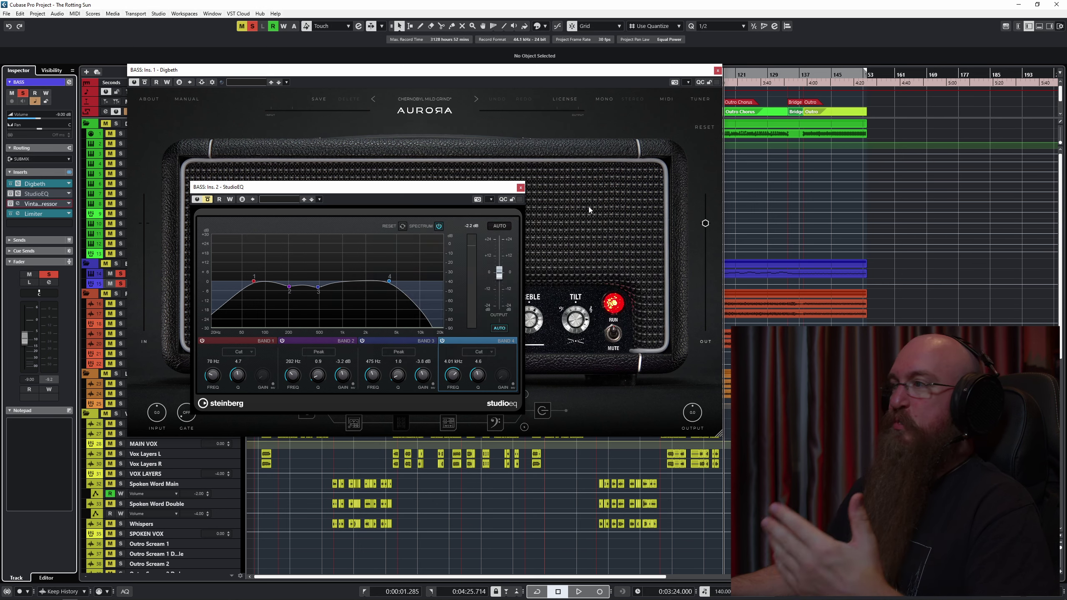
click(520, 188)
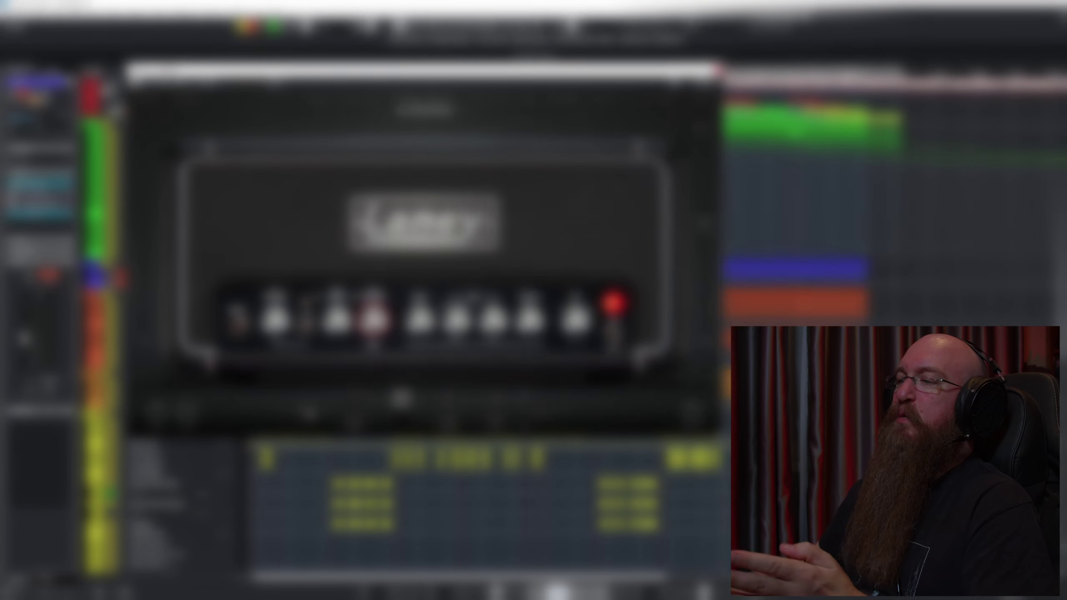
Show Digbeth's Low Cut, Crossover and High Cut panel on the Chernobyl Mild Grind preset.
click(310, 412)
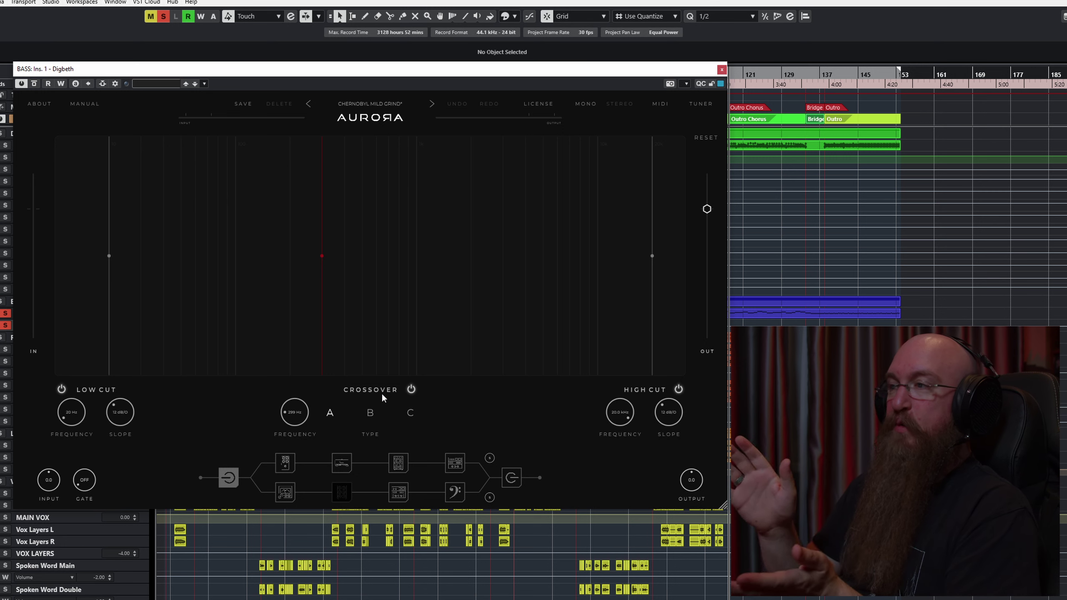
Save the current Digbeth settings as the Chernobyl Mild Grind user preset.
click(385, 104)
mouse_move(385, 188)
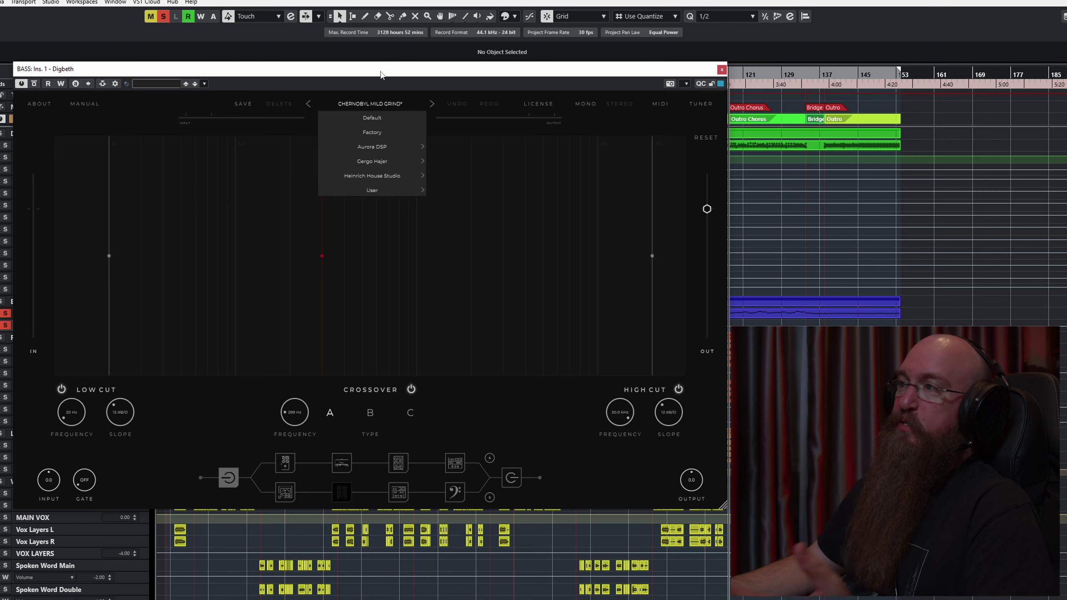
click(296, 136)
click(246, 106)
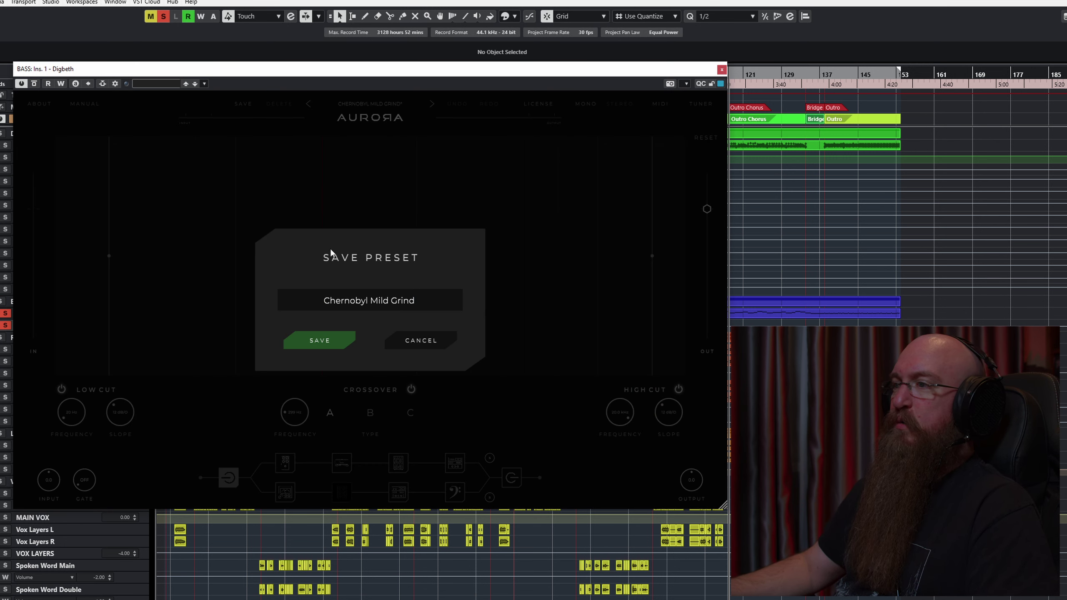
click(329, 343)
Bring up the Digbeth preset list at the Aurora DSP presets.
click(378, 103)
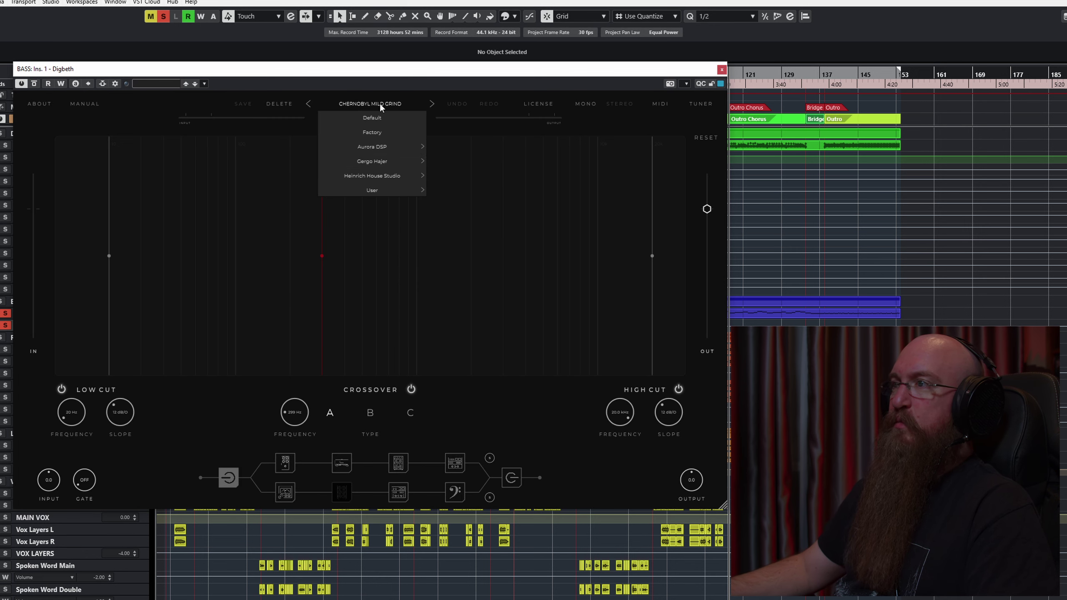
mouse_move(370, 191)
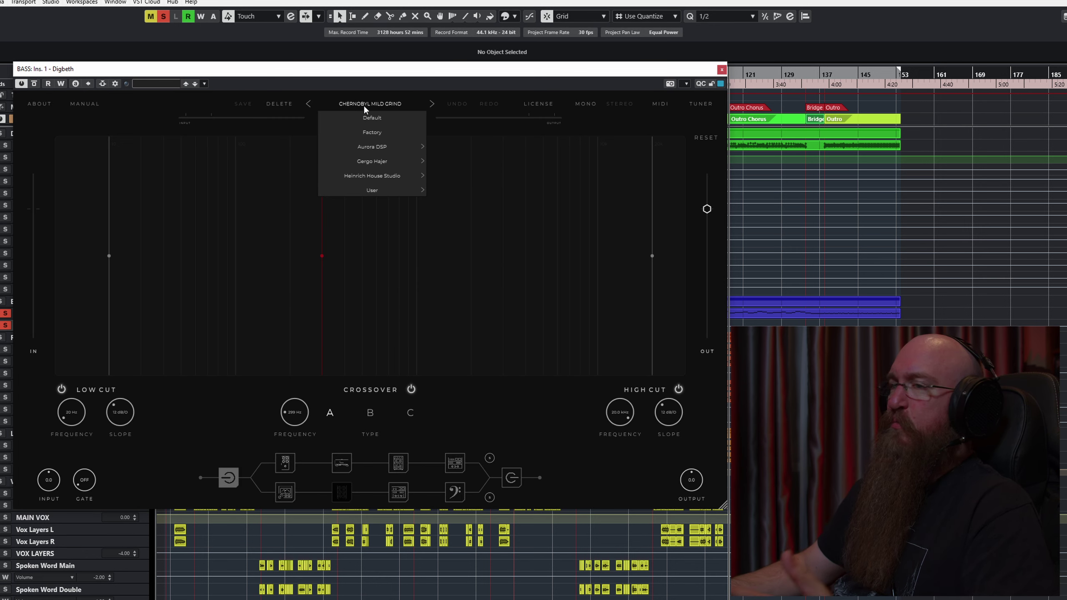
mouse_move(385, 145)
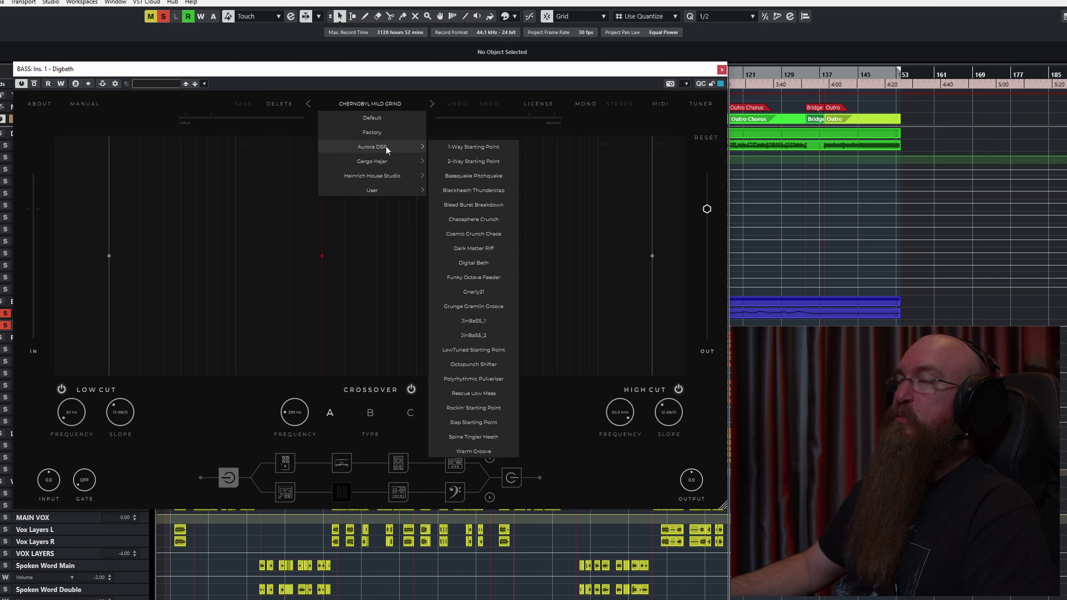
Load the Aurora DSP 1-Way, then 2-Way Starting Point presets, then reload User Chernobyl Mild Grind.
click(465, 147)
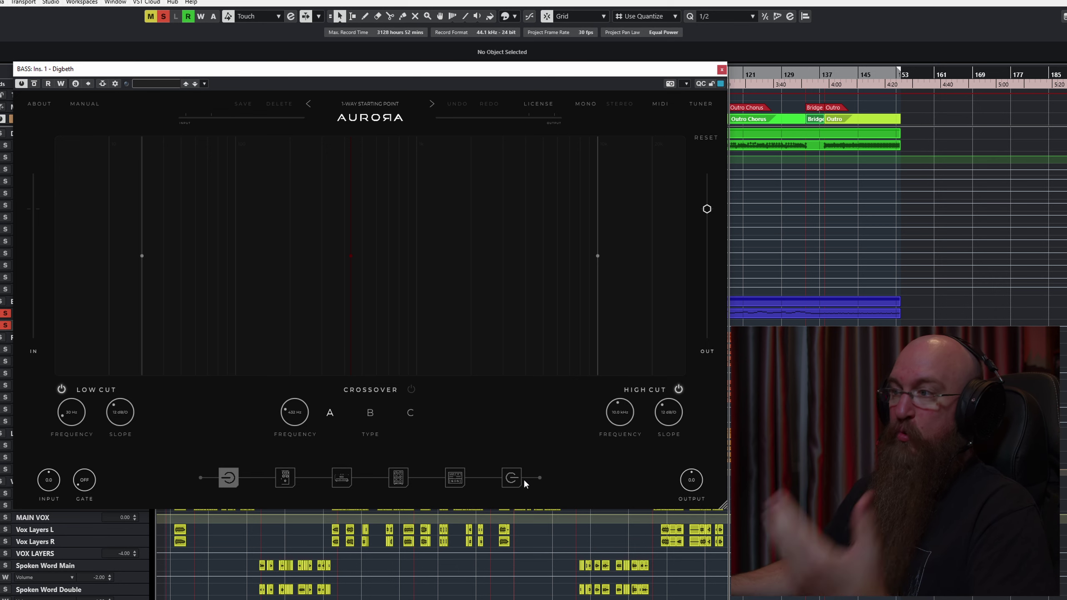
click(369, 102)
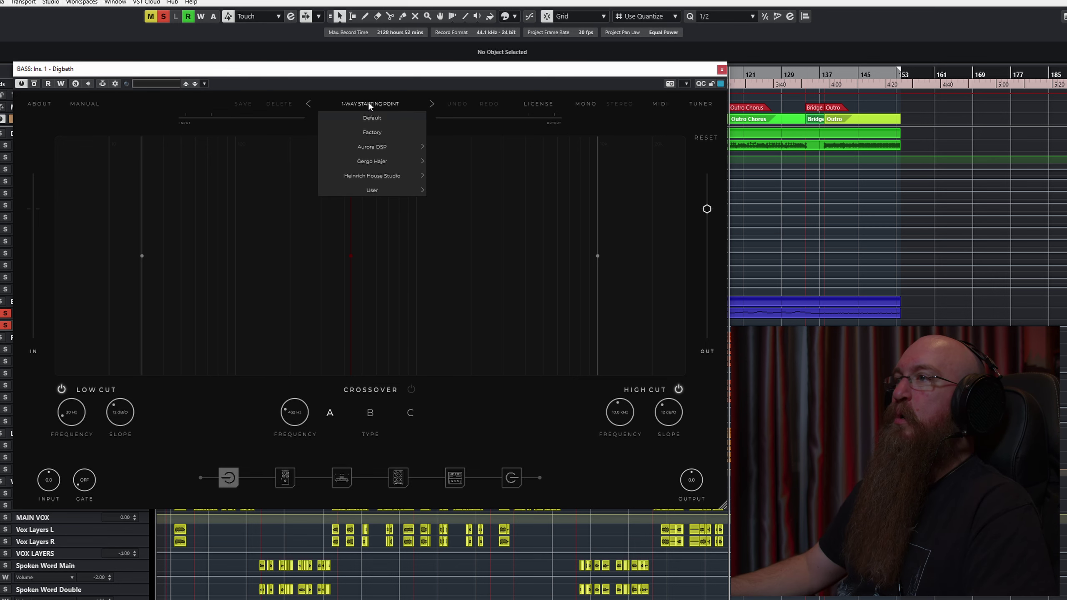
mouse_move(388, 144)
click(458, 161)
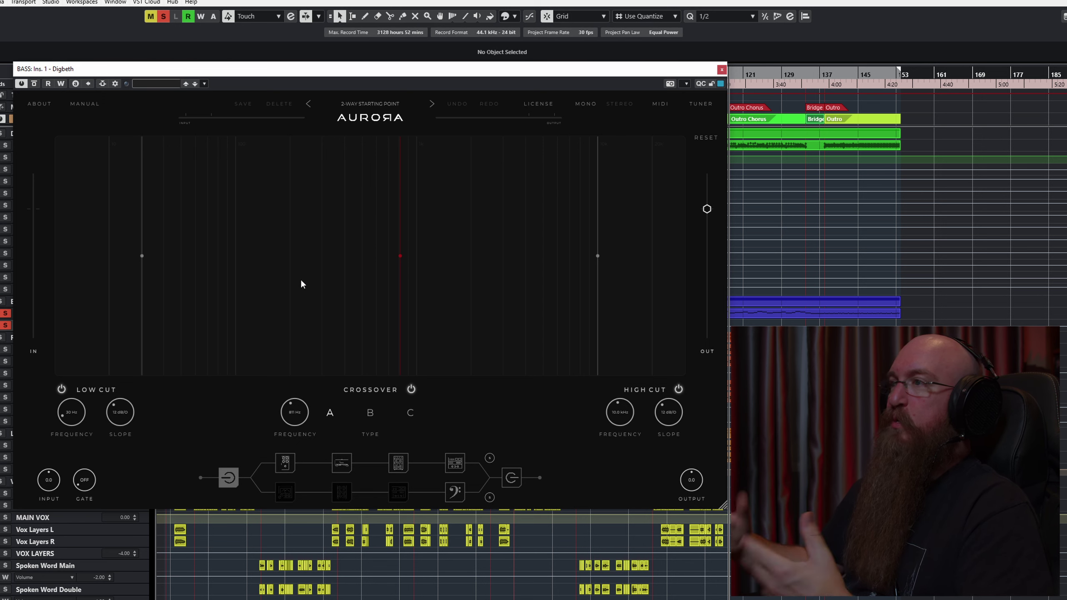
click(370, 103)
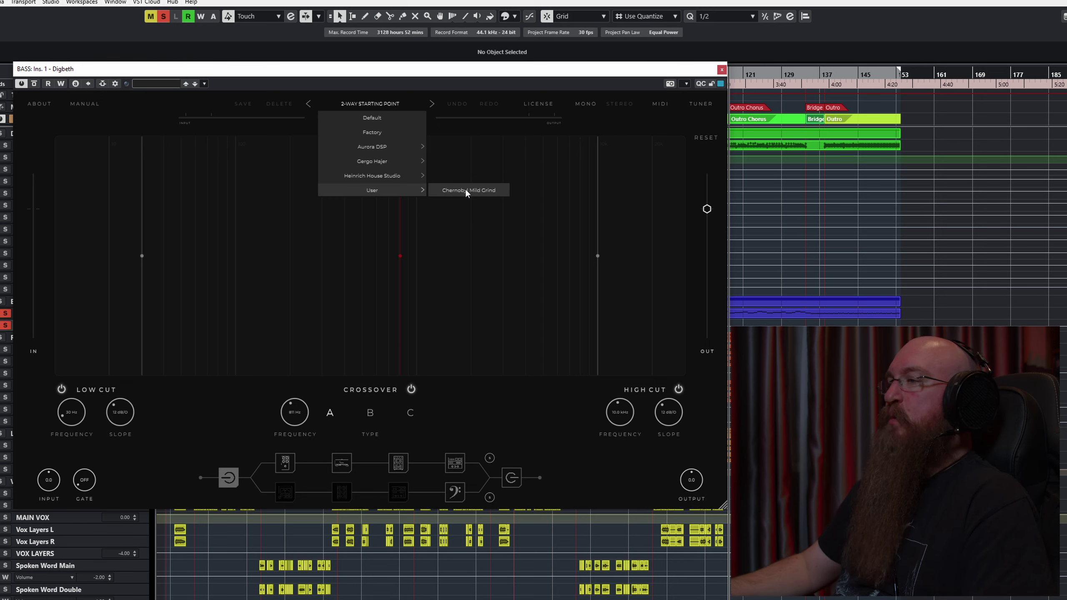
click(465, 189)
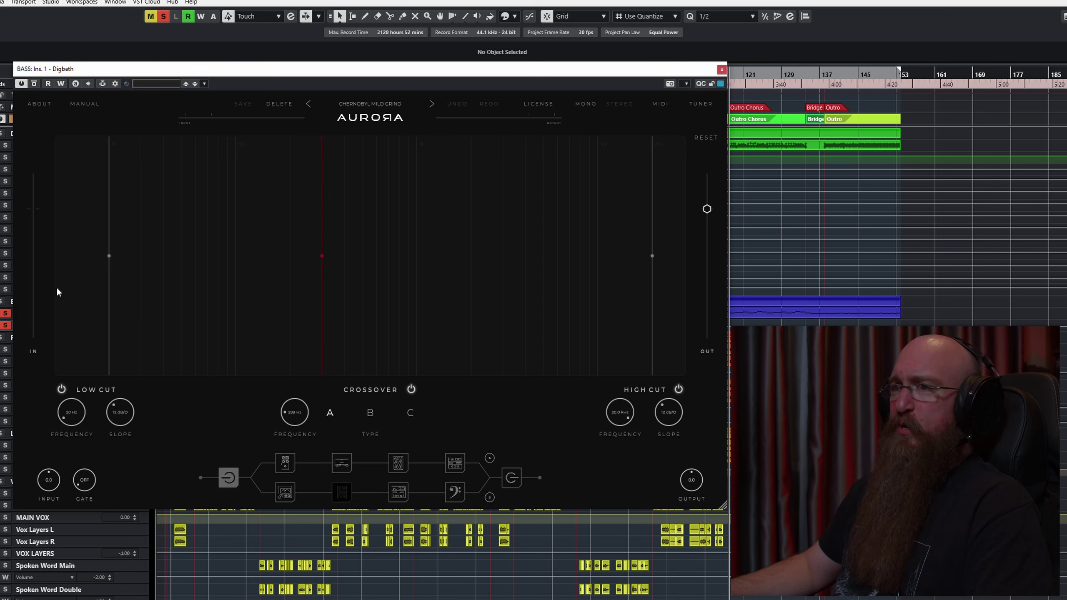
Play the mix while sweeping the crossover between 2.0 kHz and 316 Hz, settling at 358 Hz.
key(space)
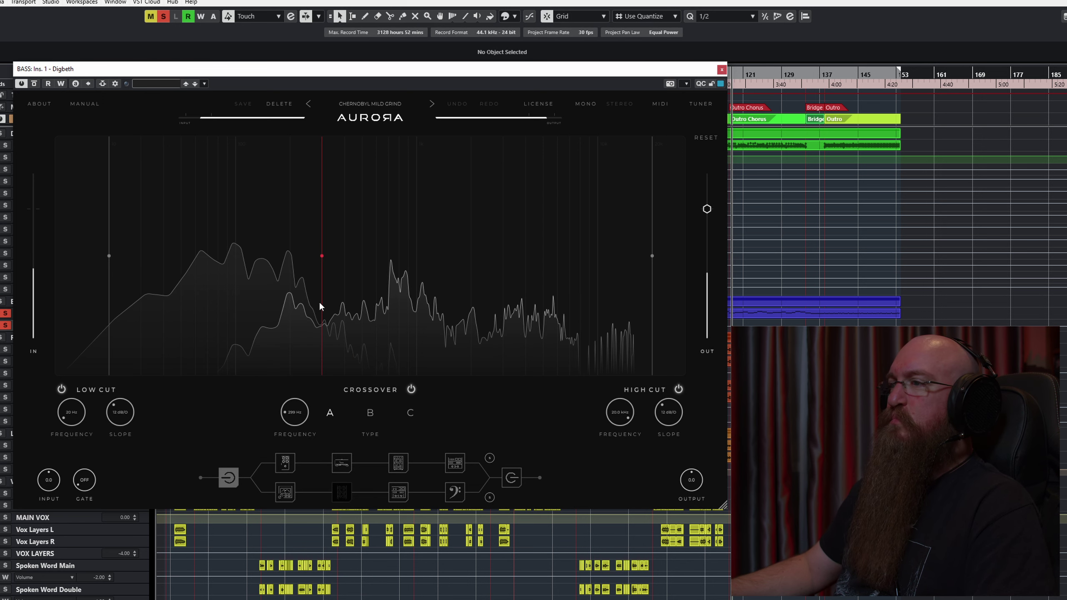
drag(320, 302, 471, 312)
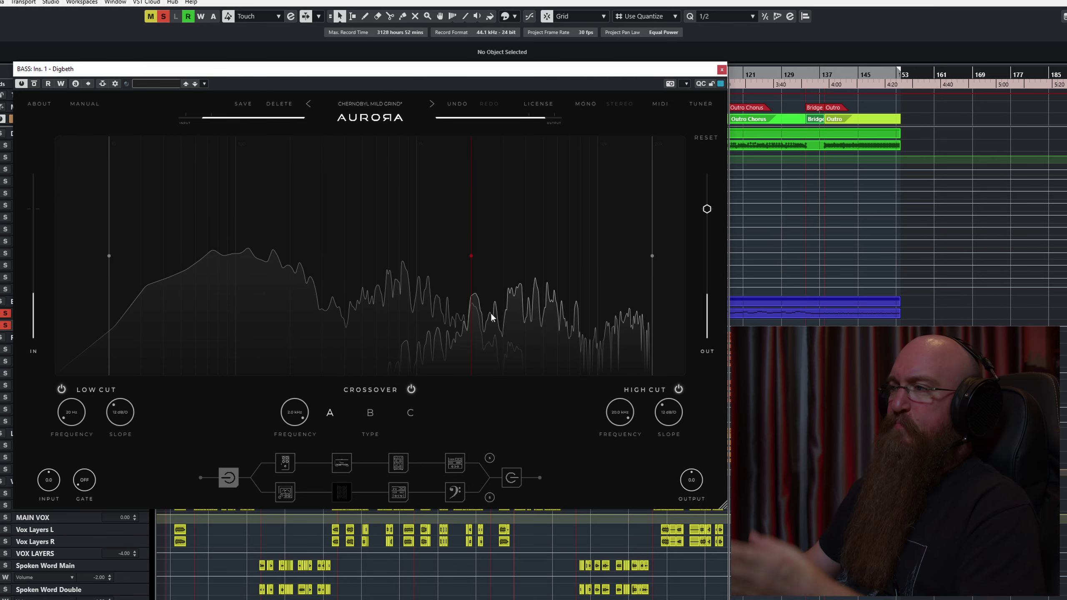
drag(470, 306, 417, 296)
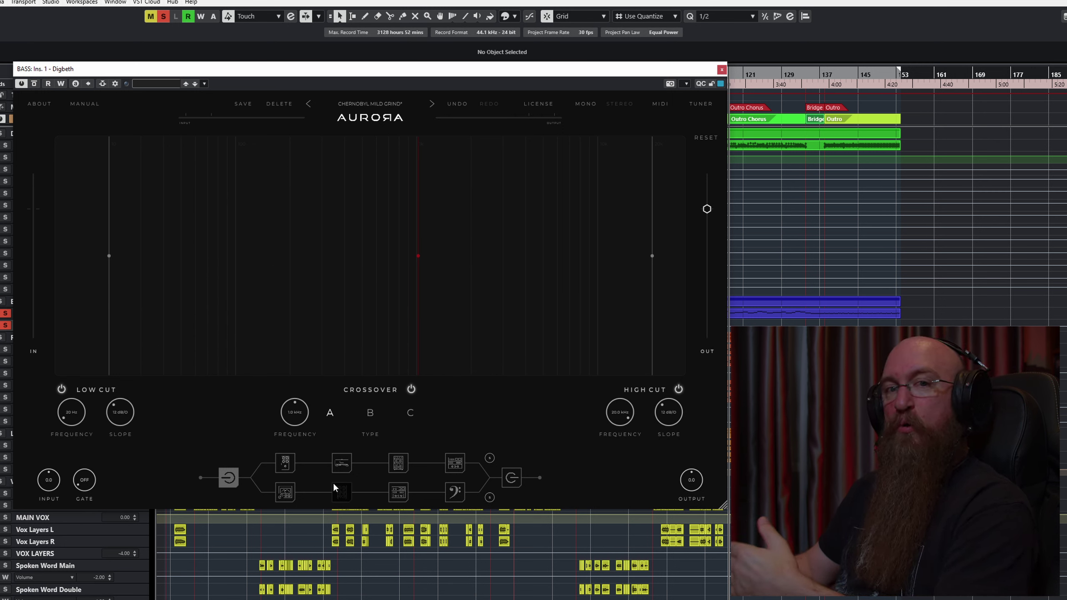
drag(417, 300, 332, 303)
drag(296, 415, 301, 408)
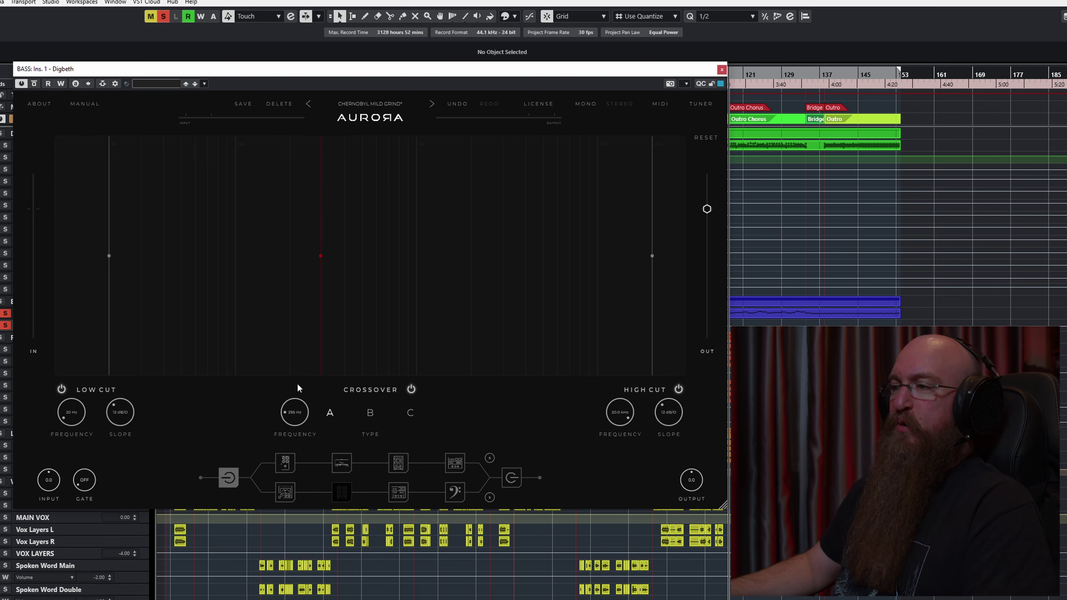
key(space)
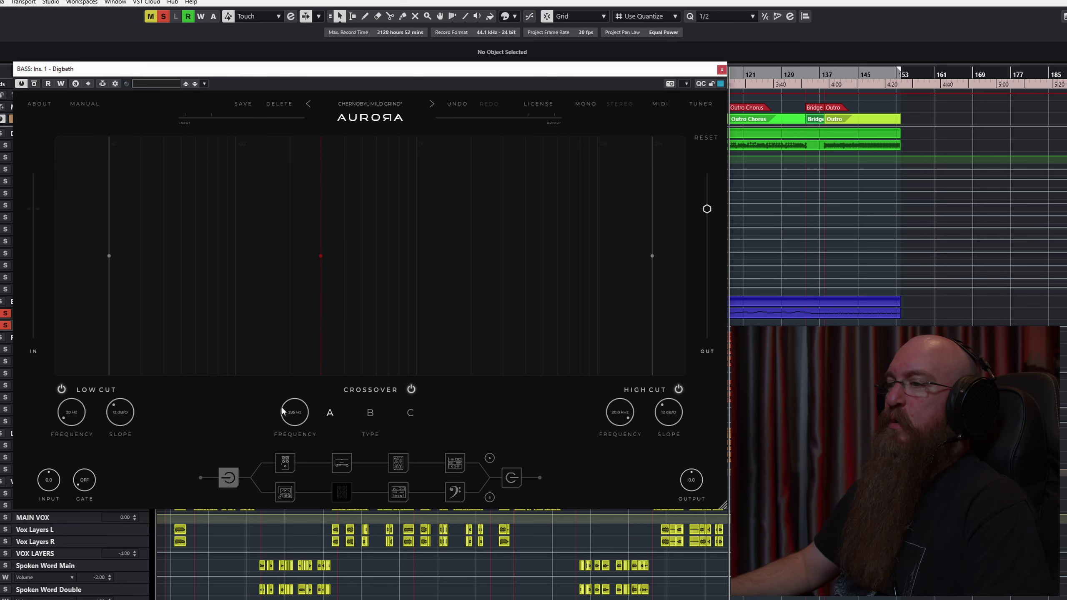
View Digbeth's pedal section, then its compressor with 0.0 dB threshold and 10.0 ratio.
click(288, 463)
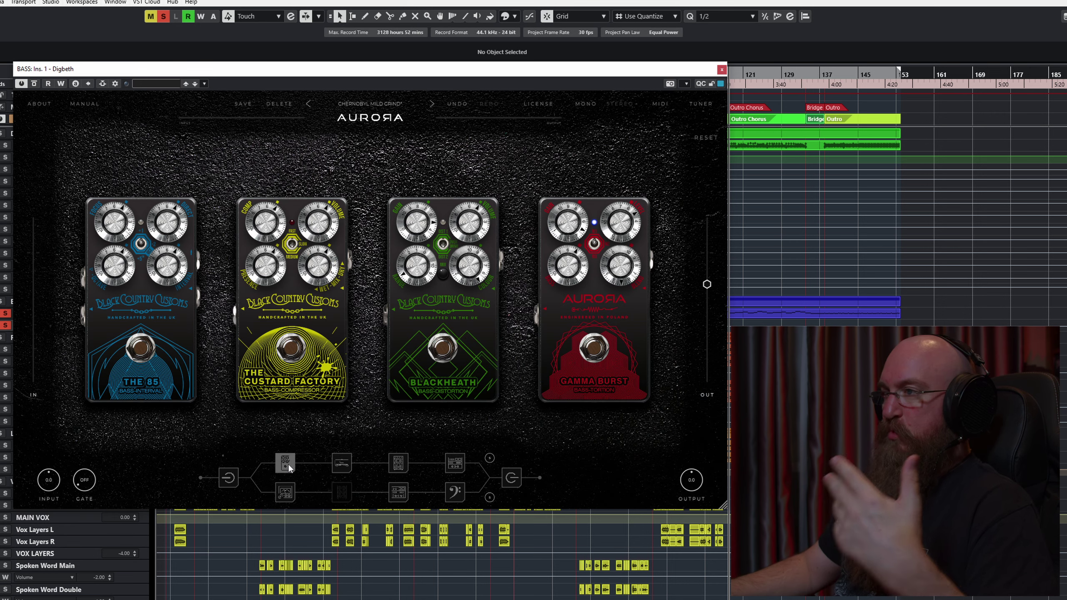
click(287, 495)
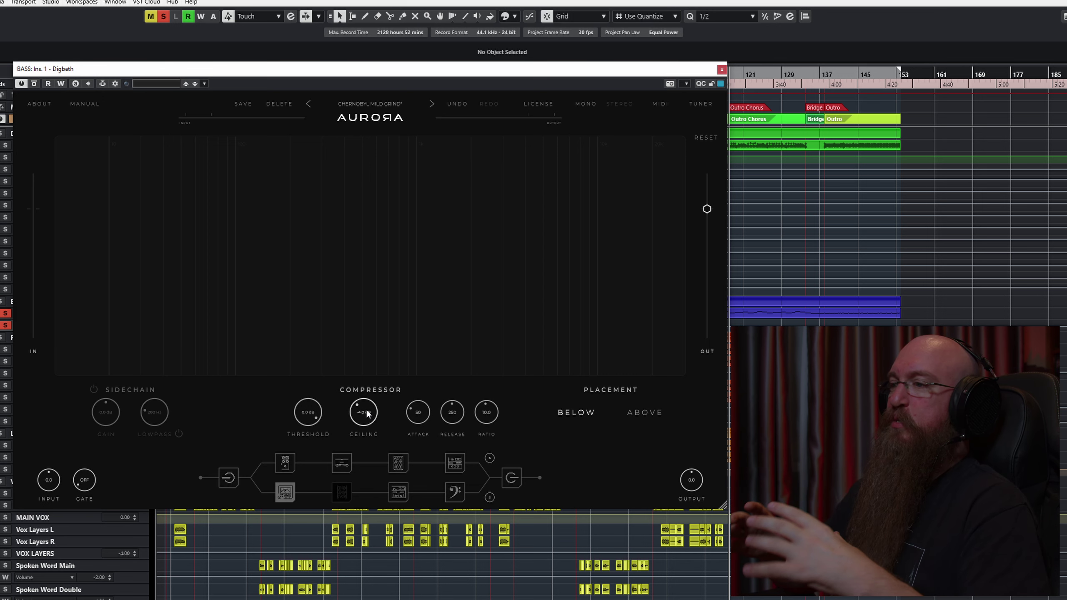
Show Digbeth's 510 EQ and AK 476 processor rack and play the bass through it.
click(398, 494)
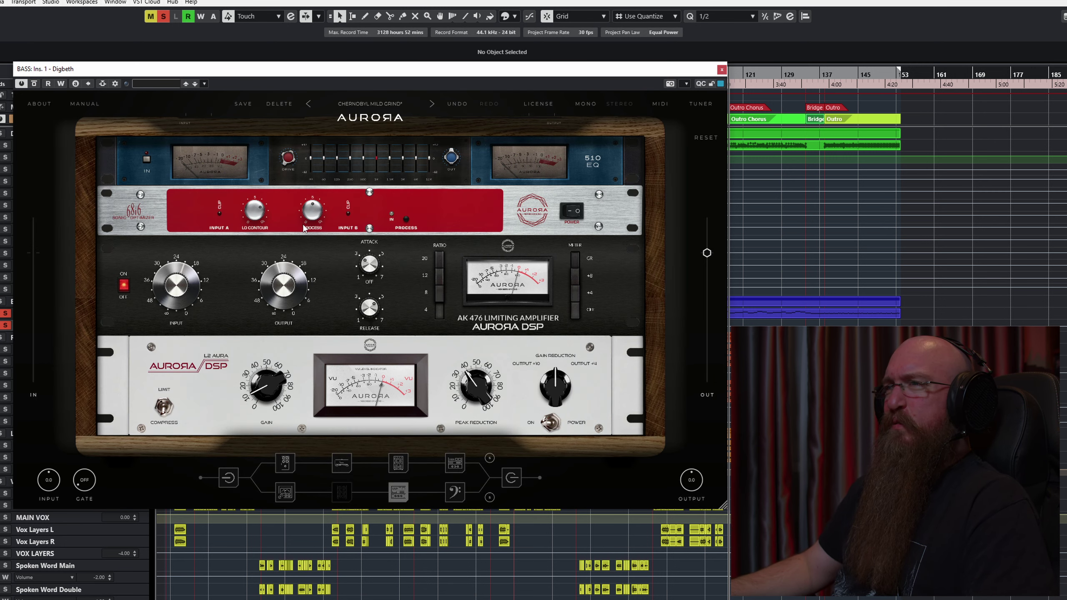
key(space)
mouse_move(304, 309)
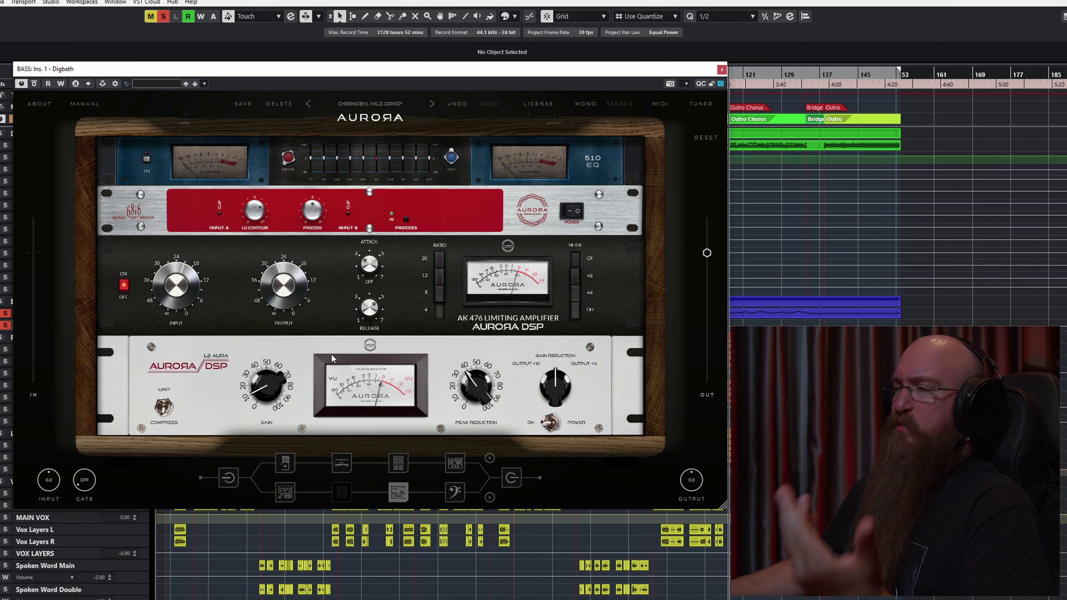
mouse_move(320, 171)
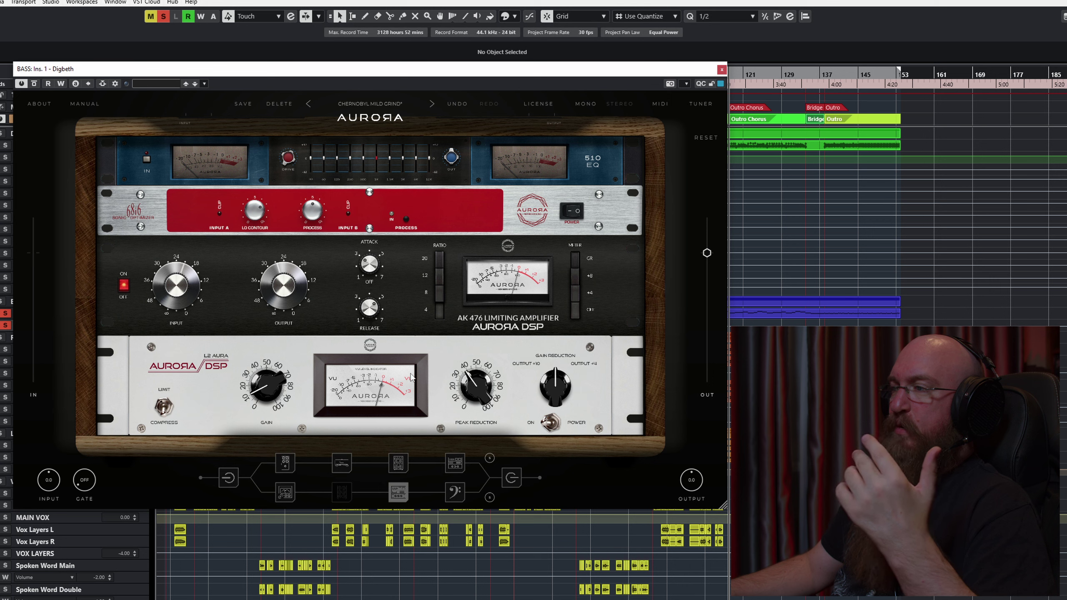
mouse_move(377, 272)
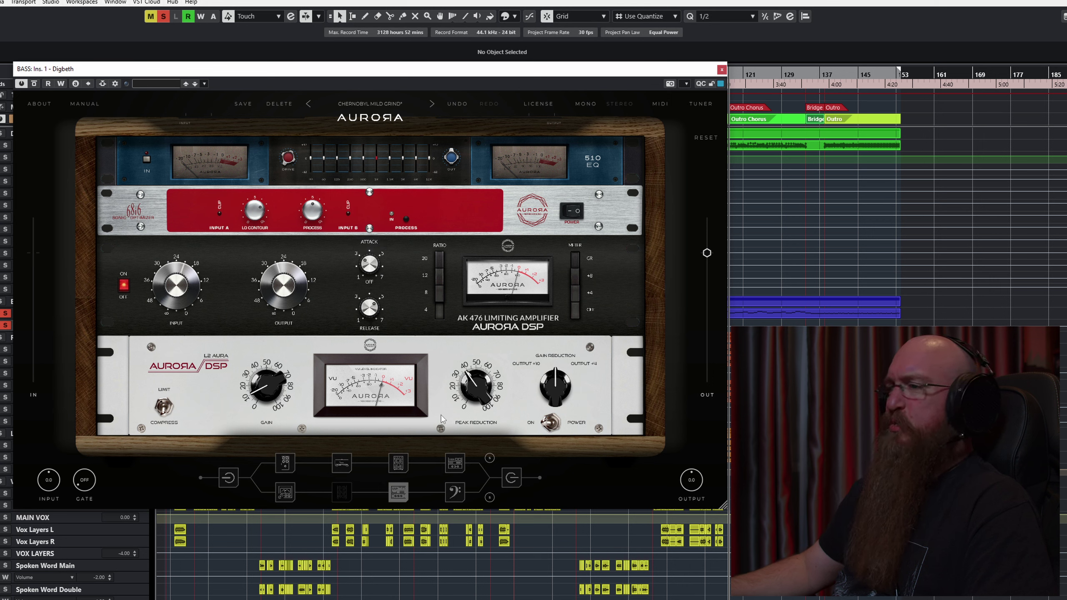
mouse_move(458, 497)
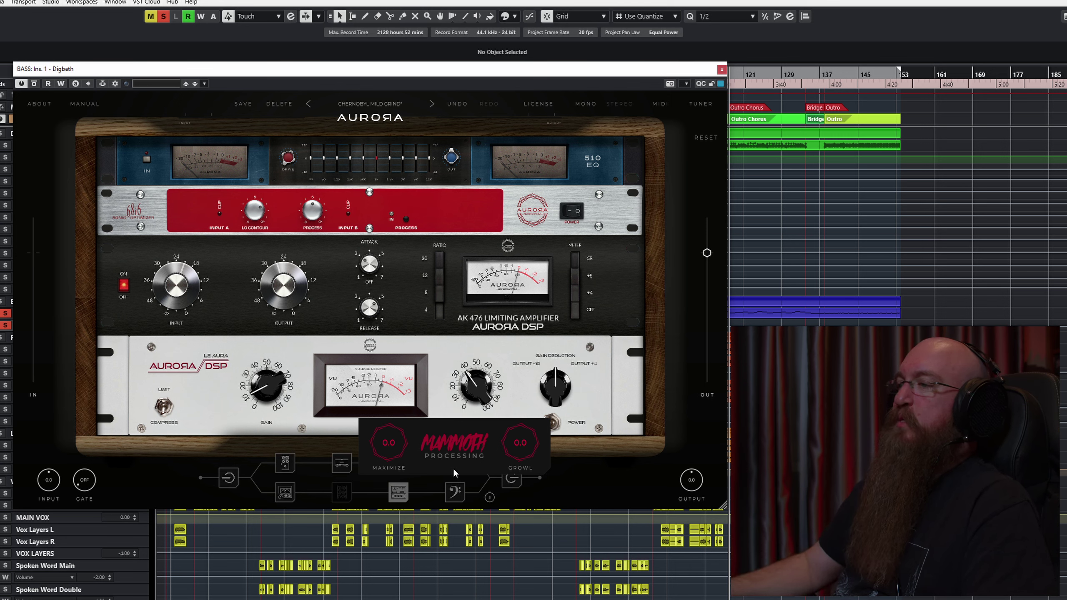
Play the bass while trying Mammoth Maximize at 10.0 and Growl, leaving both at 0.0.
key(space)
drag(393, 452, 411, 287)
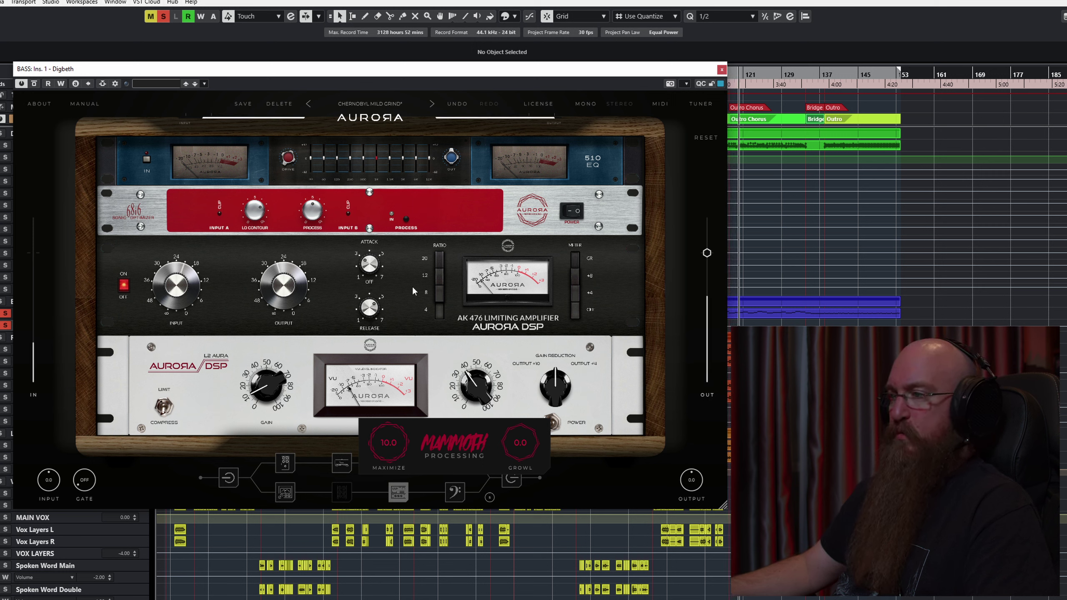
drag(411, 287, 414, 444)
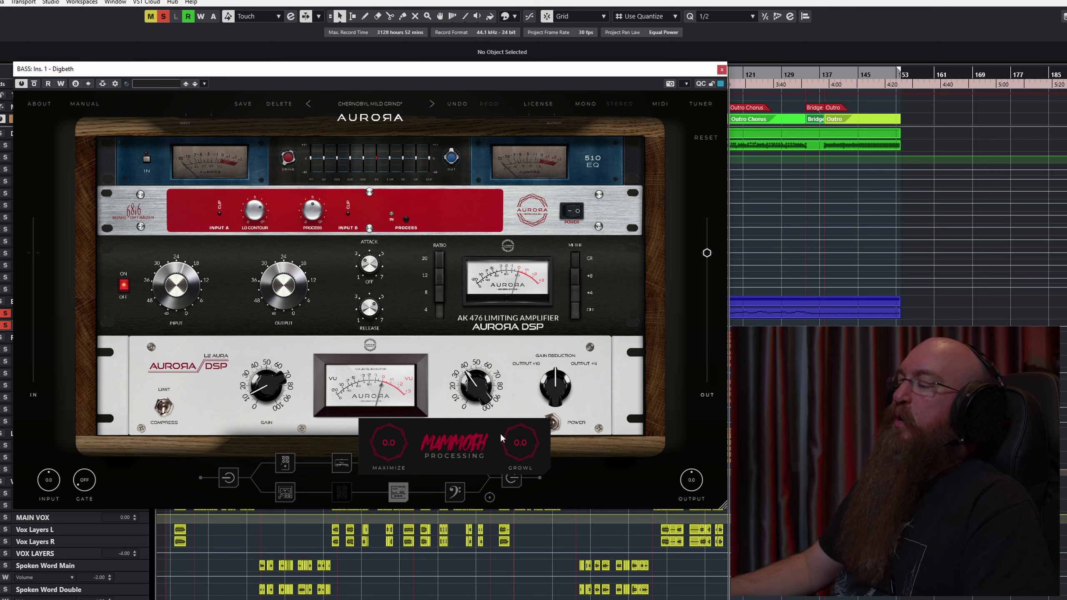
mouse_move(526, 442)
mouse_down()
mouse_move(542, 299)
mouse_move(528, 450)
mouse_up()
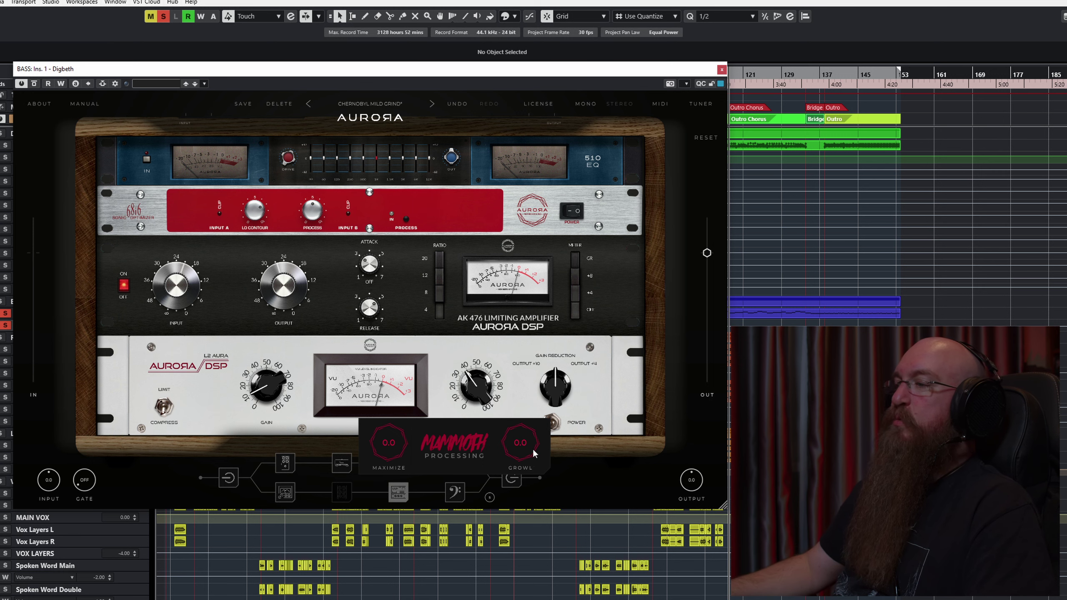
Show Digbeth's compressor settings and try Above placement before settling on Below.
click(285, 492)
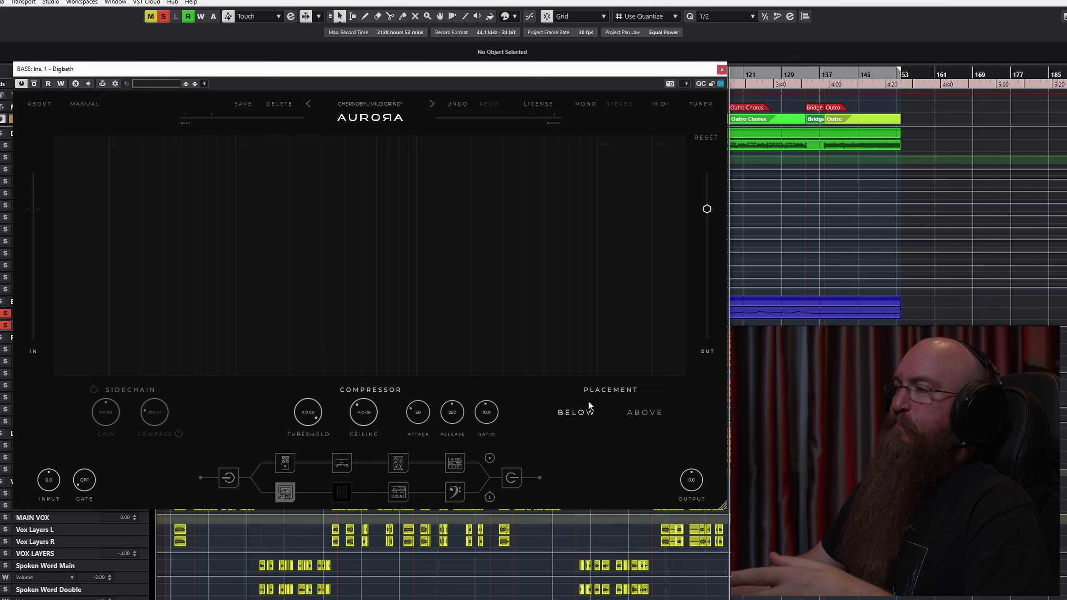
click(642, 414)
click(580, 412)
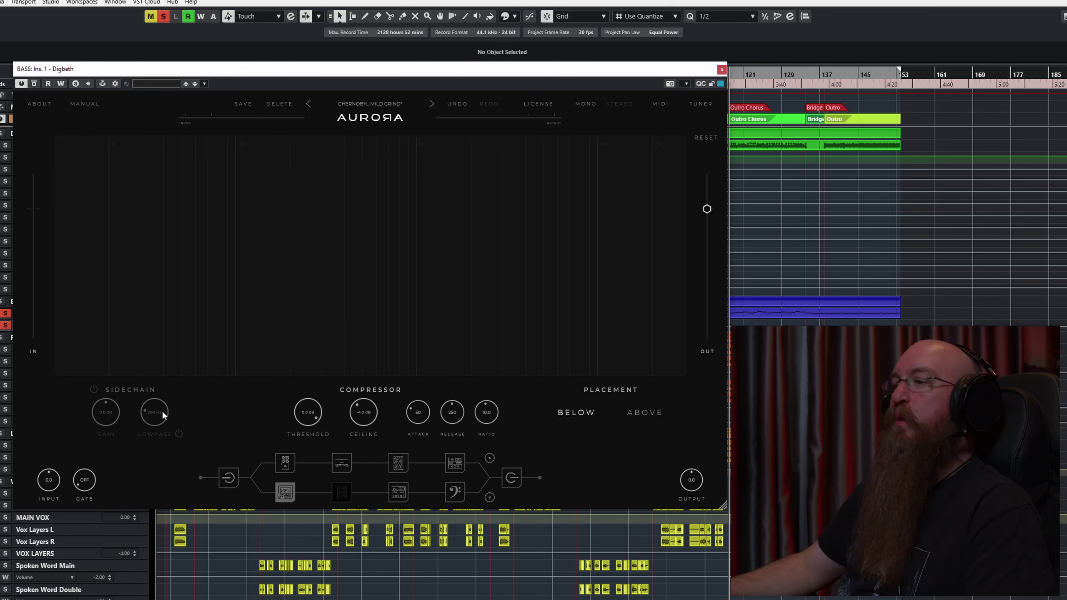
View the four bass pedals, then bring up the Low Cut, Crossover and High Cut settings.
click(286, 463)
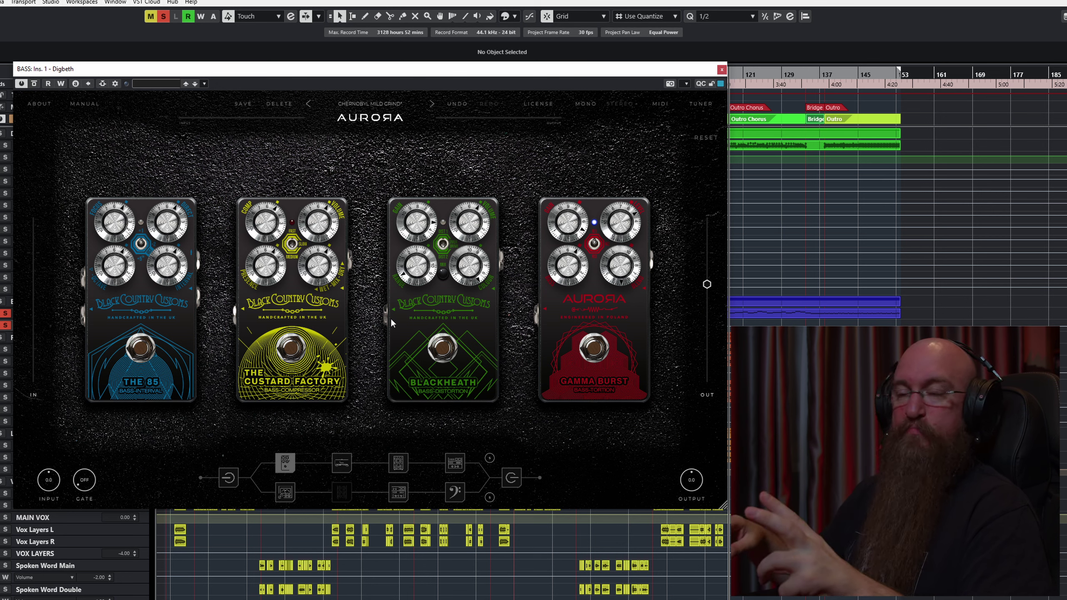
click(234, 472)
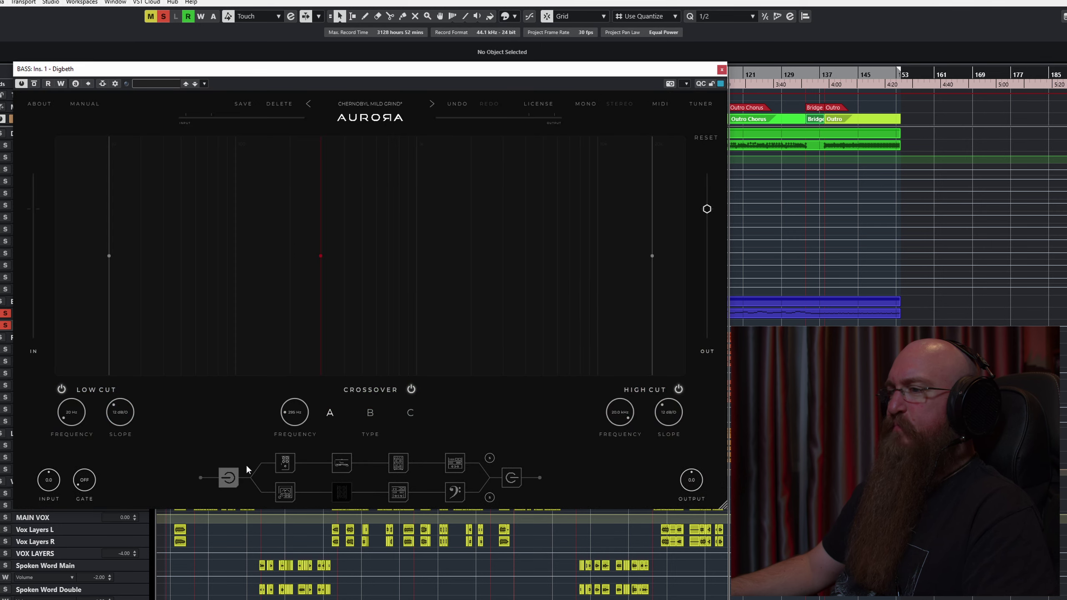
Set Digbeth's crossover type to A and go back to the compressor settings.
click(331, 413)
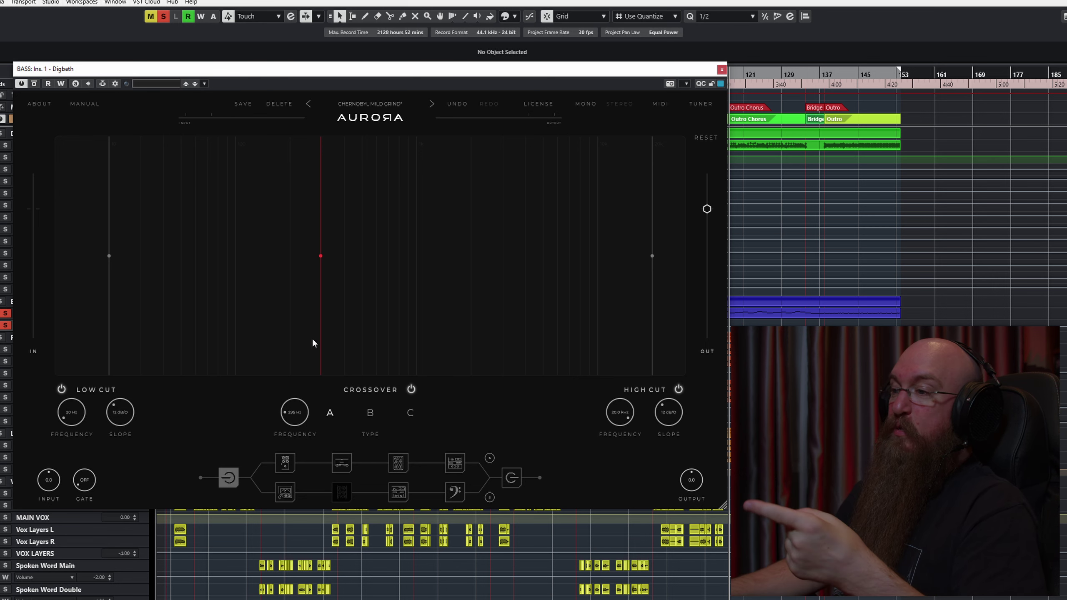
click(285, 492)
mouse_move(447, 493)
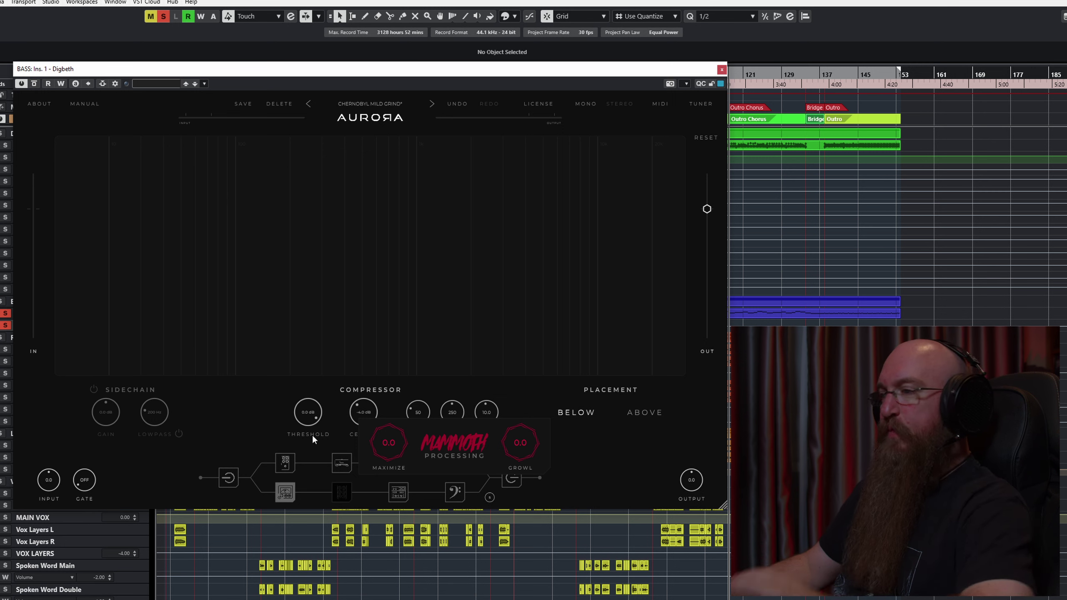
Glance at the bass pedal board and return to the Low Cut, Crossover and High Cut settings.
click(230, 477)
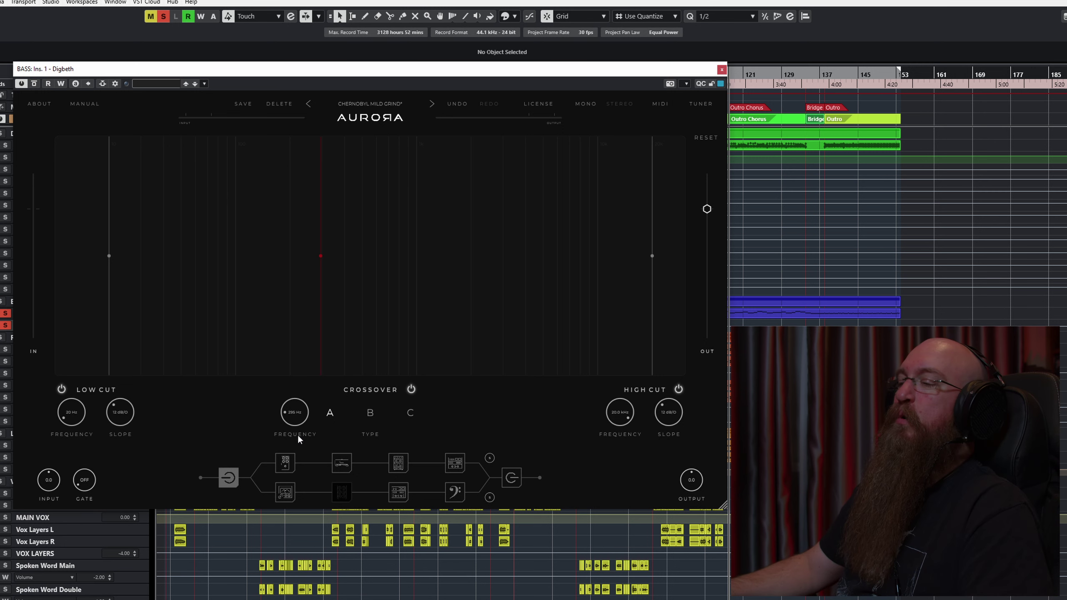
click(277, 463)
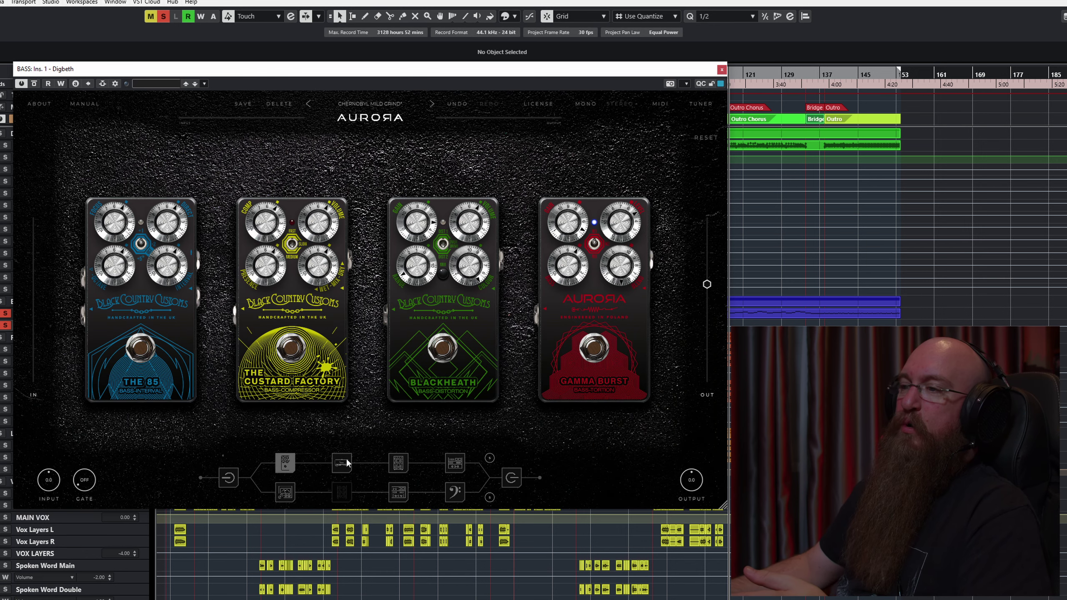
click(229, 478)
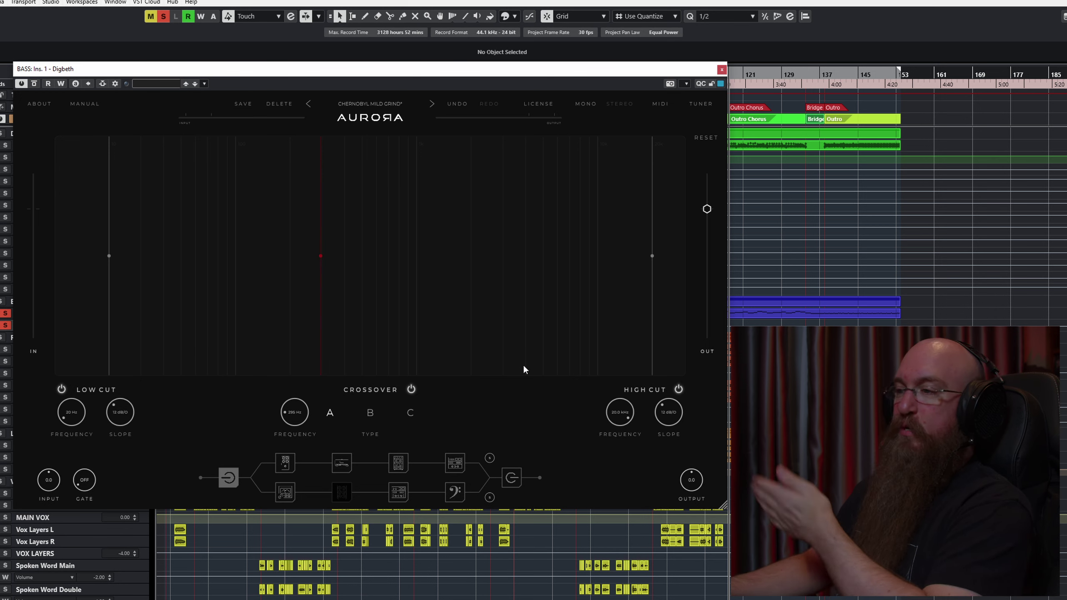
Show the four-pedal board and briefly play the bass through it.
click(287, 463)
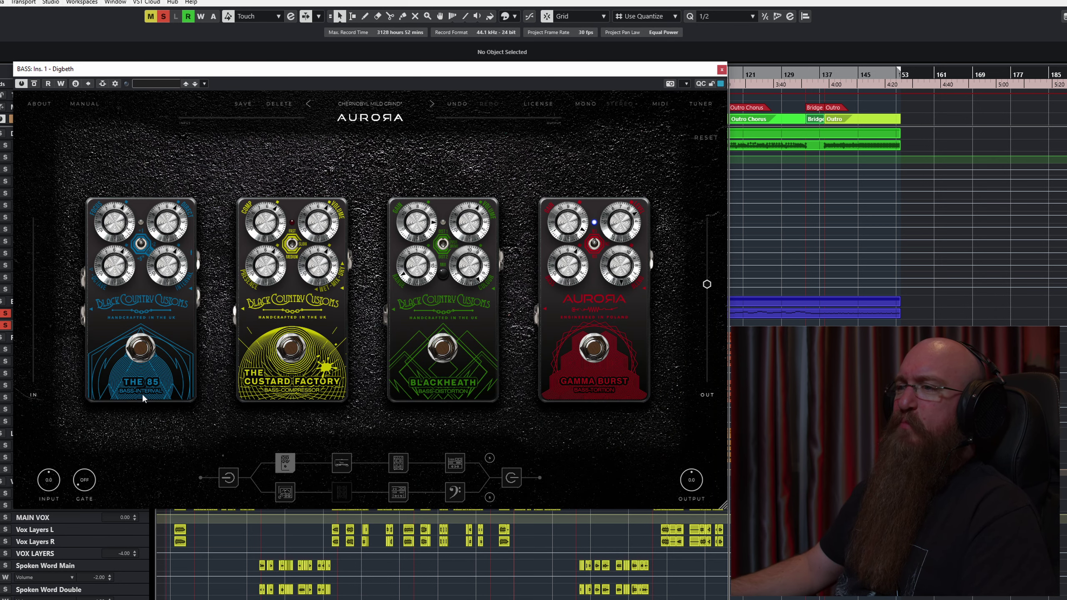
mouse_move(150, 254)
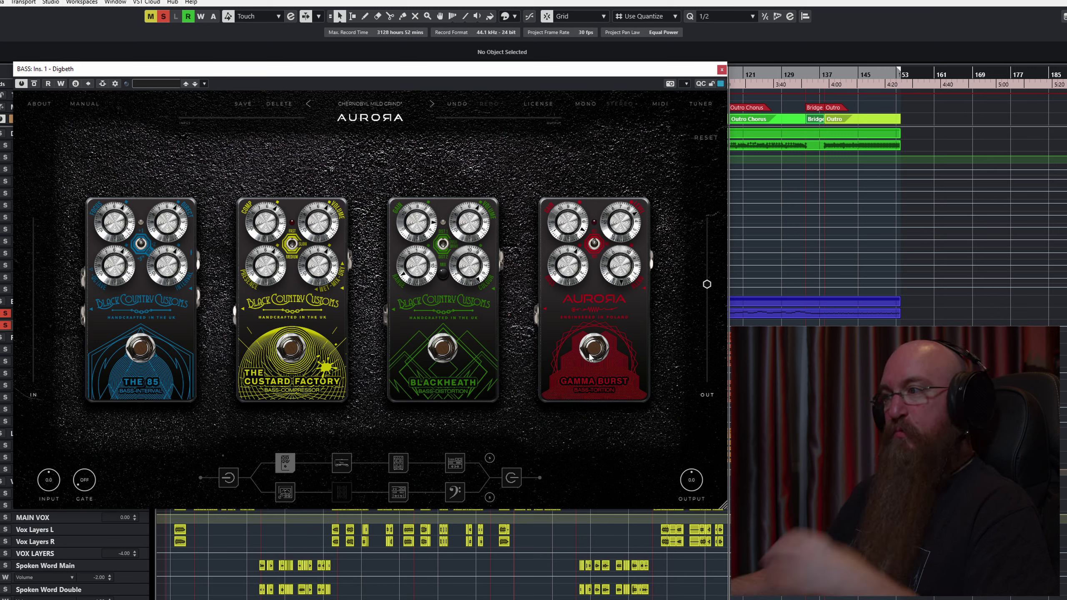
key(space)
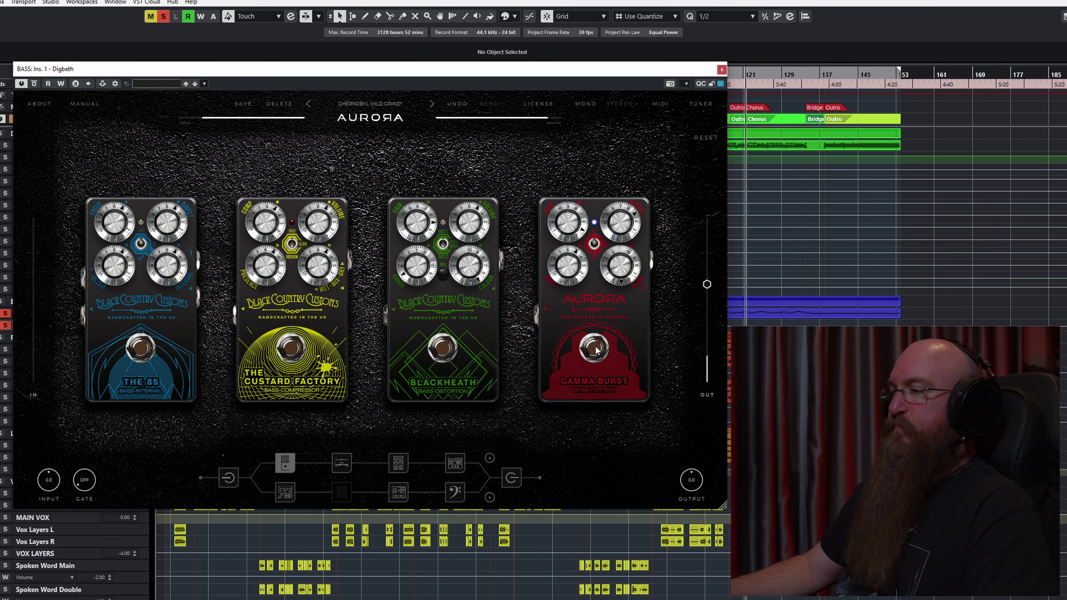
key(space)
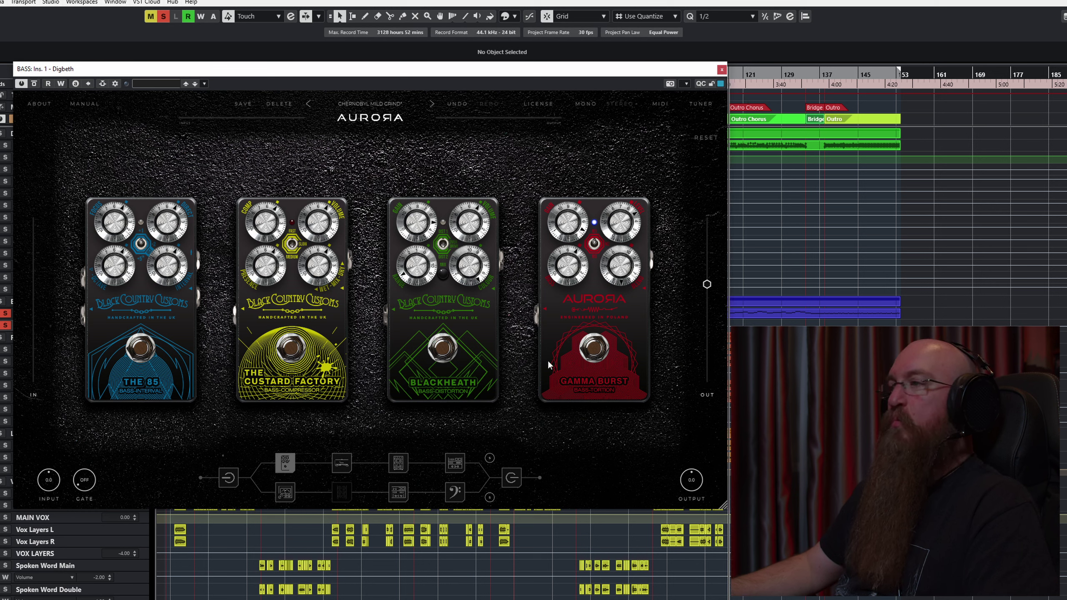
Show the Laney amp head and compare tube and FET preamp modes, ending on FET.
click(348, 461)
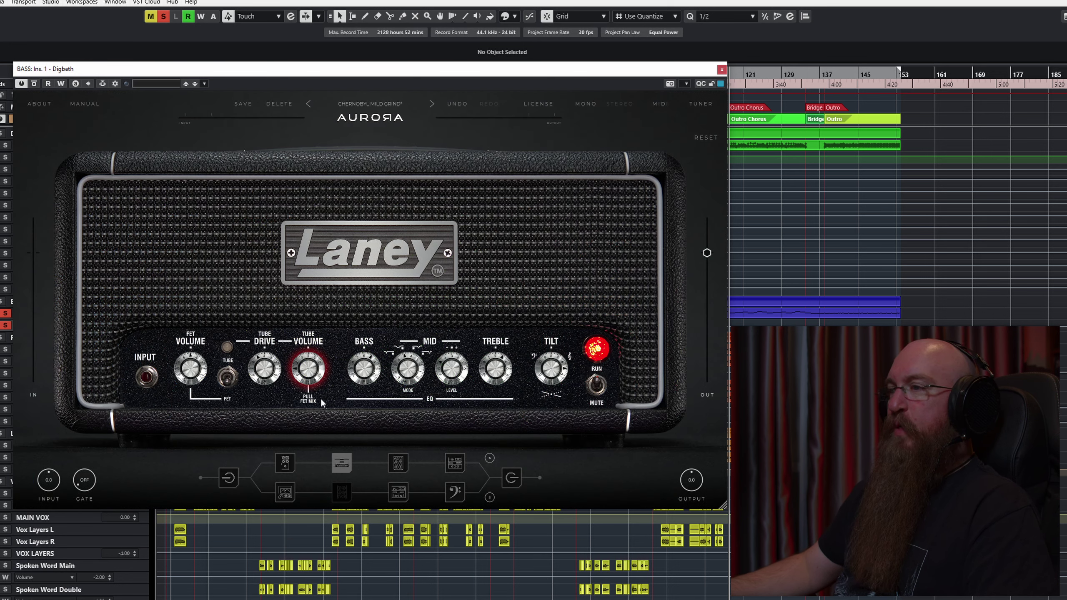
mouse_move(454, 382)
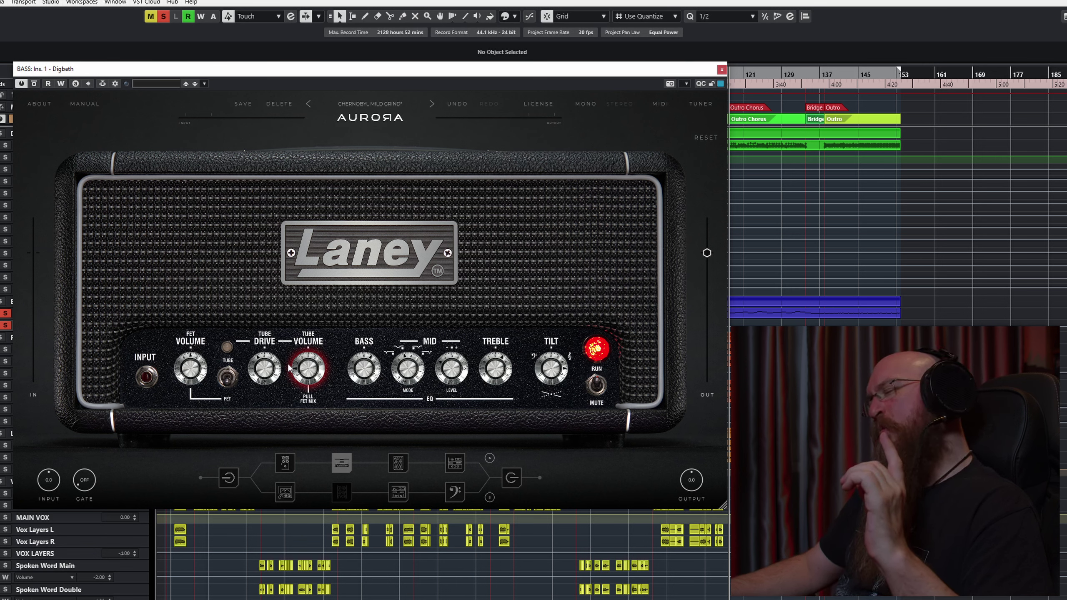
click(227, 381)
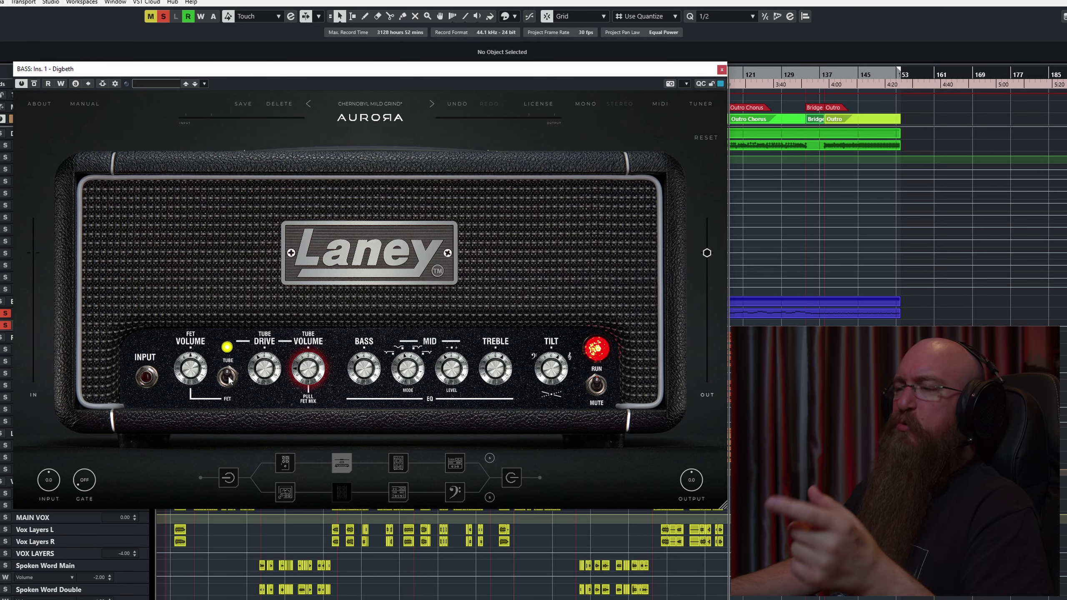
click(227, 382)
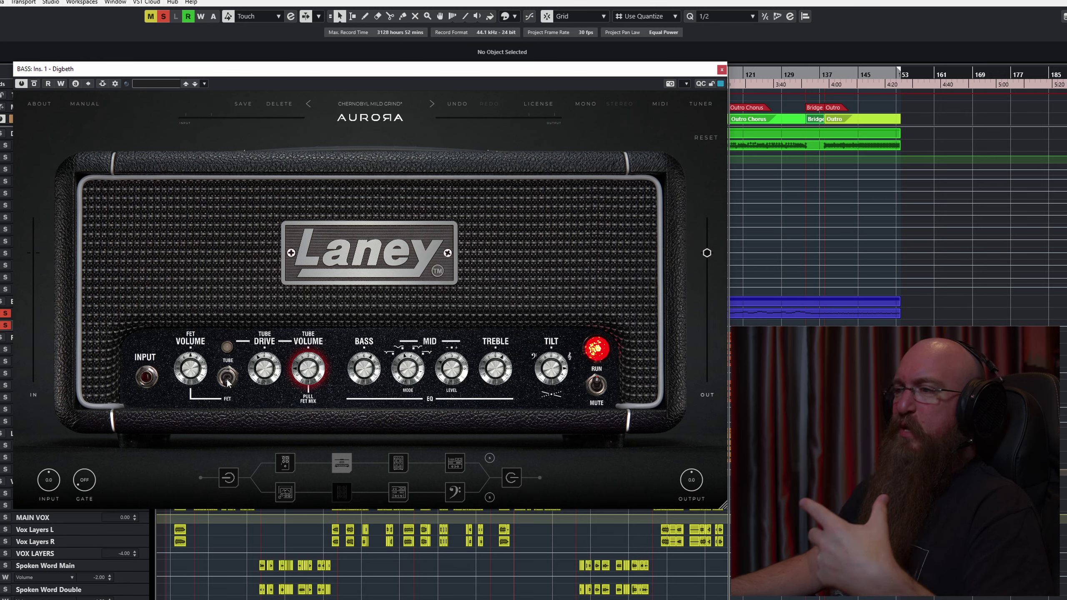
click(227, 381)
click(227, 383)
click(227, 384)
click(228, 384)
click(229, 383)
click(229, 380)
click(231, 377)
click(231, 378)
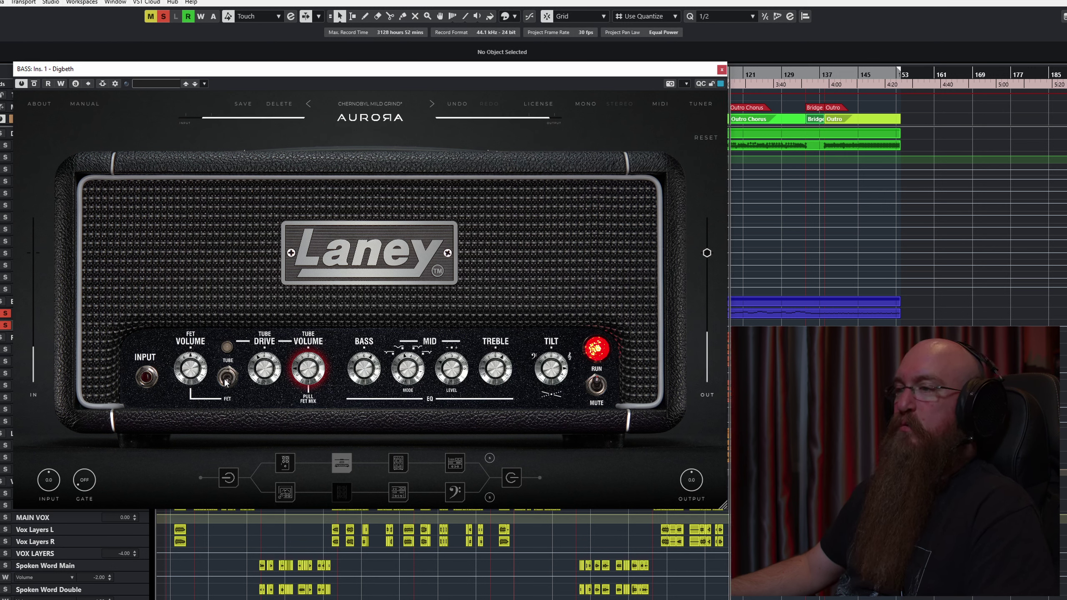
click(229, 383)
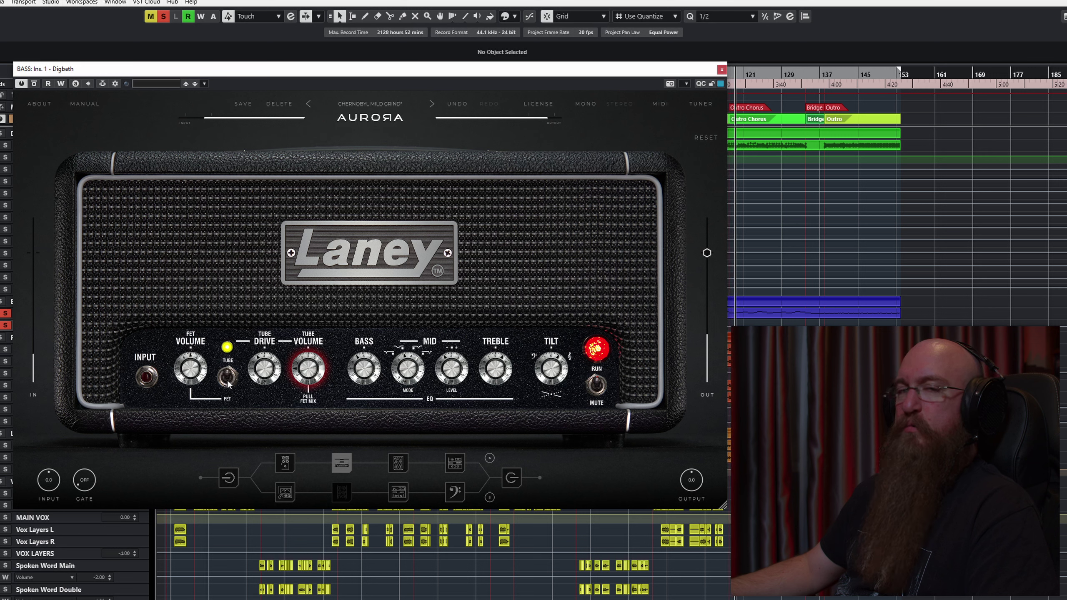
click(229, 379)
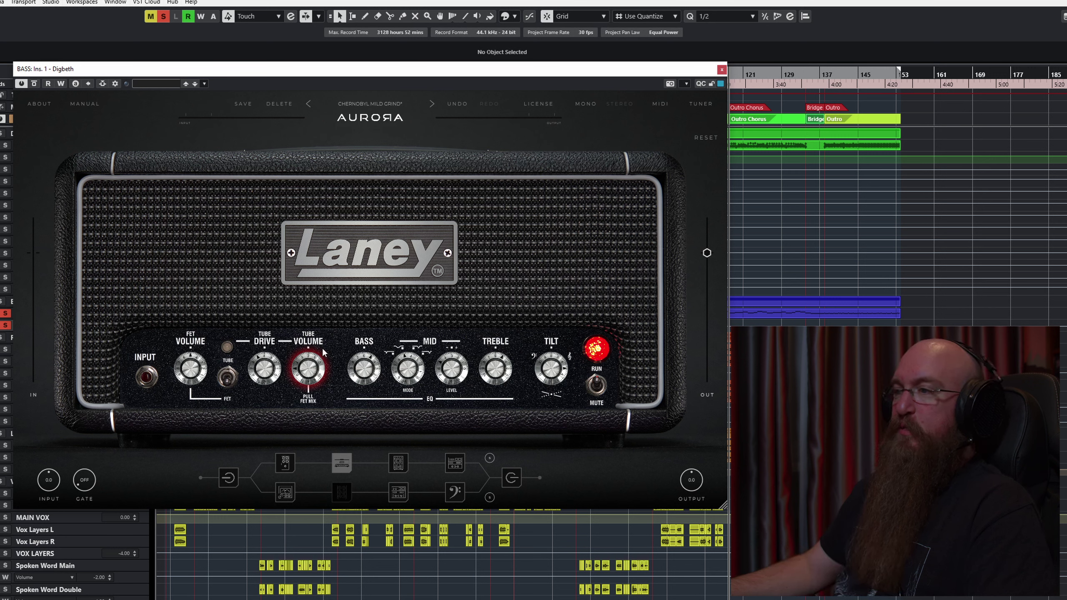
Toggle the FET mix blend off and on a couple of times, leaving it on.
mouse_move(252, 387)
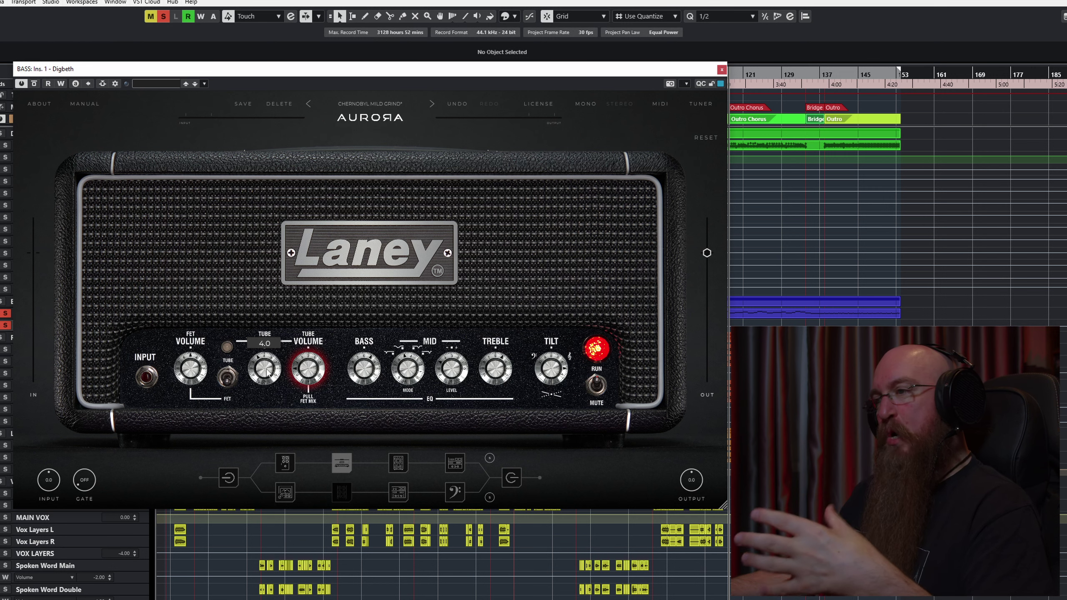
click(309, 373)
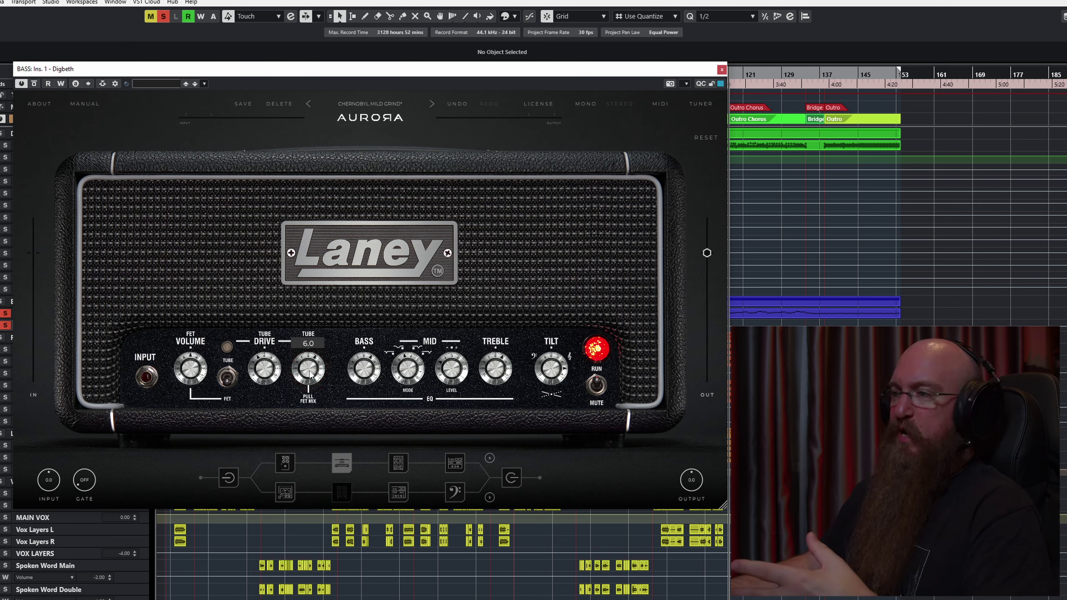
click(309, 373)
click(309, 373)
click(310, 373)
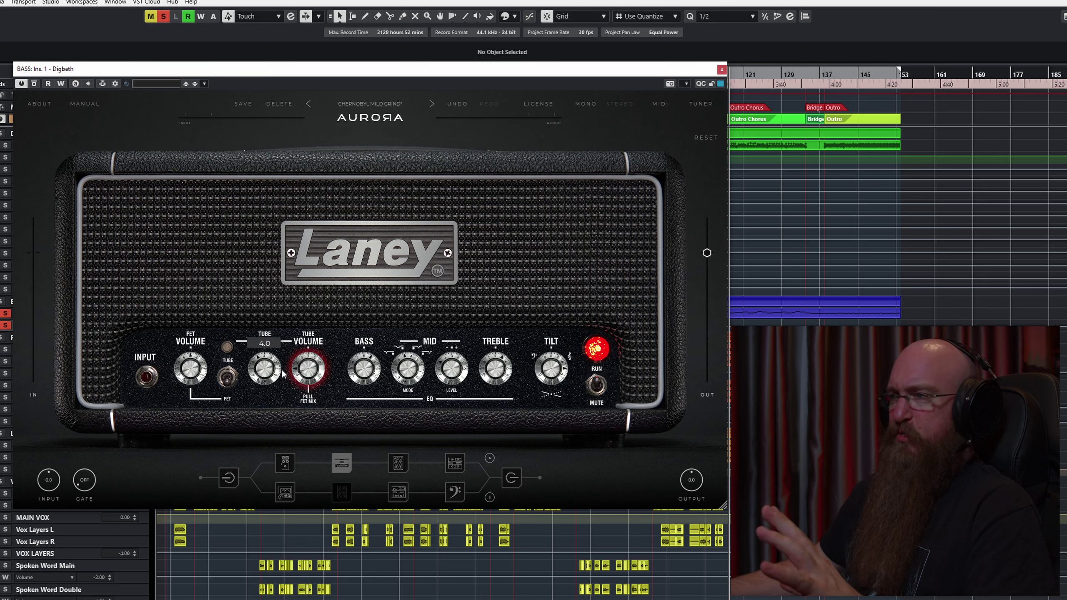
Solo the bass folder and its tracks, then play and stop to hear the amp tone.
mouse_move(194, 369)
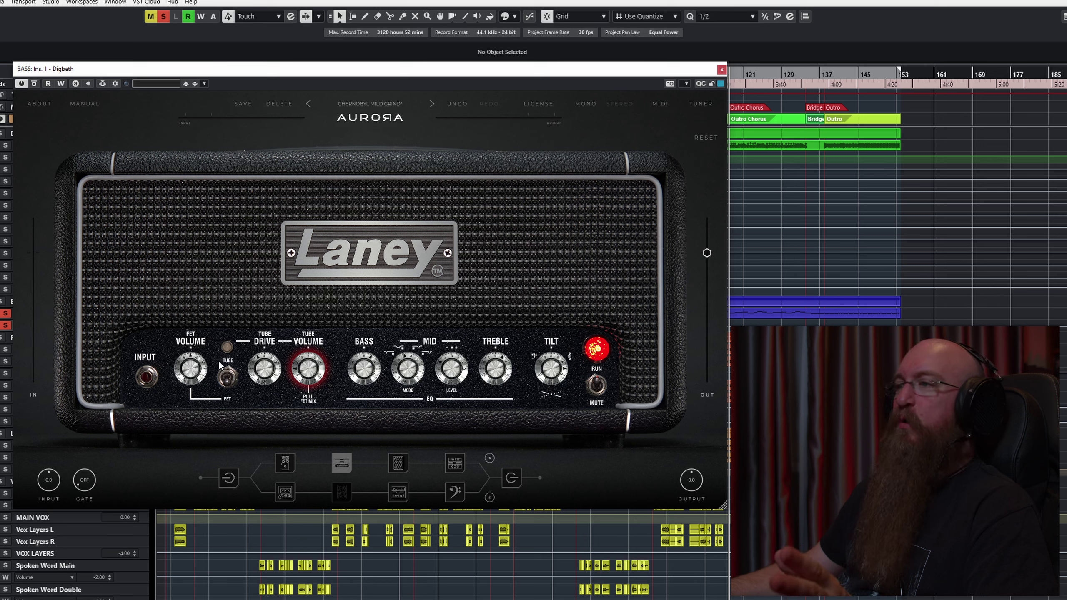
mouse_move(468, 364)
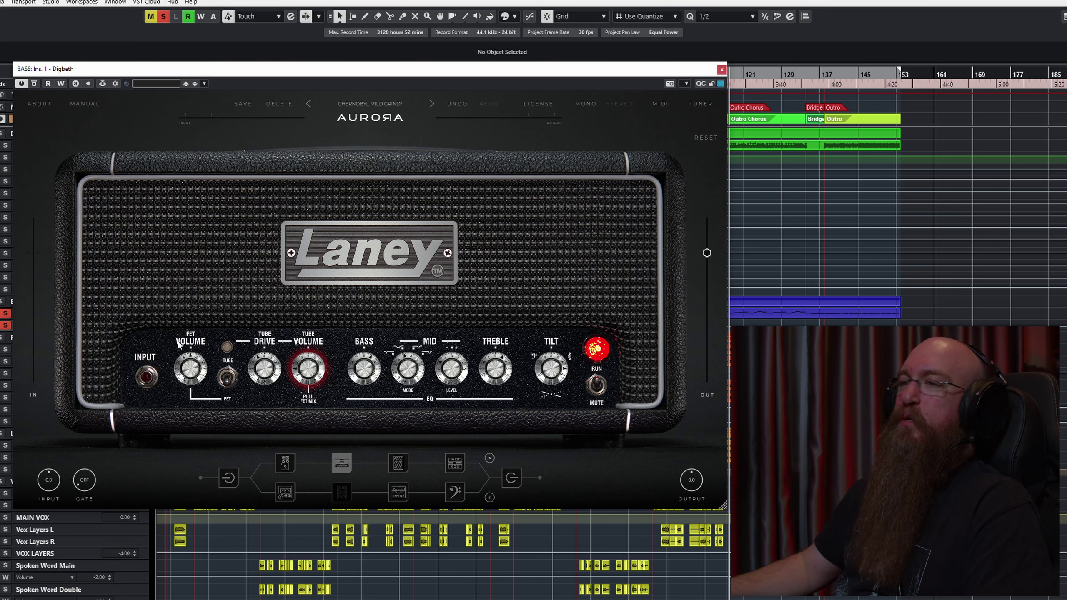
click(3, 337)
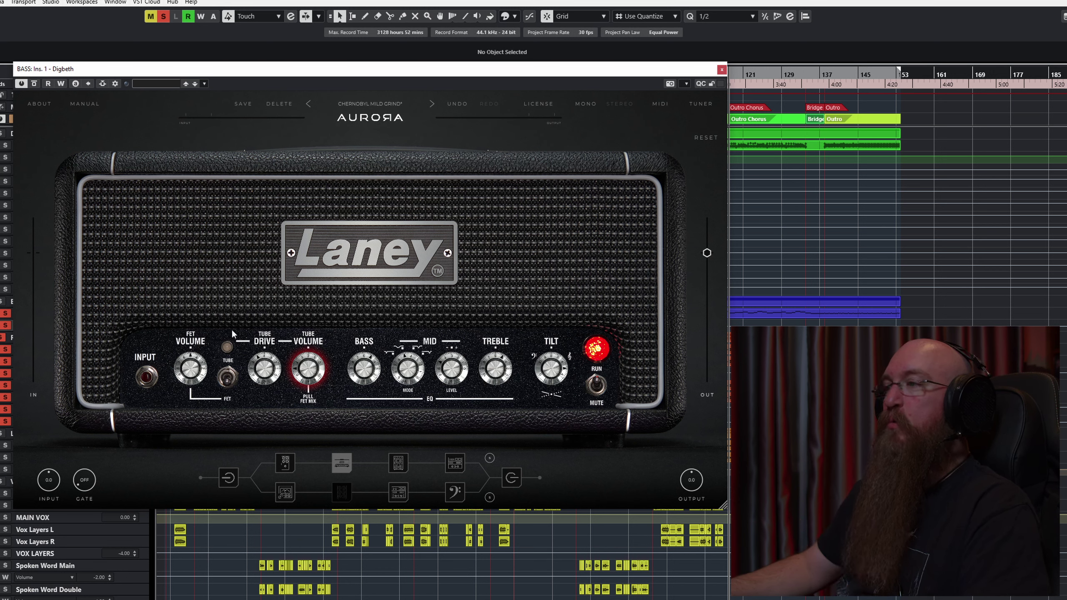
key(space)
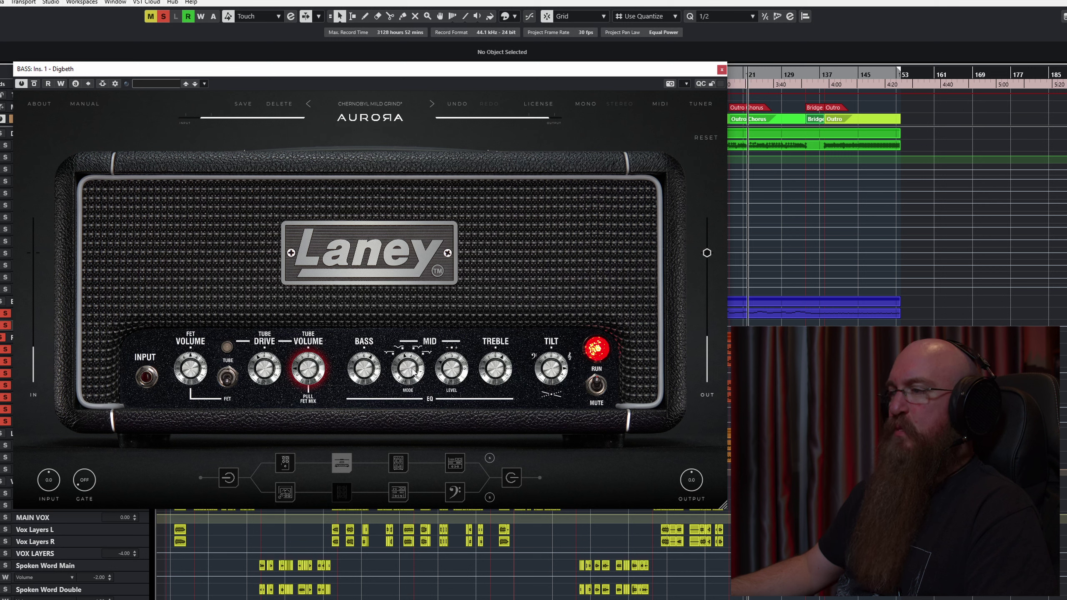
key(space)
During playback, sweep the amp's MID LEVEL up to 10, down to 0, and back to 10.
mouse_move(367, 374)
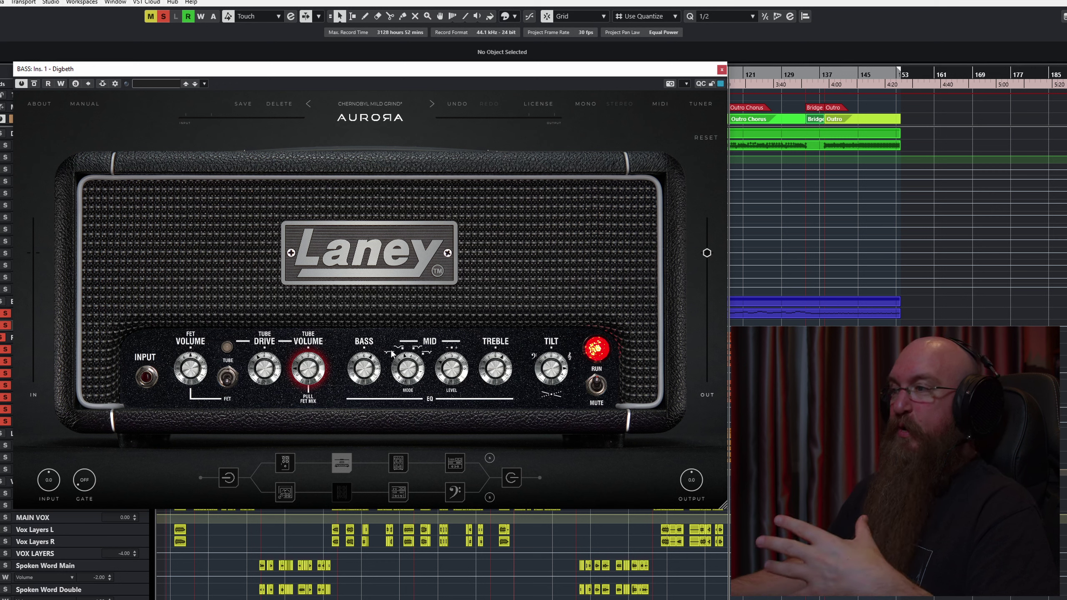
mouse_move(463, 380)
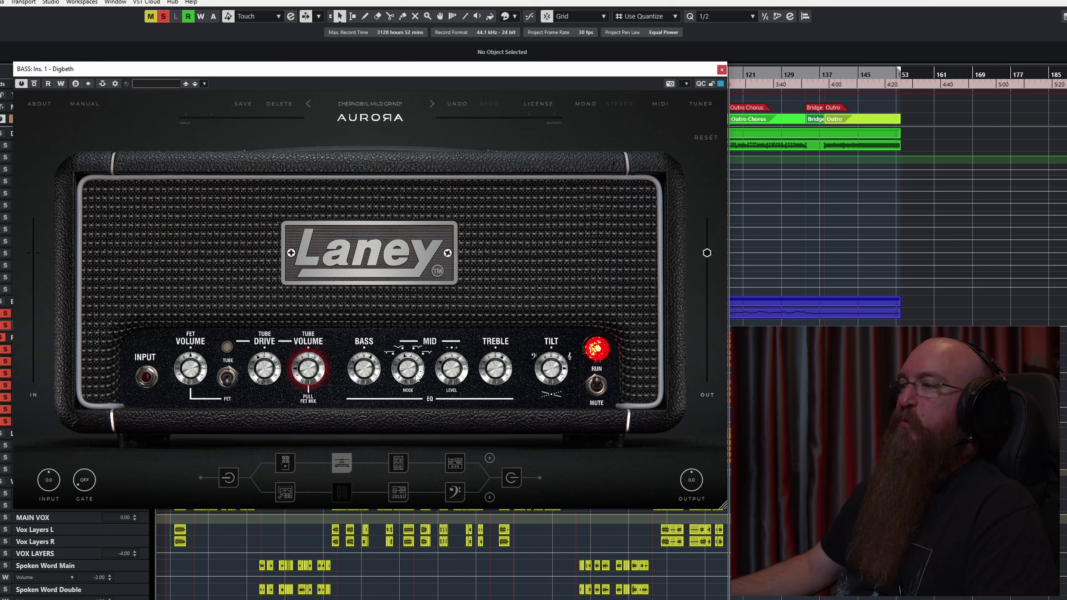
key(space)
drag(439, 377, 462, 320)
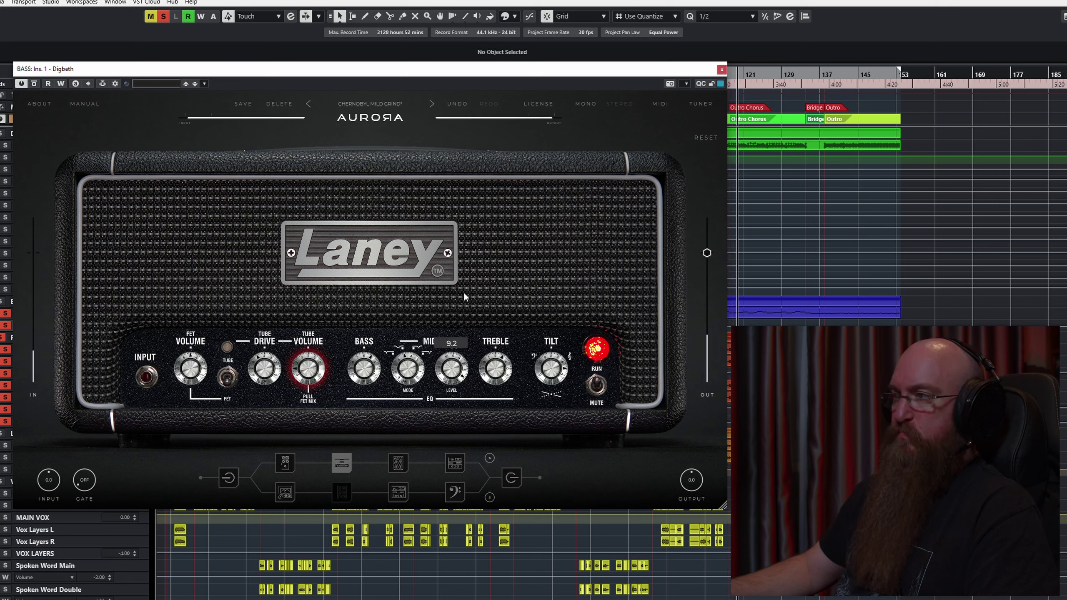
drag(457, 362, 453, 457)
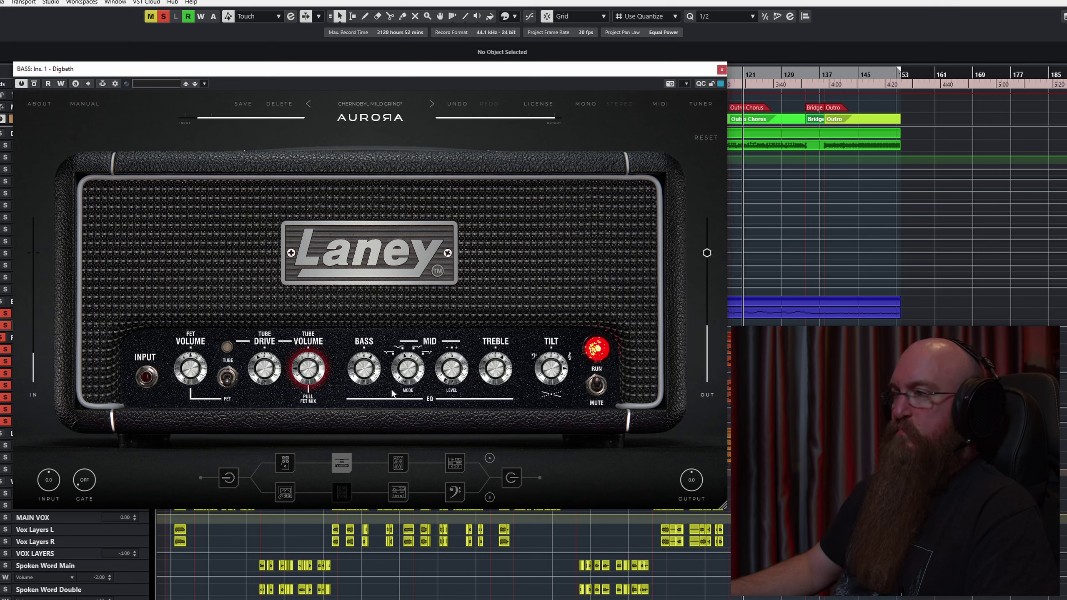
drag(451, 368, 455, 300)
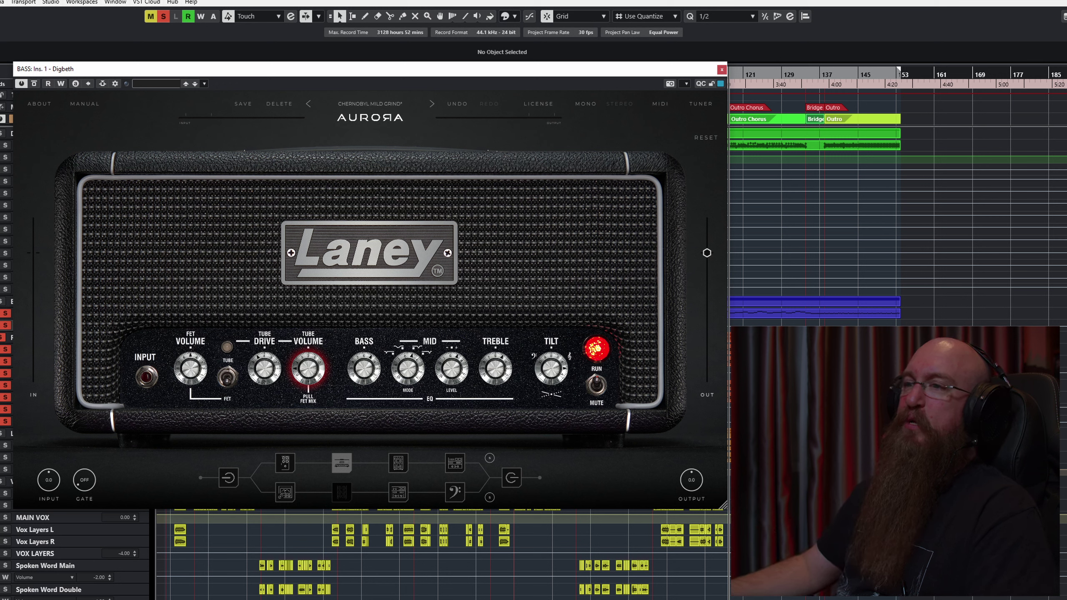
key(space)
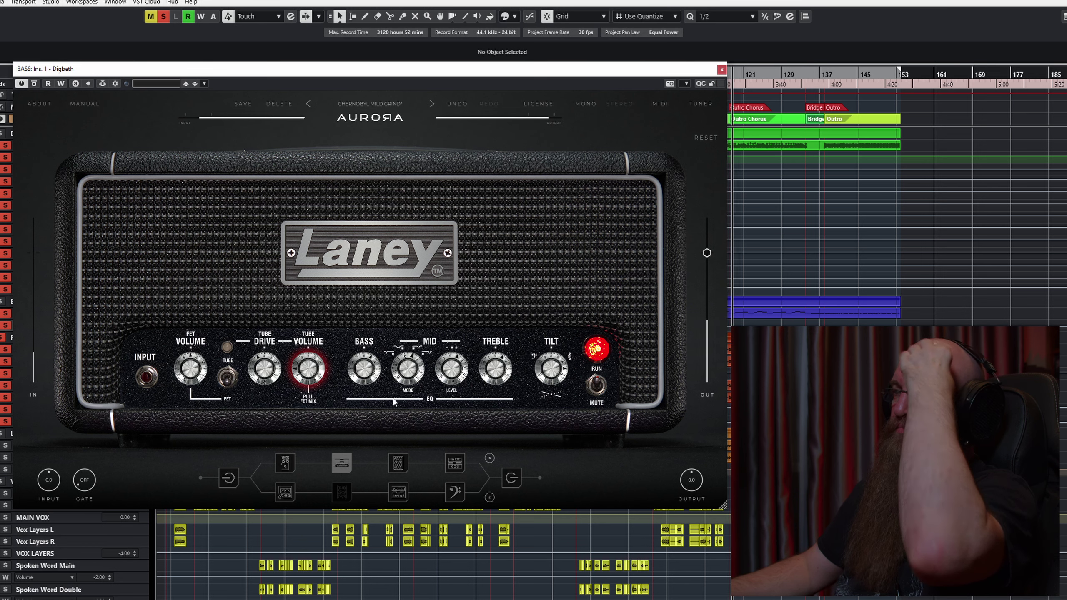
Cut MID LEVEL to 0, then raise it to about 3.0 while the bass plays.
mouse_move(456, 369)
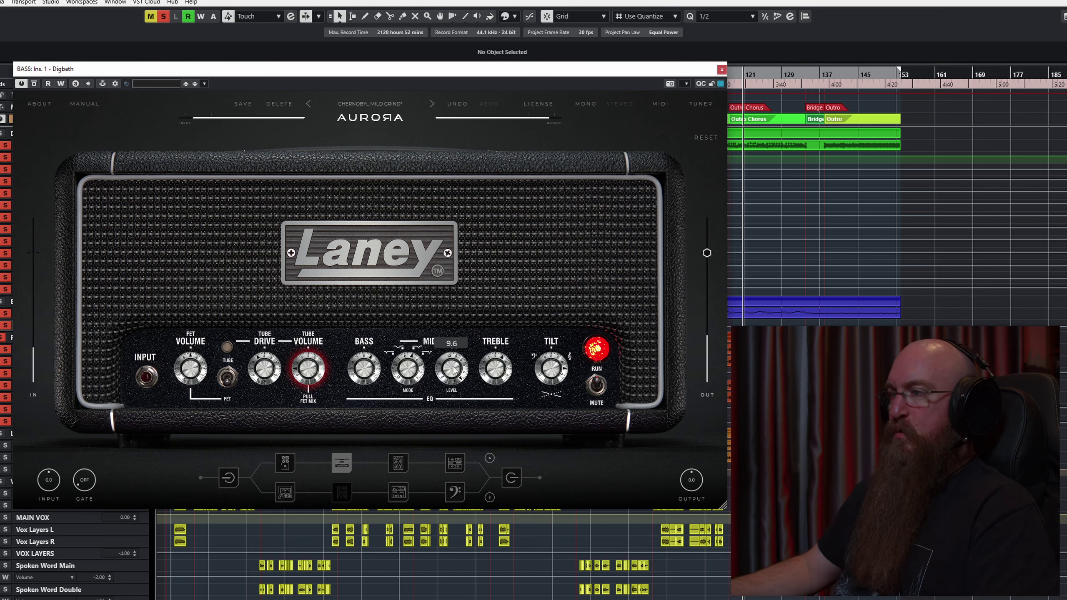
drag(456, 369, 446, 447)
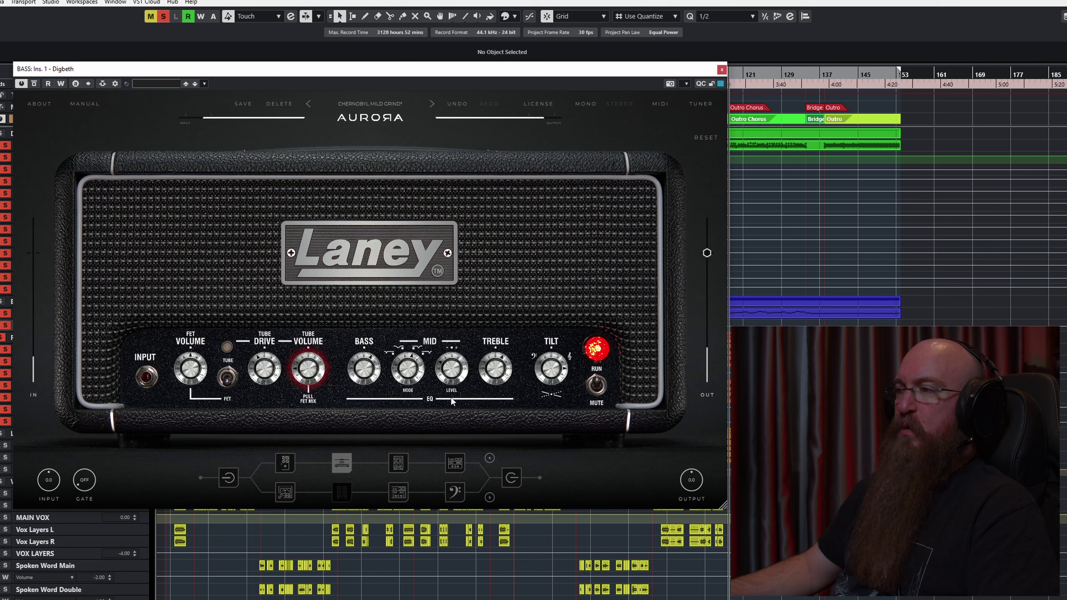
mouse_move(453, 376)
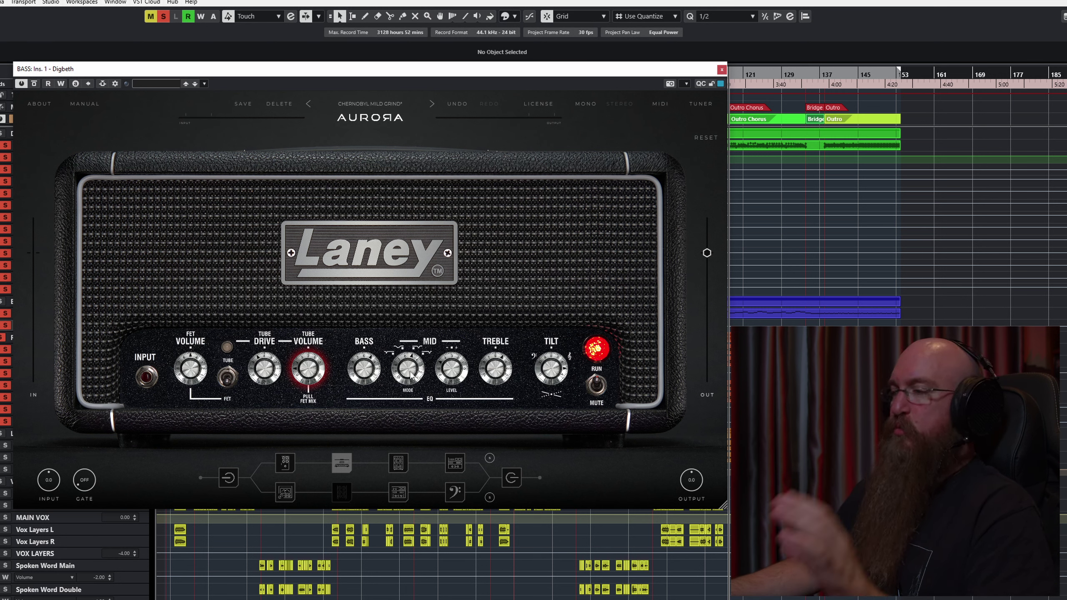
key(space)
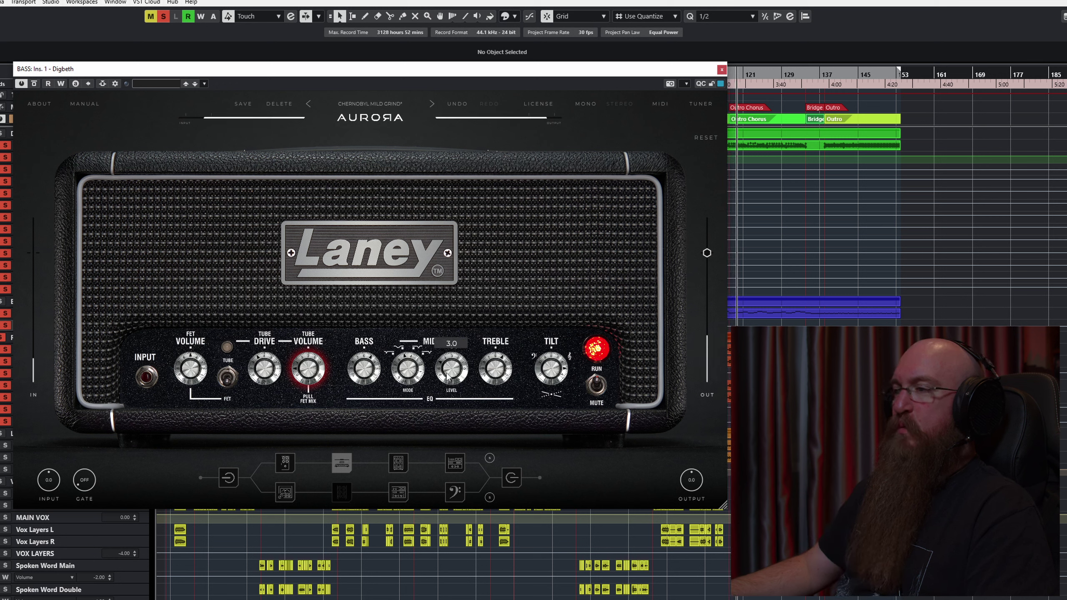
mouse_move(449, 376)
mouse_down()
mouse_move(455, 356)
mouse_move(456, 373)
mouse_up()
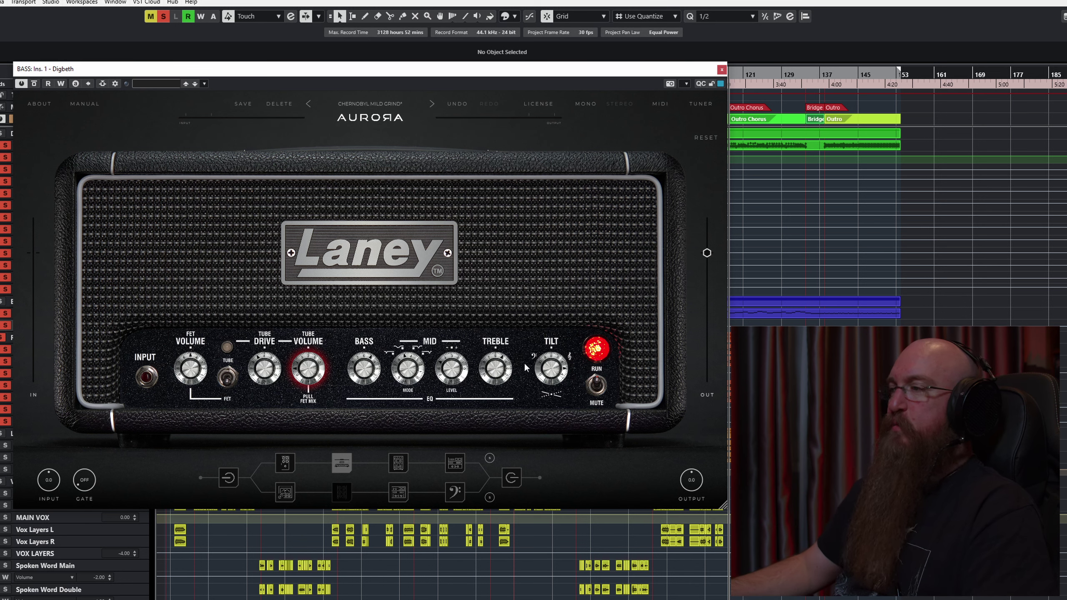
Unsolo the upper tracks and clear all remaining track solos.
mouse_move(550, 368)
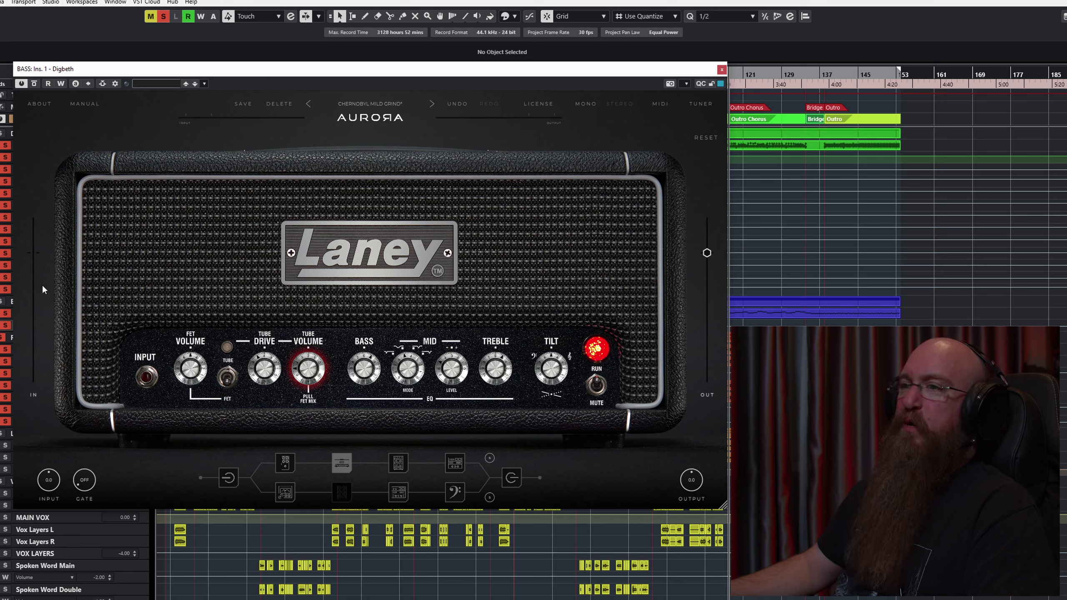
drag(5, 289, 5, 145)
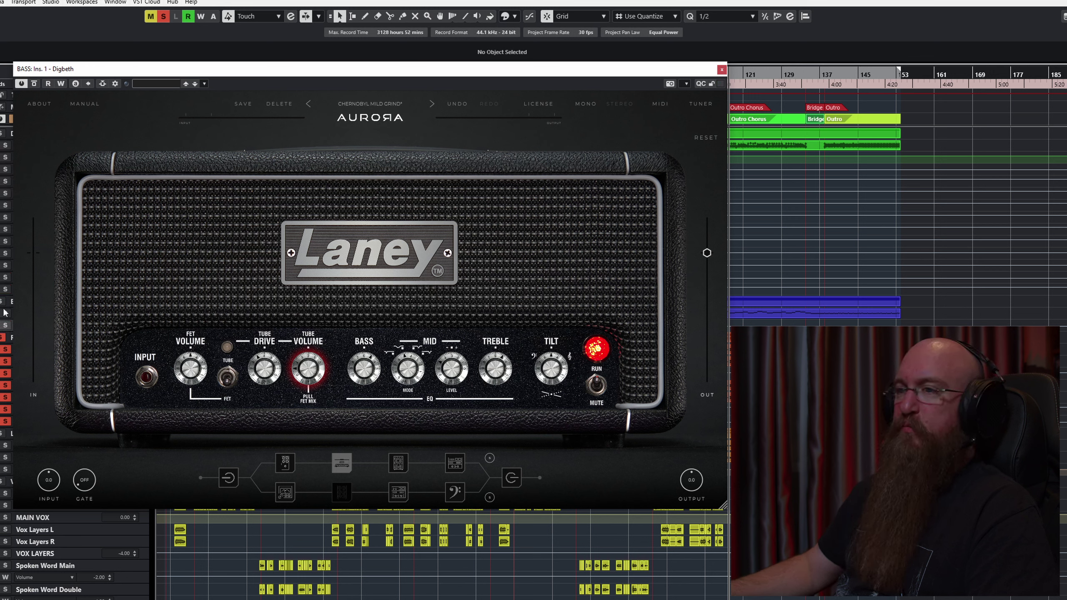
click(163, 16)
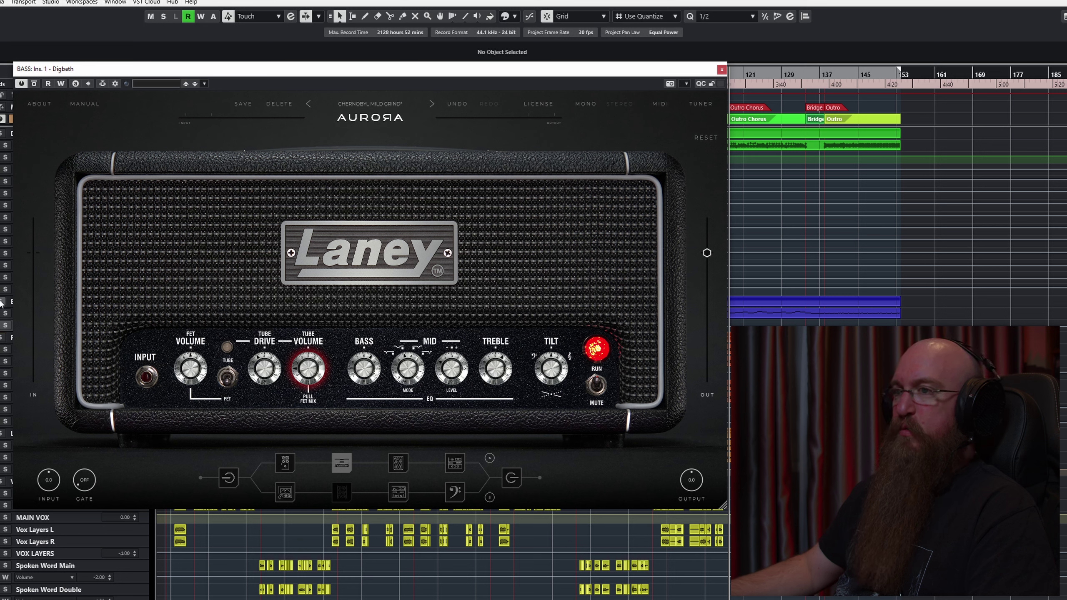
mouse_move(497, 376)
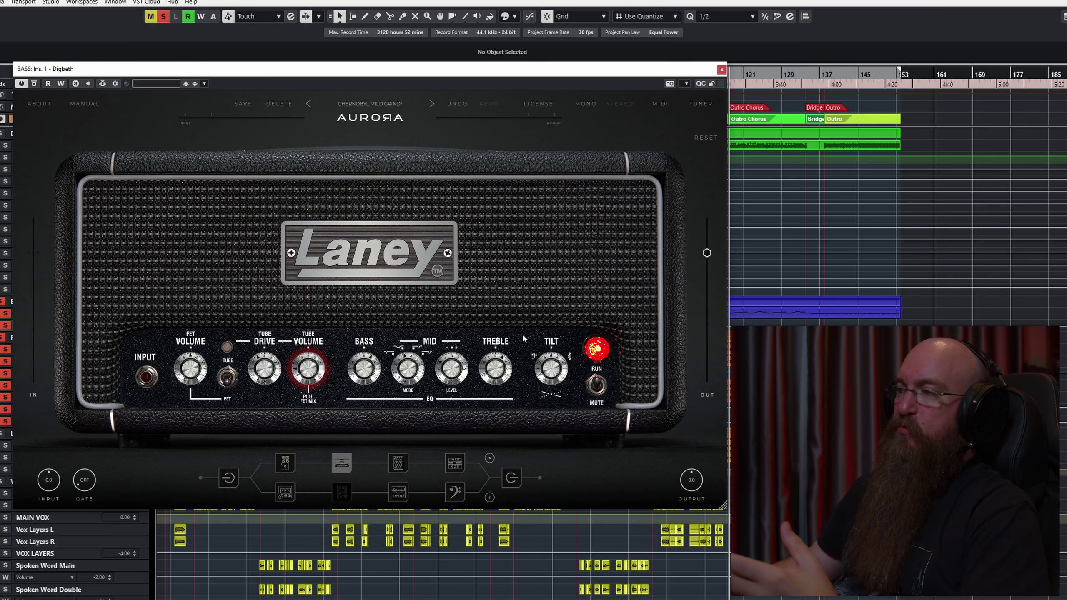
Solo the bass tracks and play them with the Digbeth tilt raised from 5.0 to 10.0.
key(s)
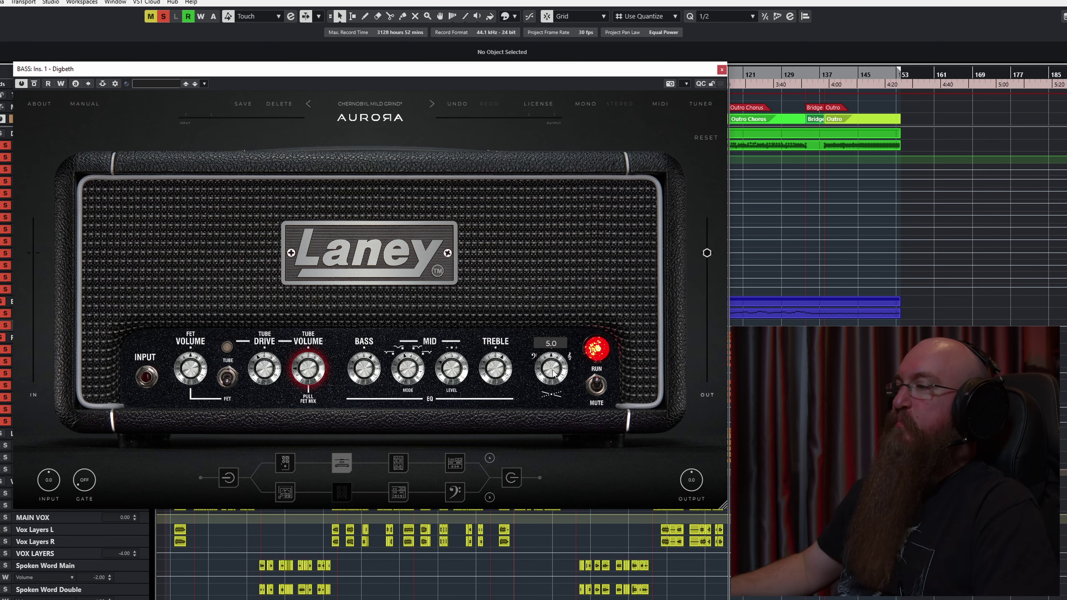
key(space)
drag(553, 373, 545, 406)
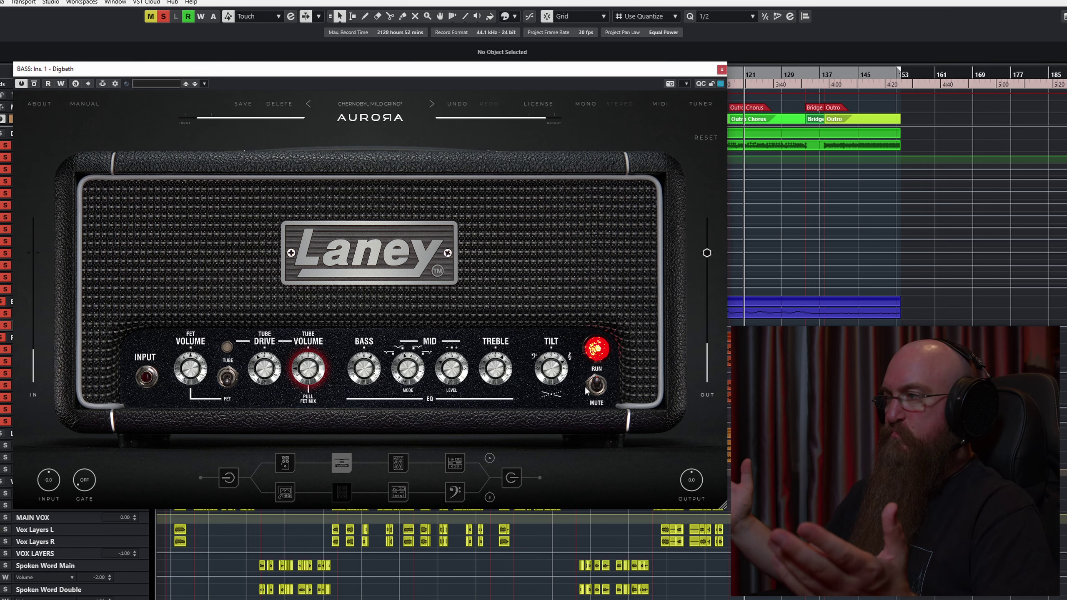
key(space)
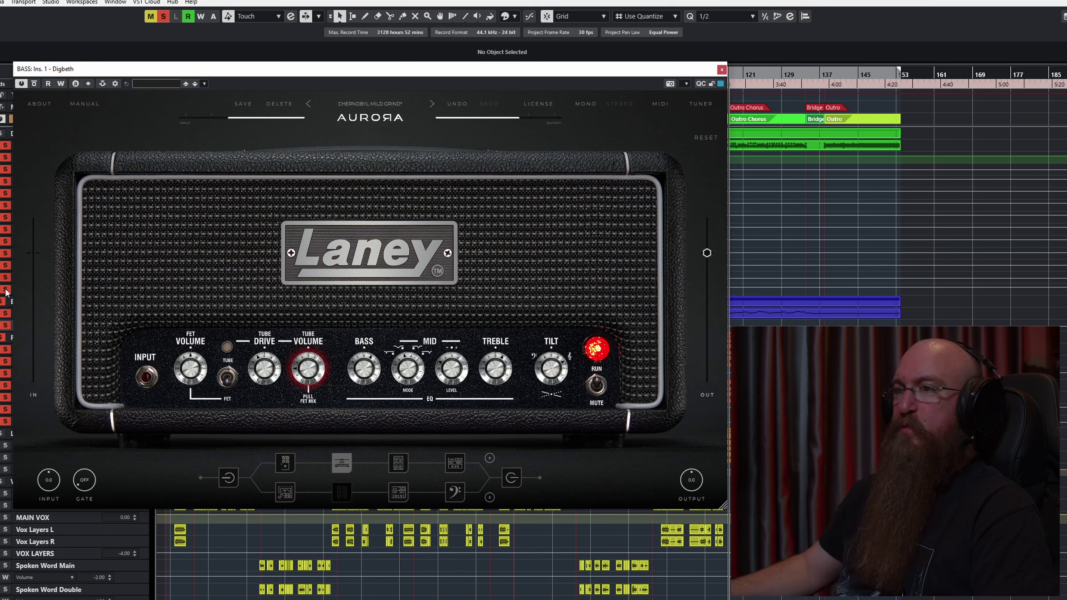
Unsolo for the full mix, settle the tilt at about 6.7, then re-solo the bass.
click(3, 325)
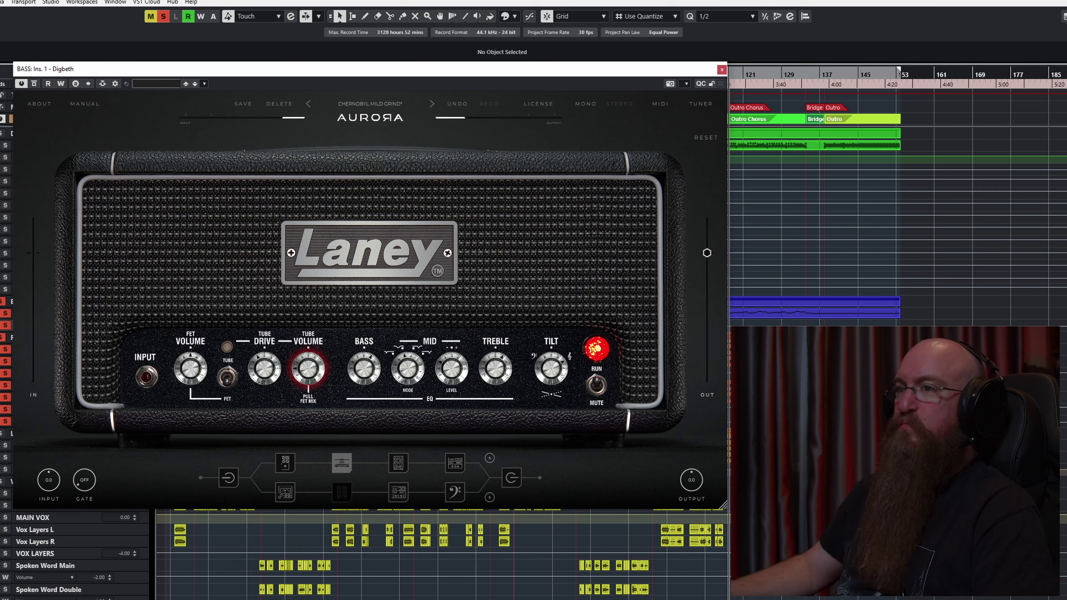
key(space)
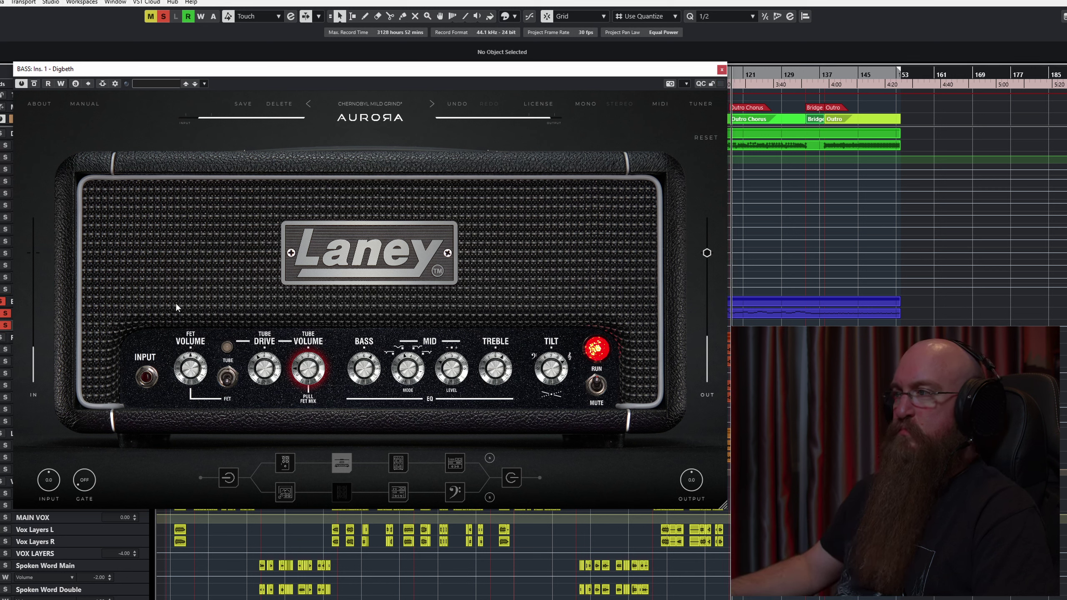
drag(558, 370, 556, 397)
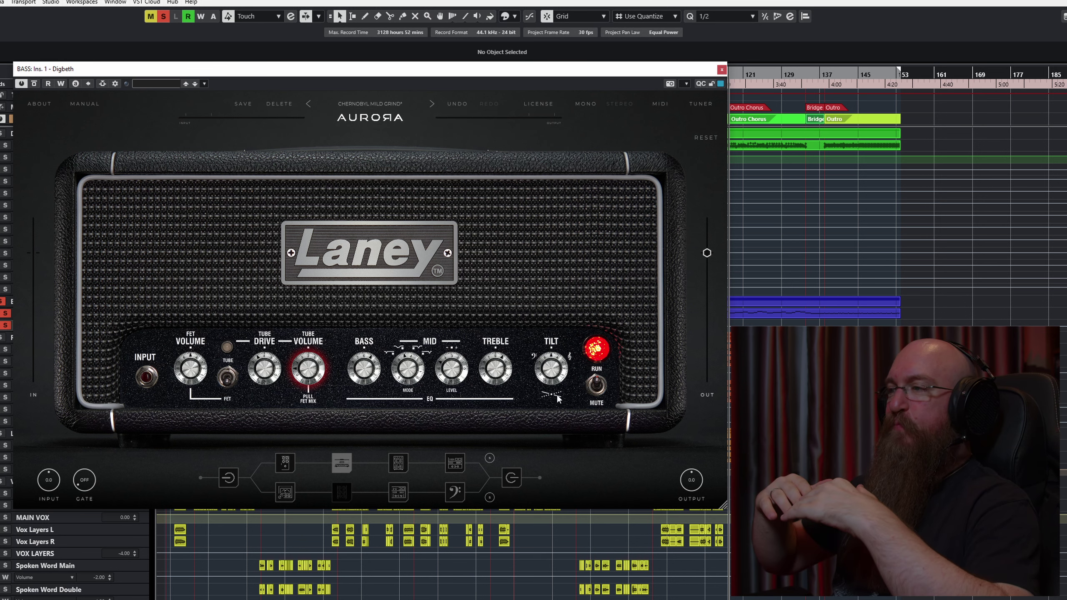
drag(557, 395, 568, 344)
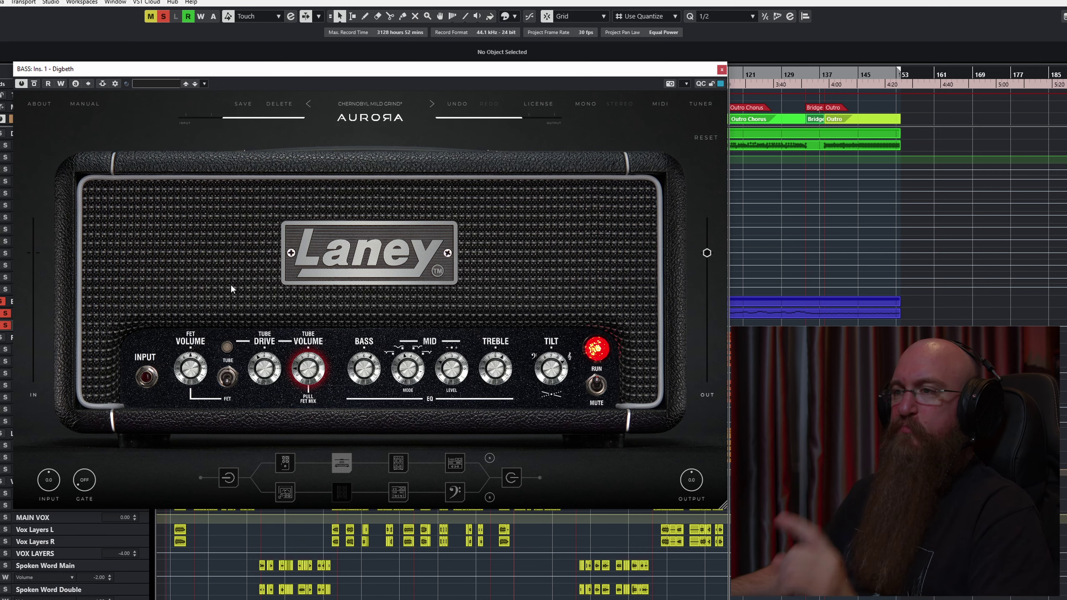
key(s)
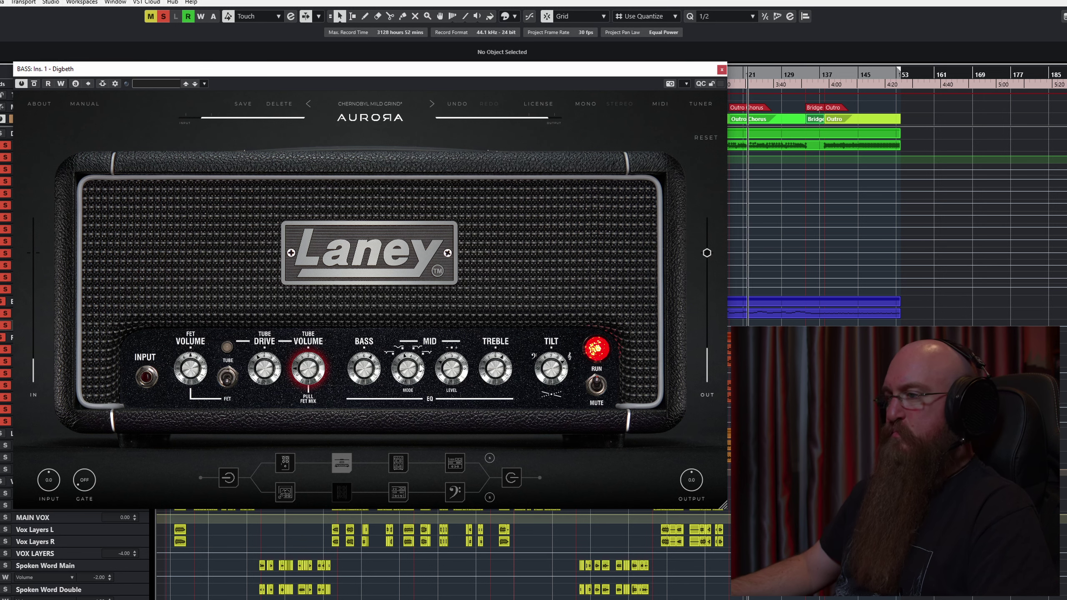
key(space)
click(397, 463)
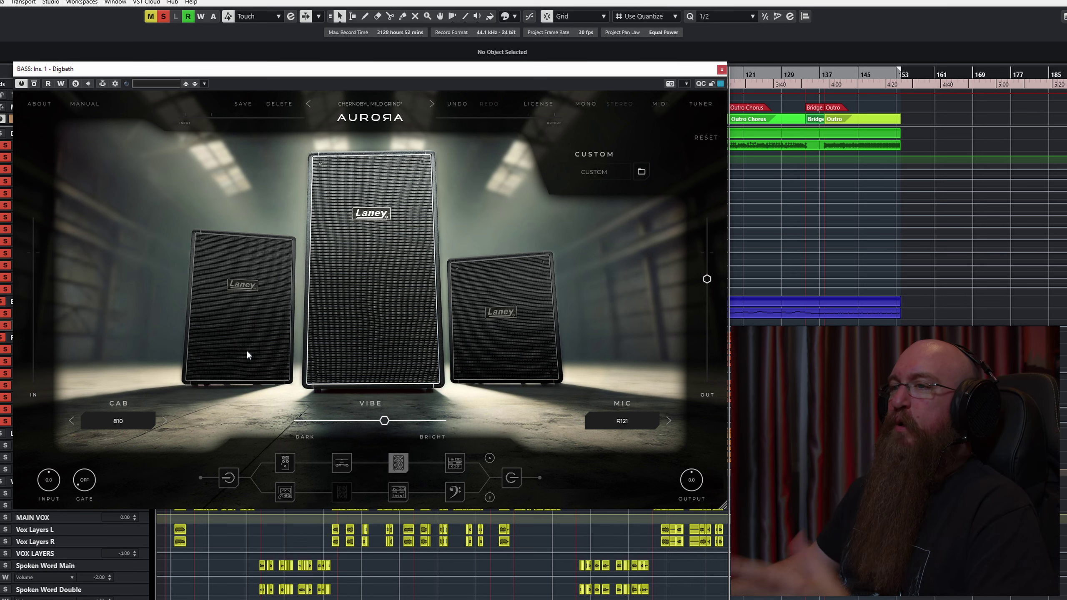
key(s)
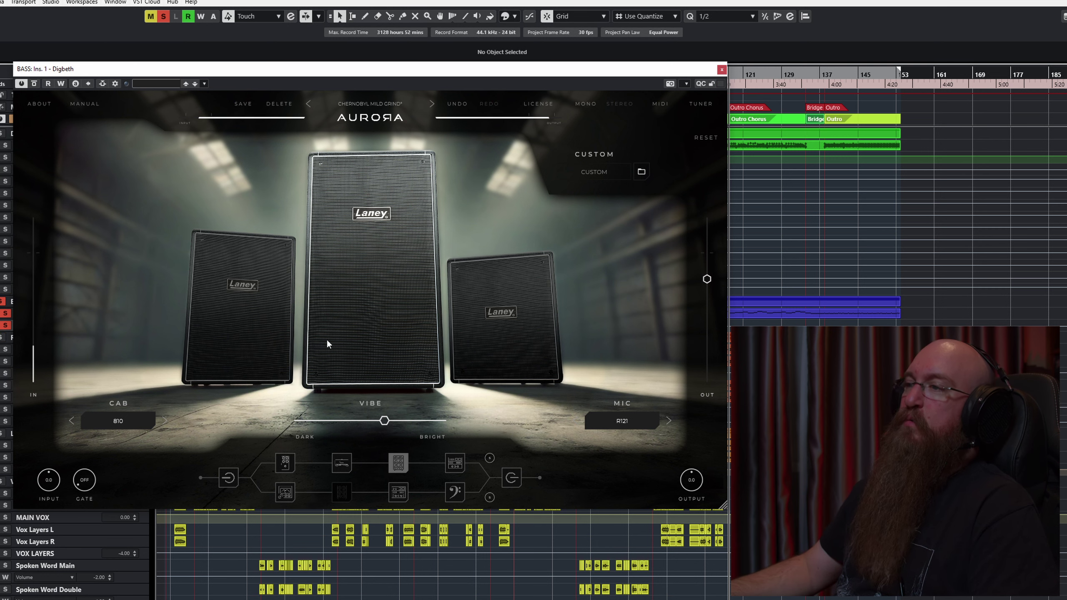
click(251, 326)
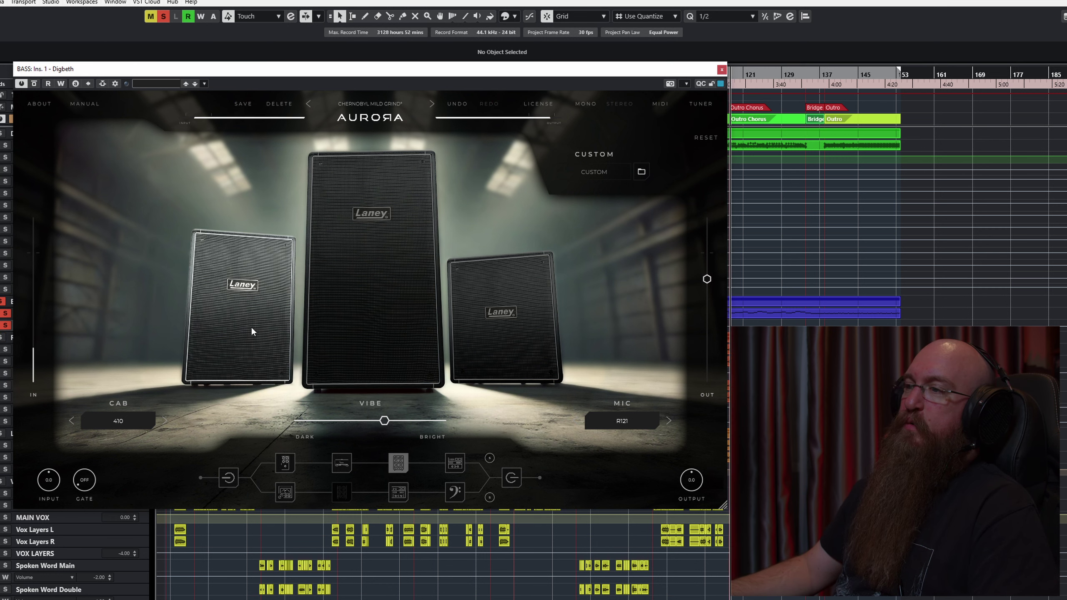
click(493, 329)
click(380, 330)
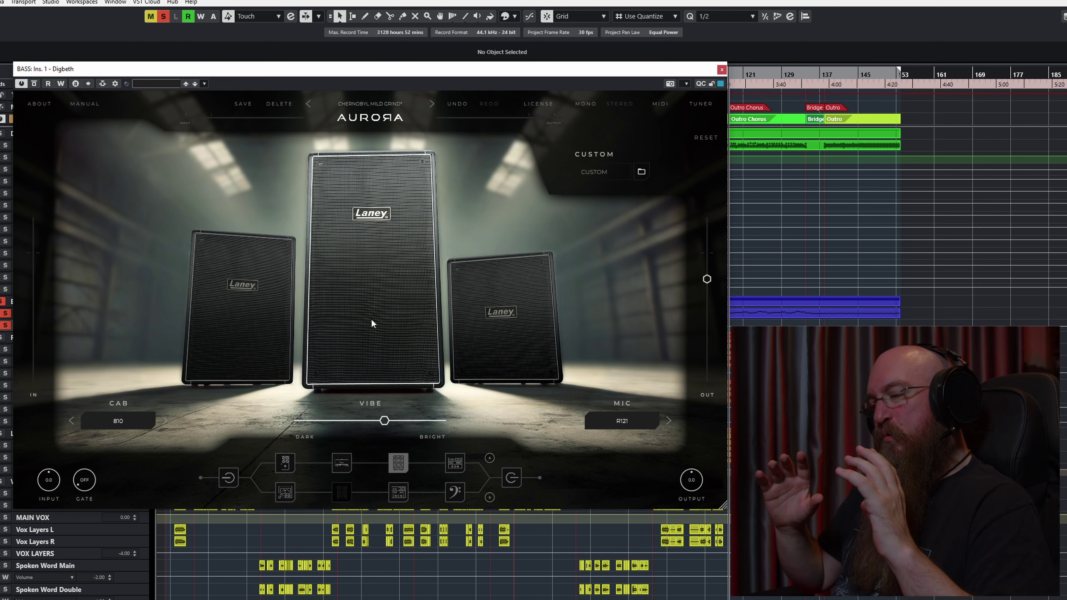
click(490, 328)
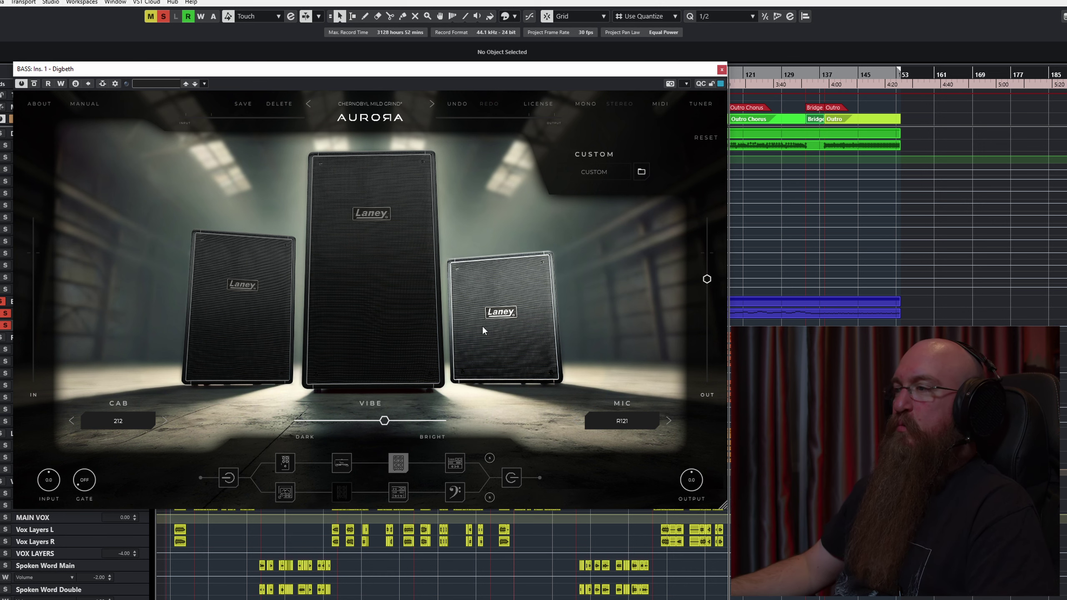
click(234, 310)
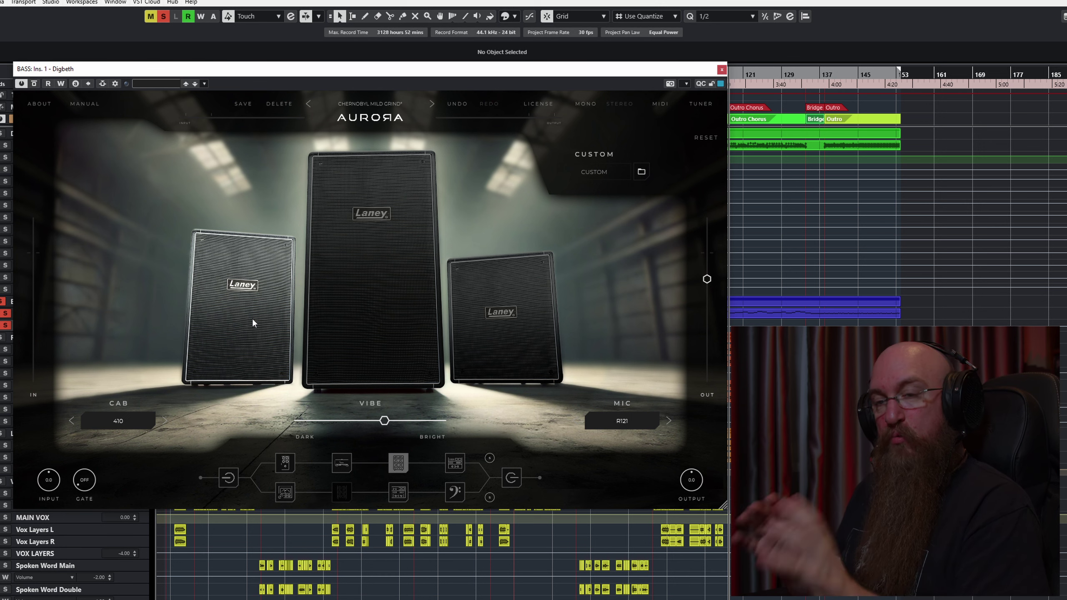
click(369, 315)
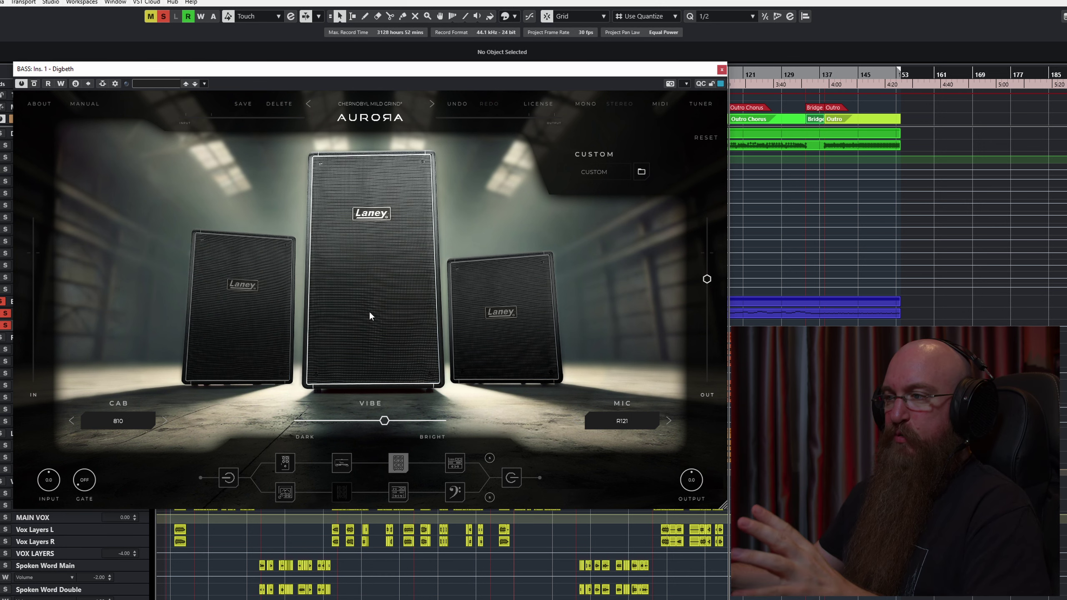
click(110, 419)
click(641, 418)
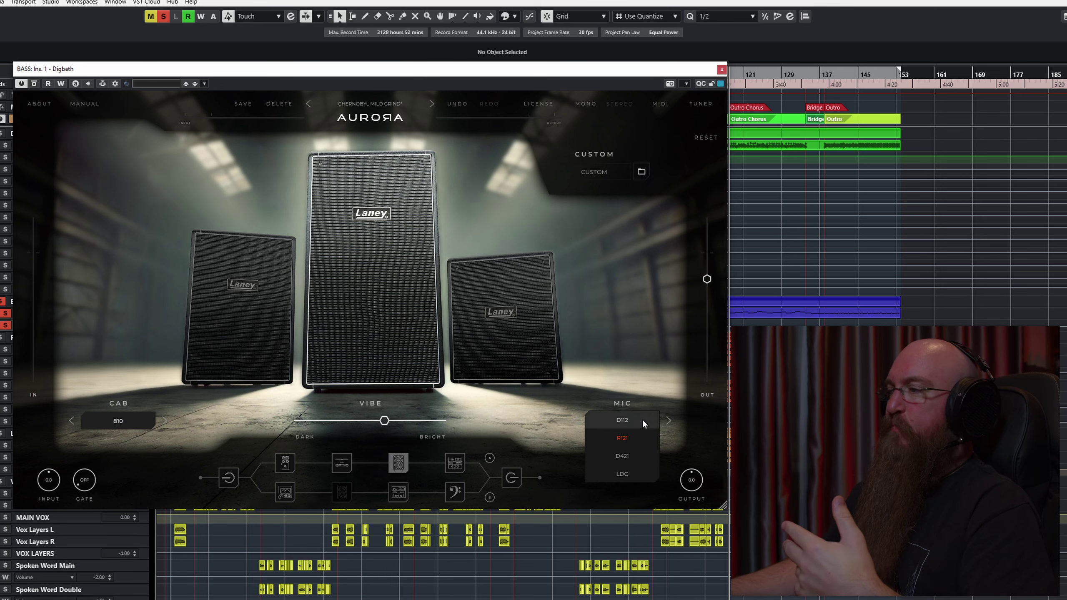
click(571, 409)
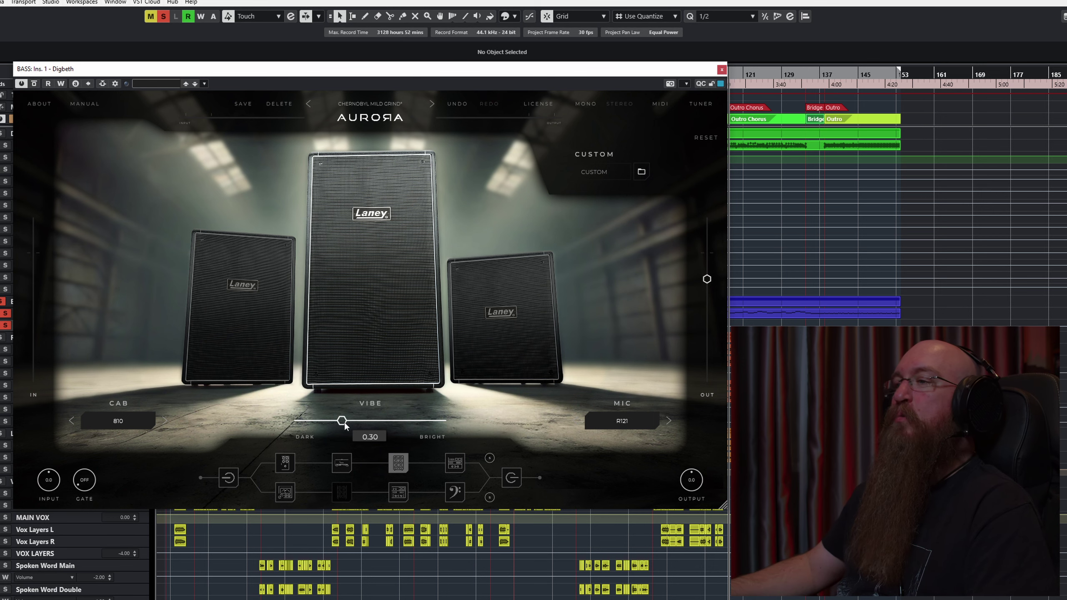
drag(341, 421, 385, 428)
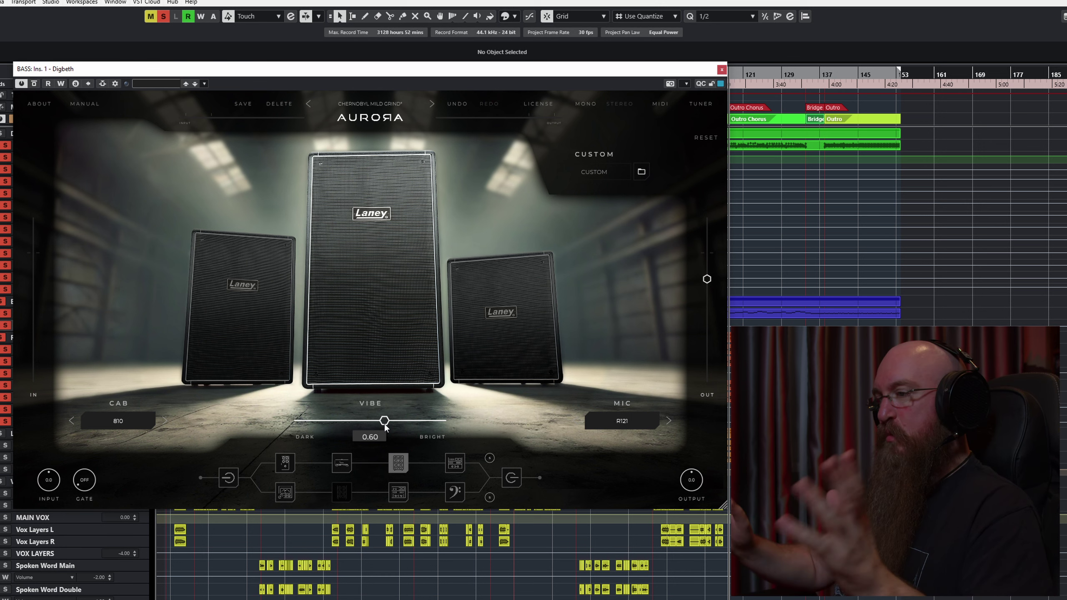
Show Digbeth's rack processor view and compare the alternate lower-path rack module.
click(456, 462)
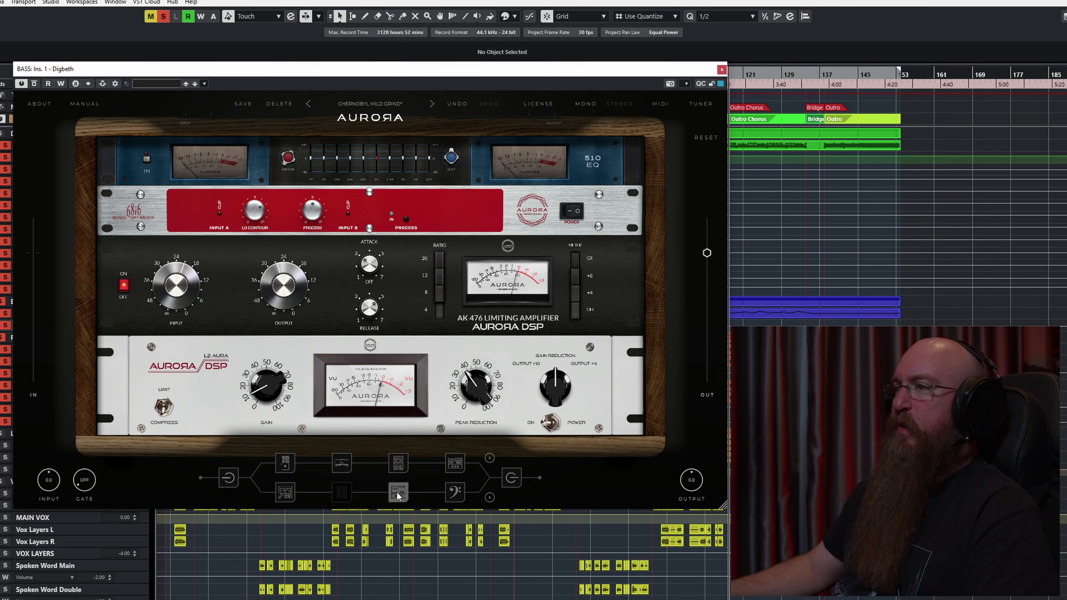
click(459, 464)
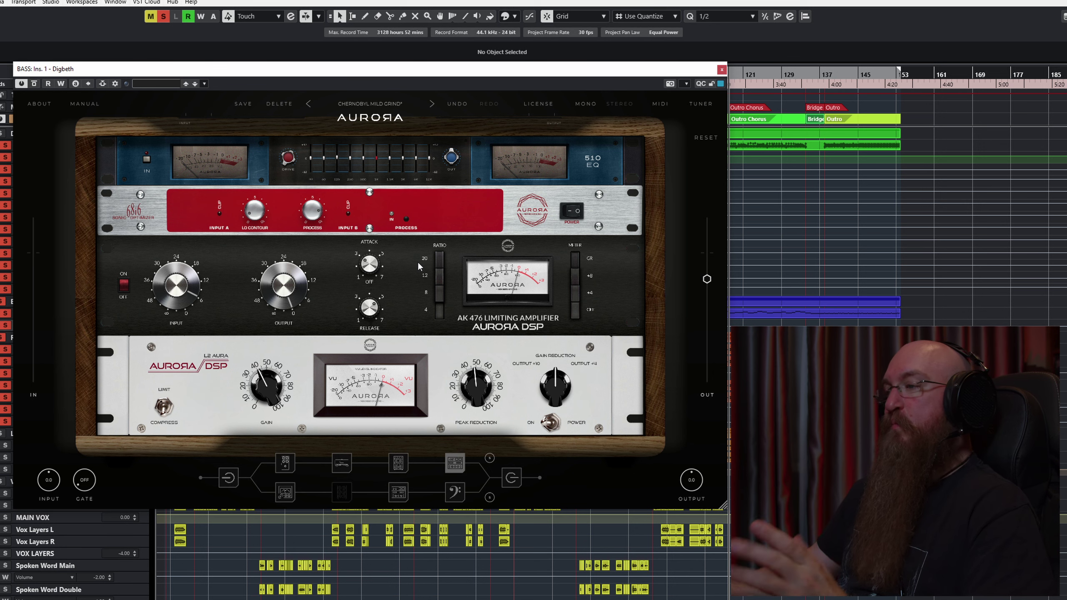
Solo the upper signal path of the Digbeth chain, then the lower path.
click(489, 458)
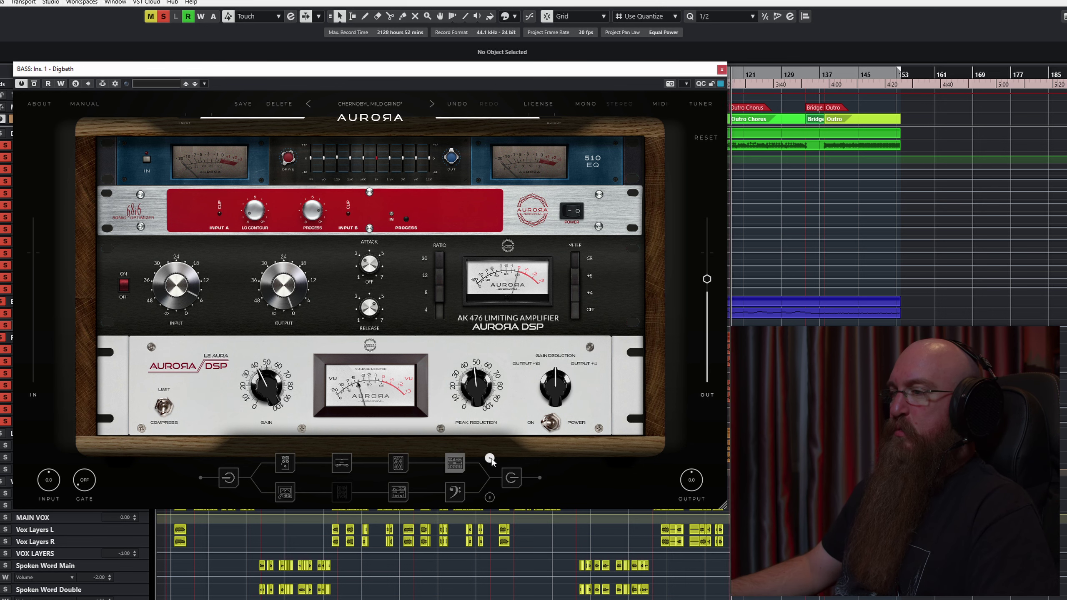
mouse_move(250, 397)
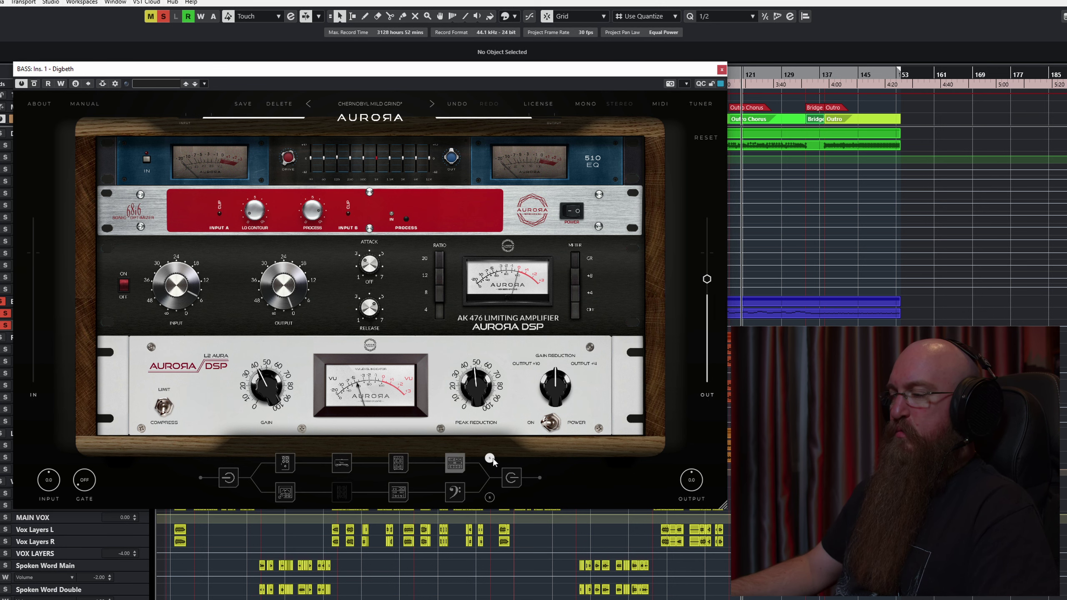
click(489, 498)
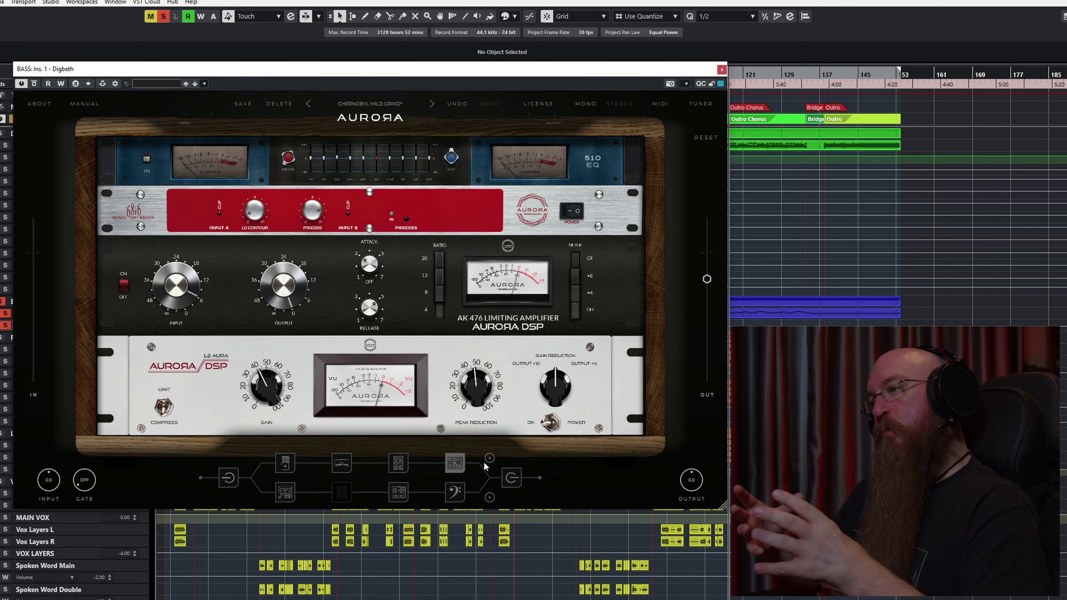
On the output EQ and limiter page, sweep the Bass|Treble blend during playback, leaving it slightly treble.
click(507, 471)
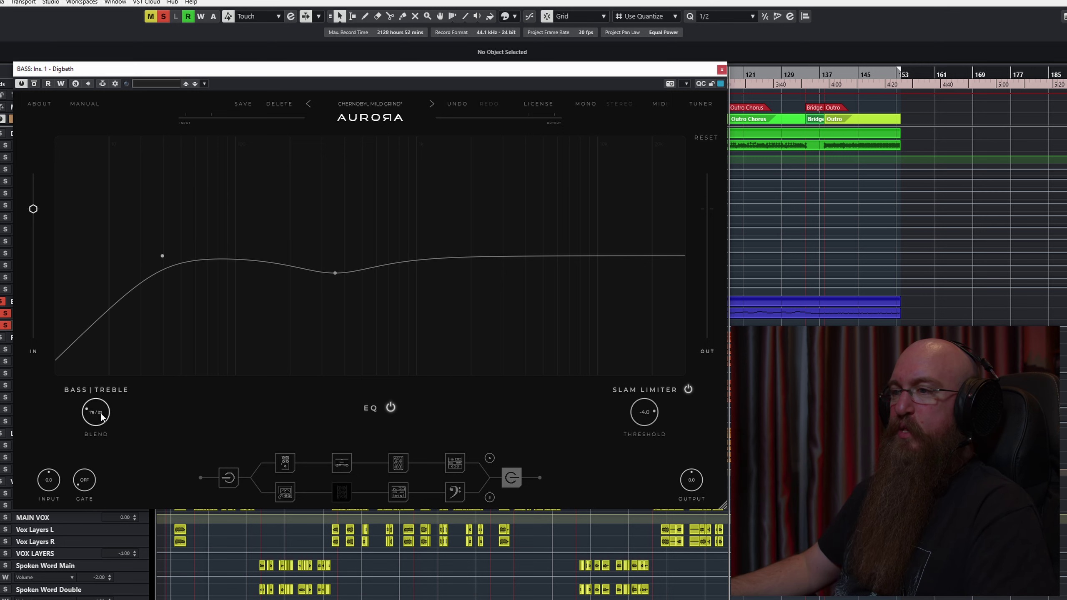
mouse_move(106, 418)
mouse_down()
mouse_move(126, 289)
mouse_move(119, 465)
mouse_move(116, 424)
mouse_up()
key(space)
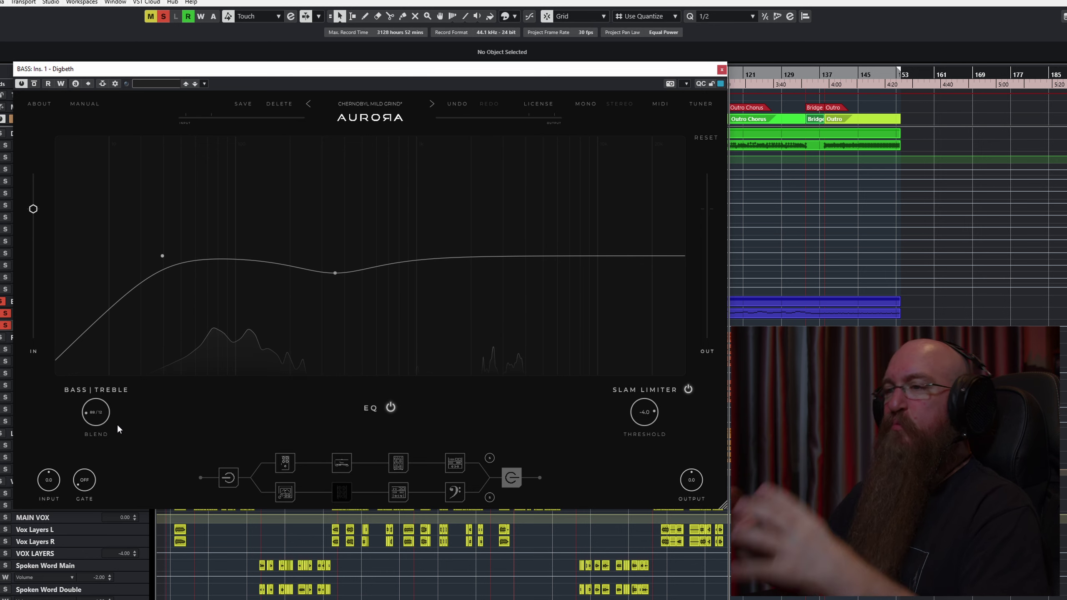
drag(107, 421, 102, 389)
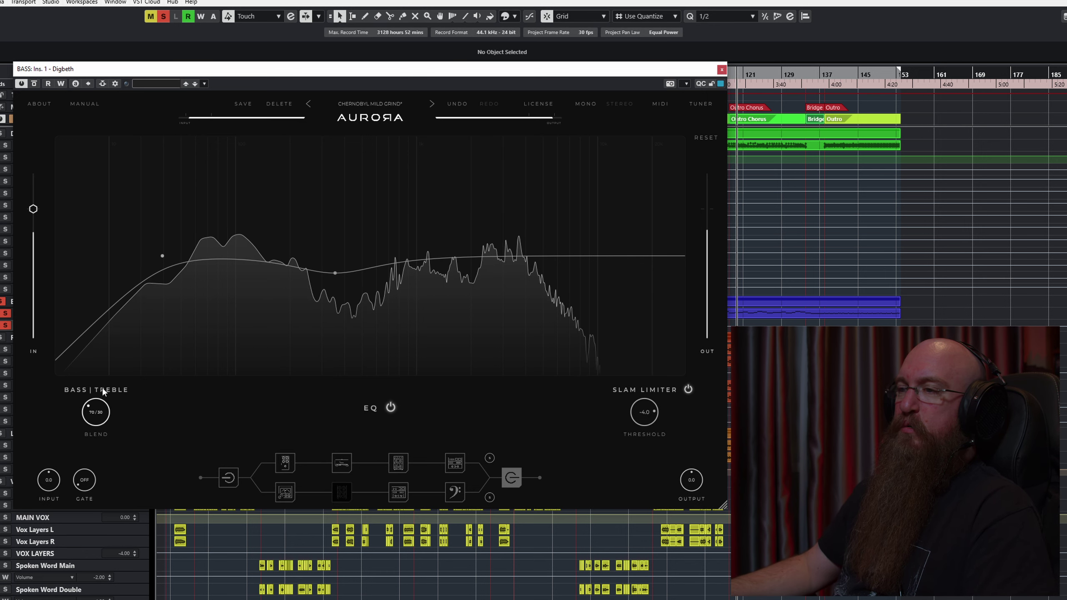
mouse_move(102, 382)
mouse_down()
mouse_move(103, 360)
mouse_move(103, 390)
mouse_up()
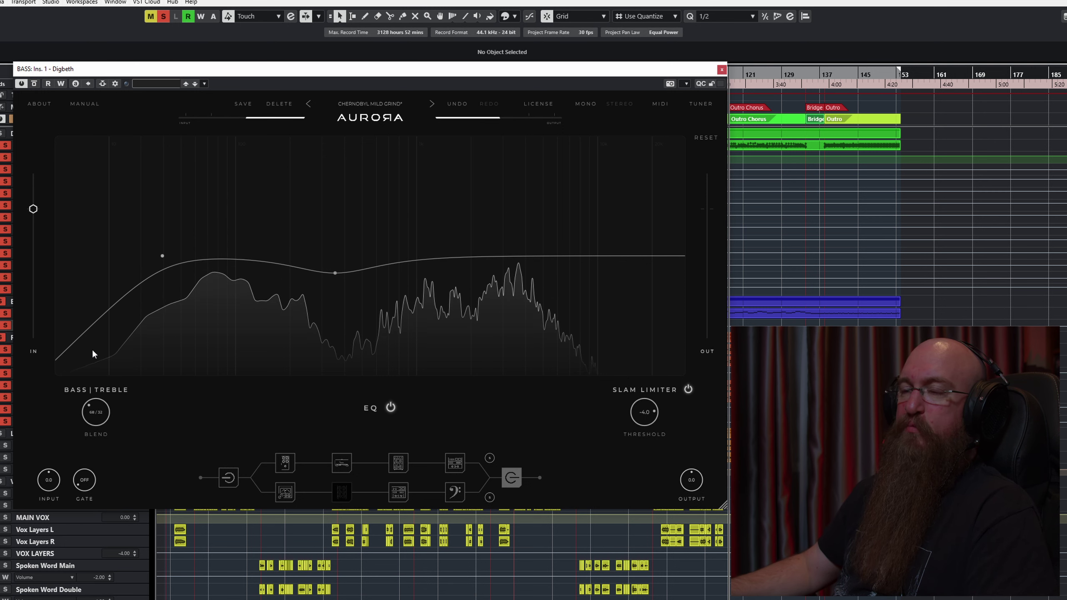
drag(113, 394, 95, 461)
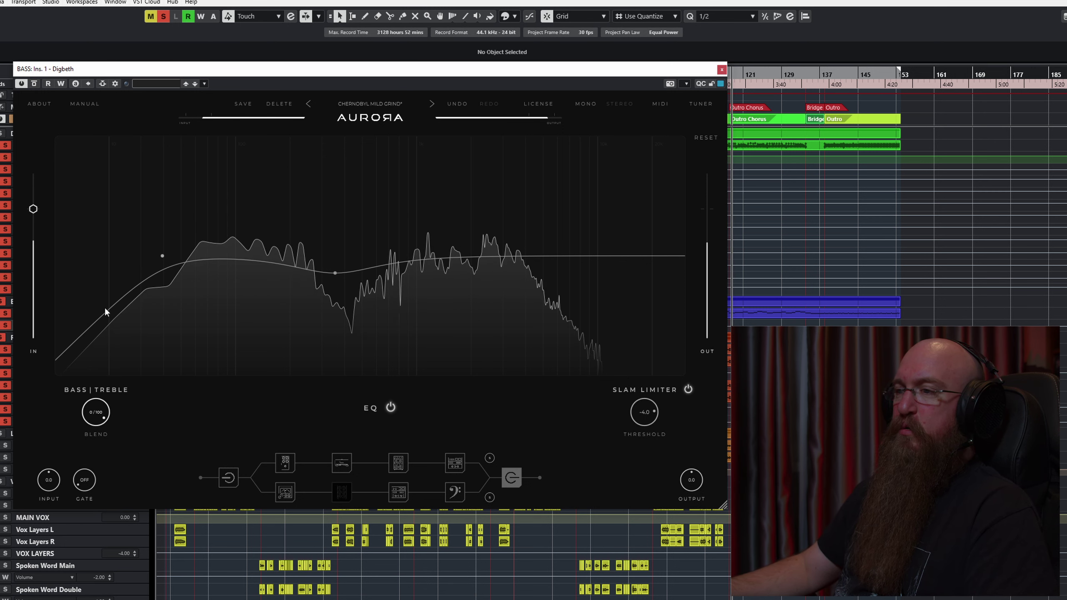
drag(103, 381, 122, 413)
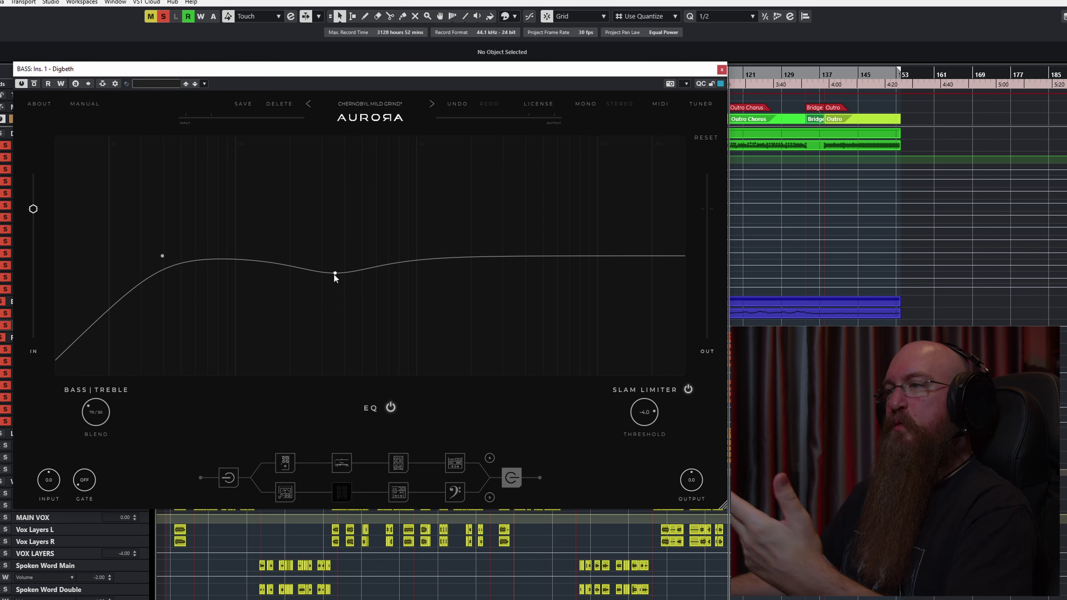
Delete the middle bell band to flatten the output EQ, then go back to the Laney amp head.
click(336, 273)
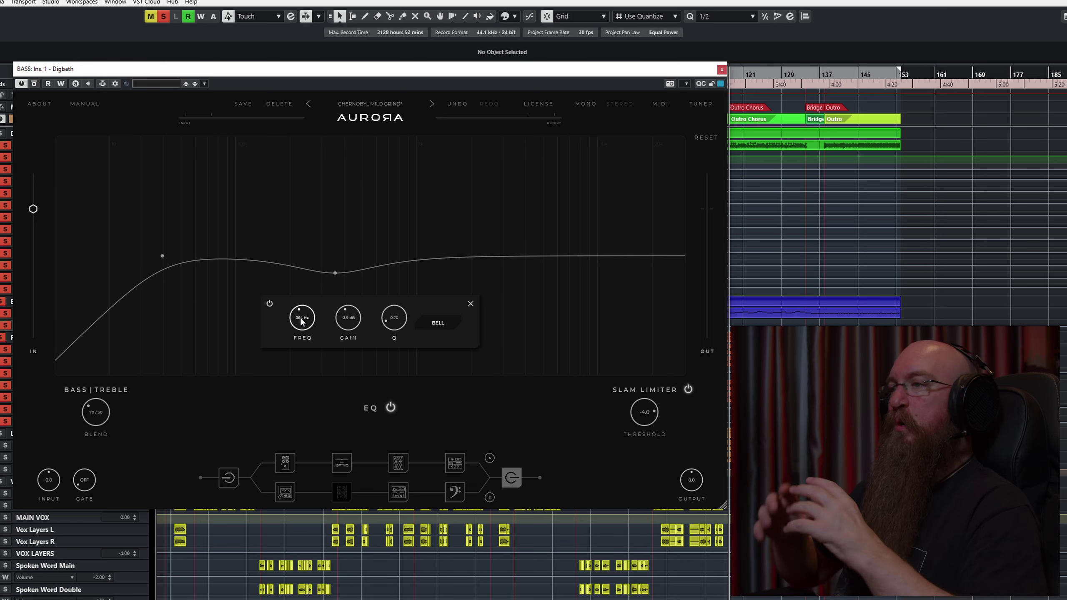
click(471, 303)
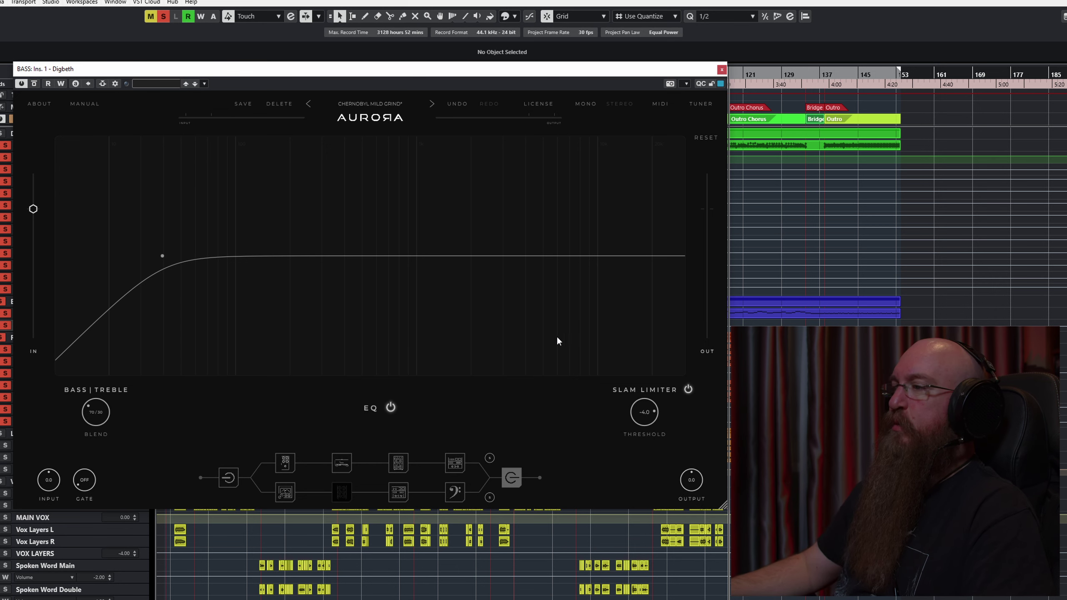
click(342, 463)
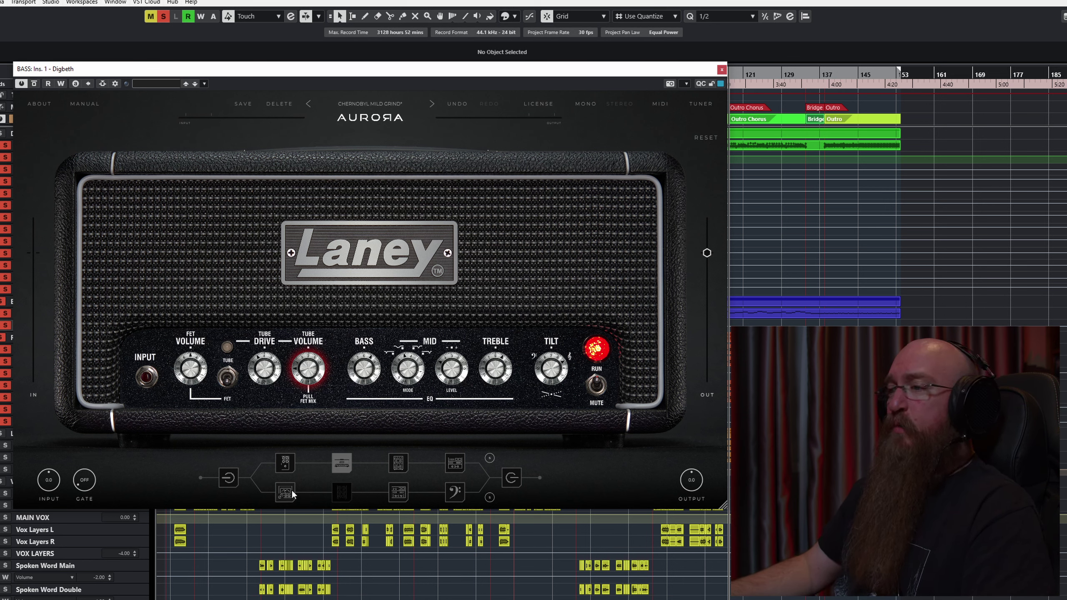
click(284, 466)
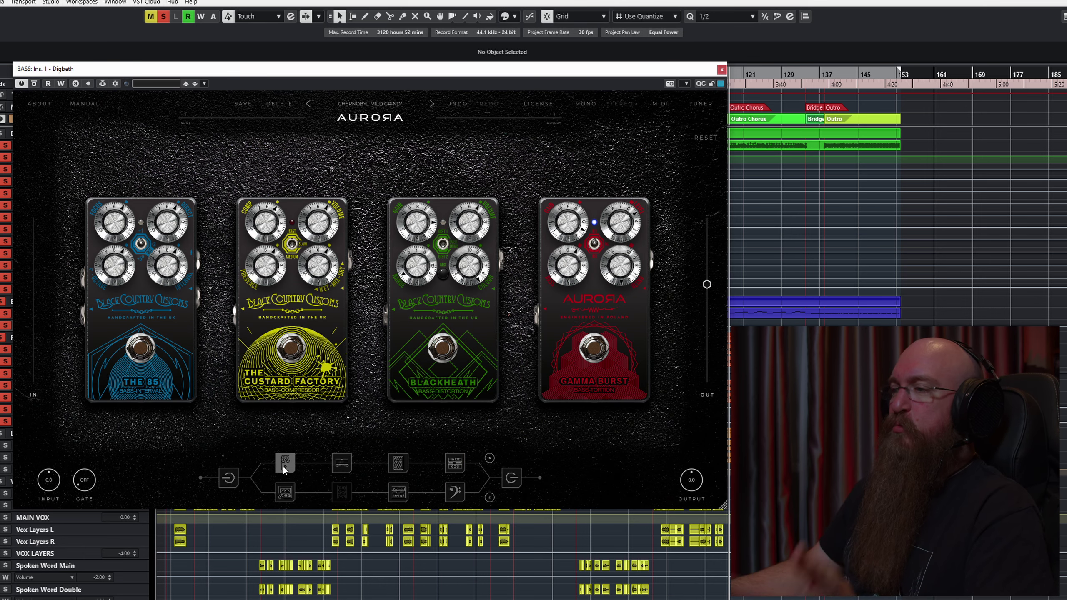
click(340, 464)
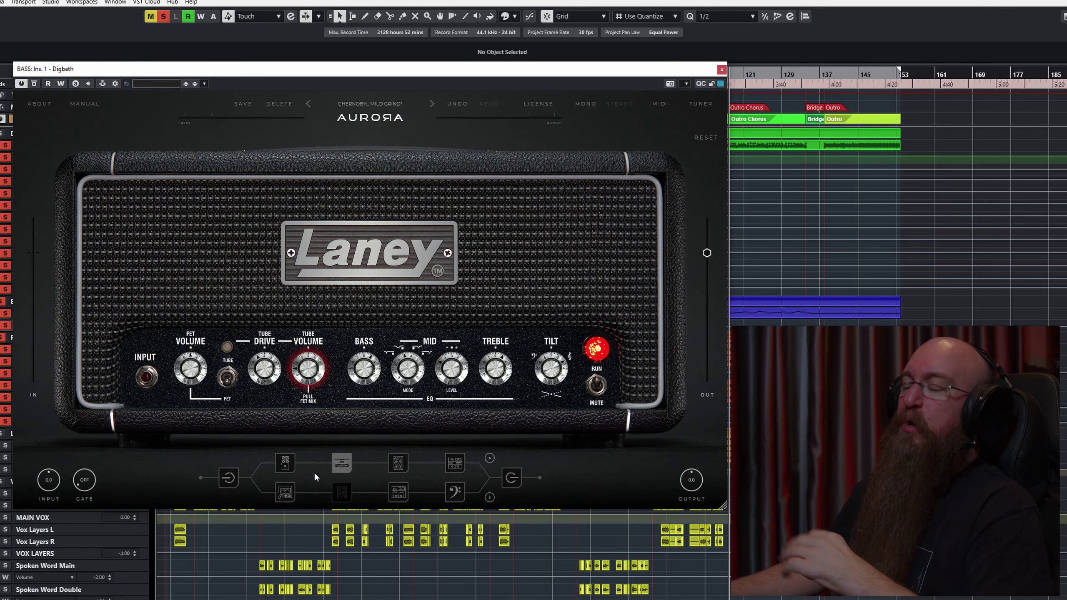
click(228, 477)
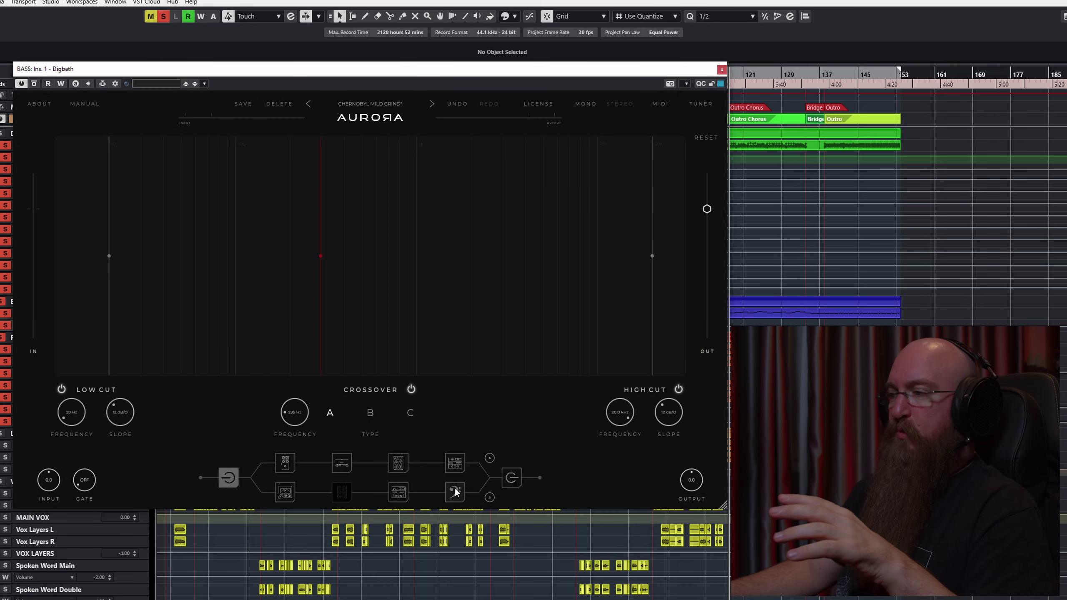
click(511, 478)
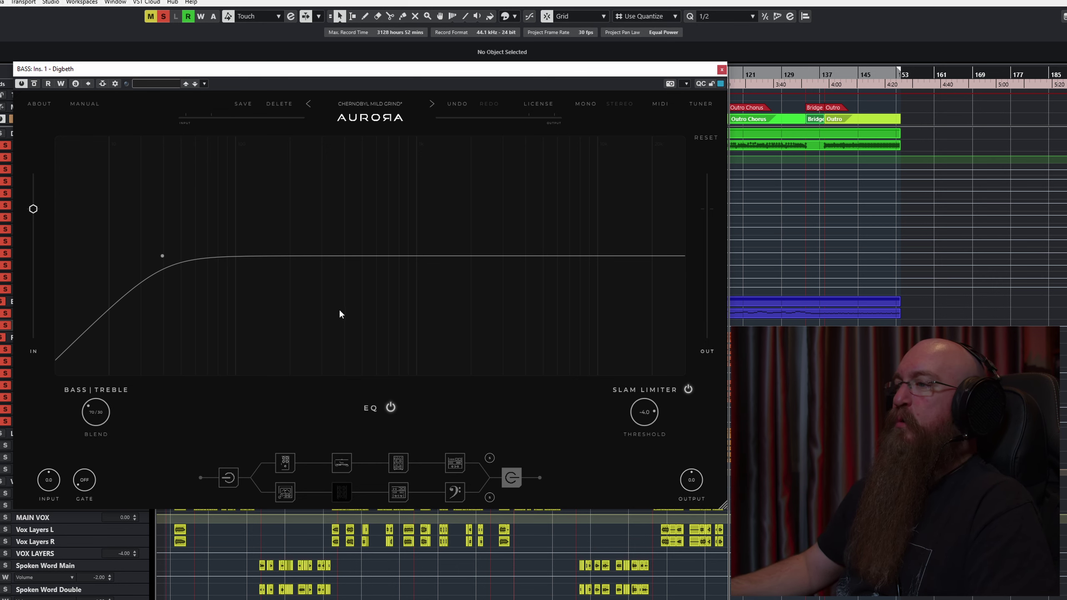
click(340, 462)
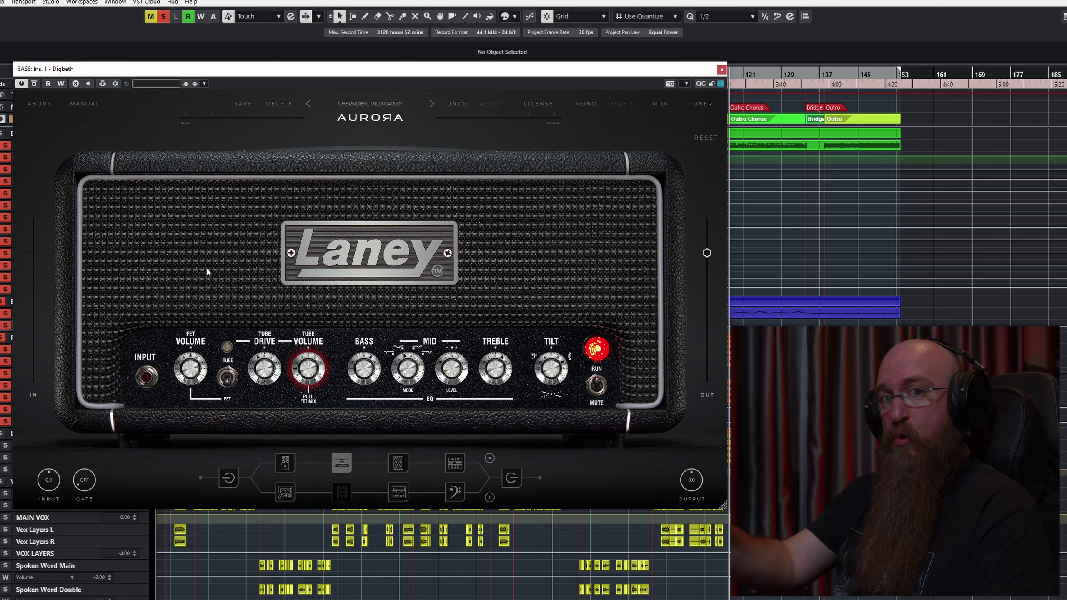
key(space)
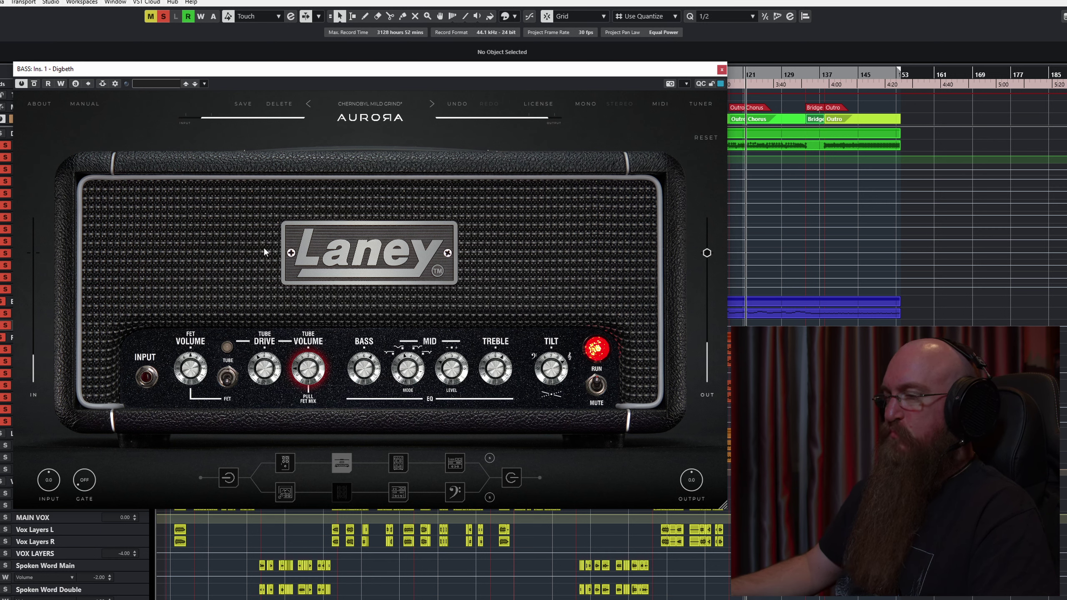
key(space)
Close Digbeth, place StudioEQ and VintageCompressor side by side, unsolo drums and rhythm guitars, re-enable StudioEQ.
click(721, 70)
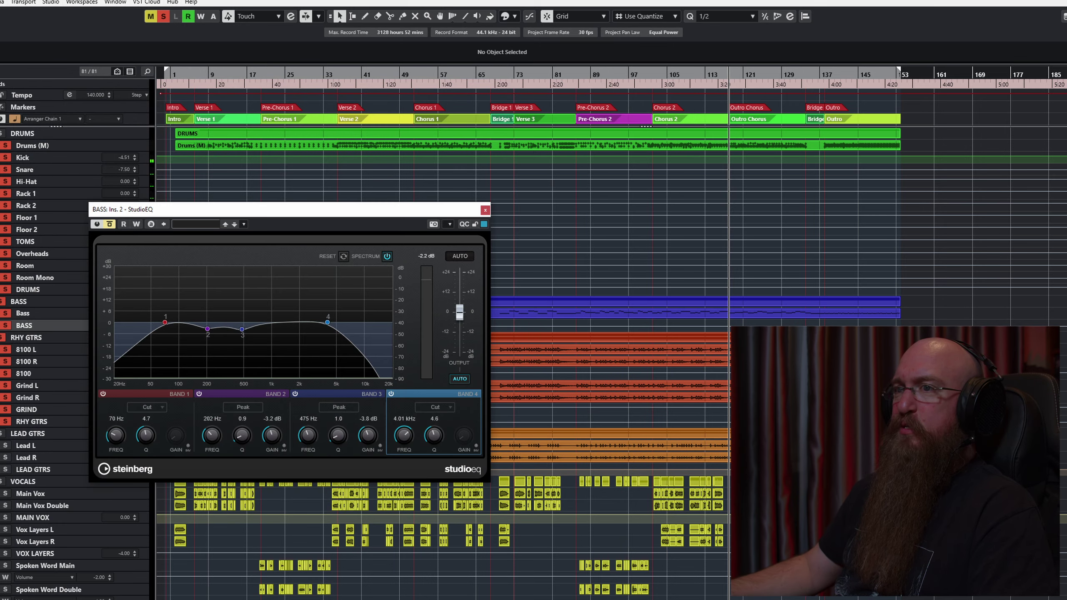
drag(230, 209, 160, 151)
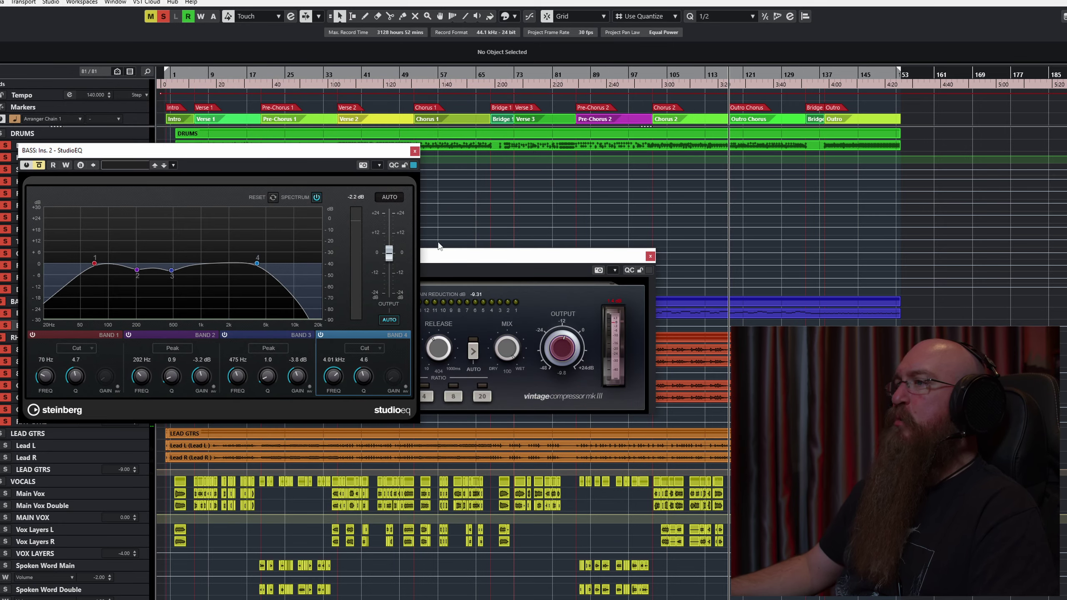
drag(462, 253, 655, 150)
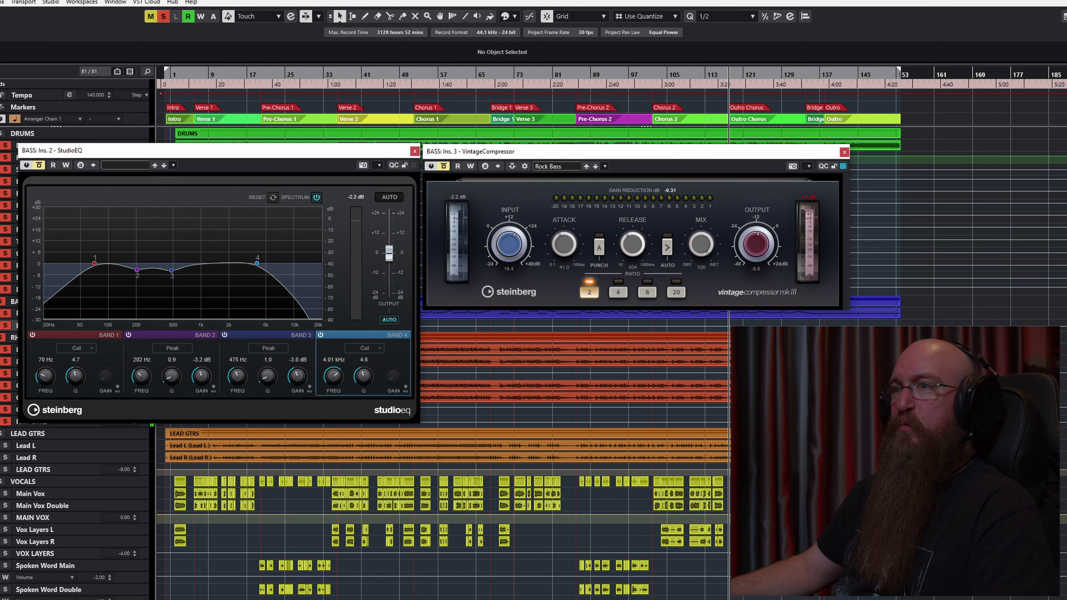
click(3, 133)
click(4, 337)
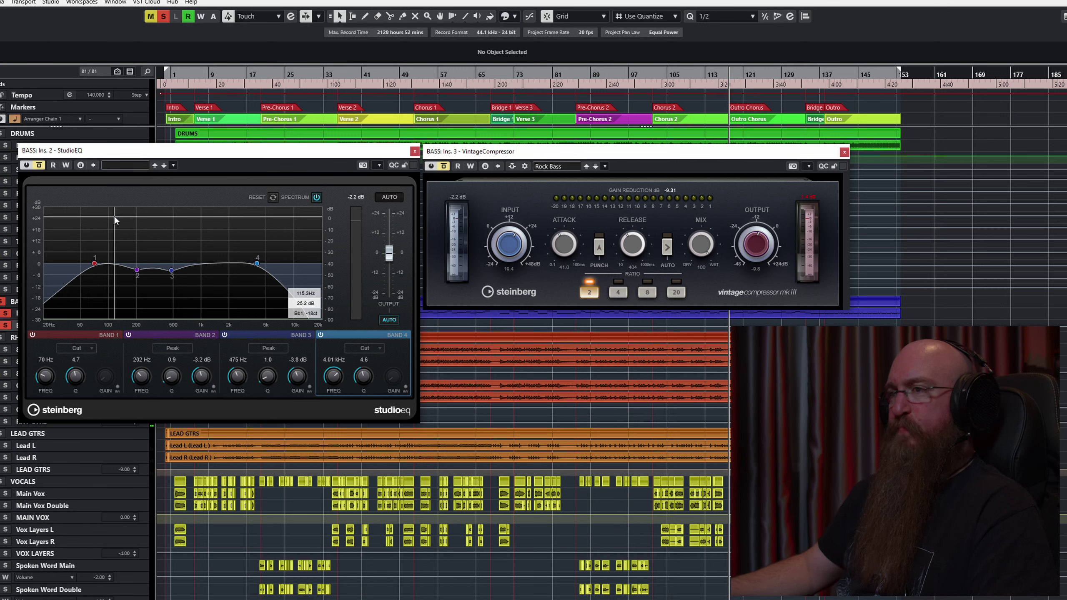
click(39, 165)
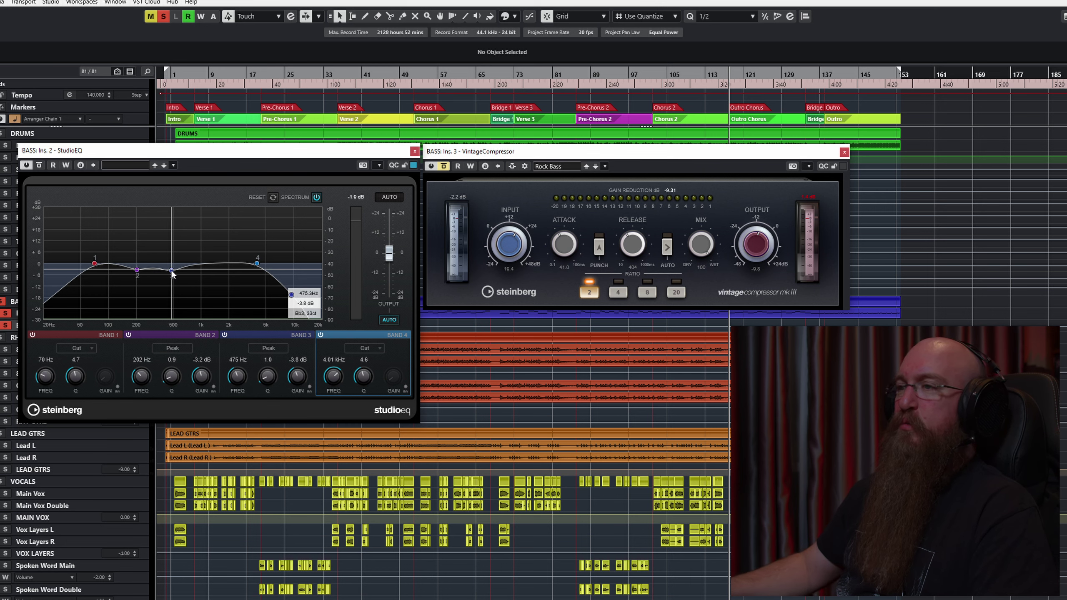
During playback, A/B band 3, then cut band 3 to -5.9 dB and band 2 to -4.6 dB.
key(space)
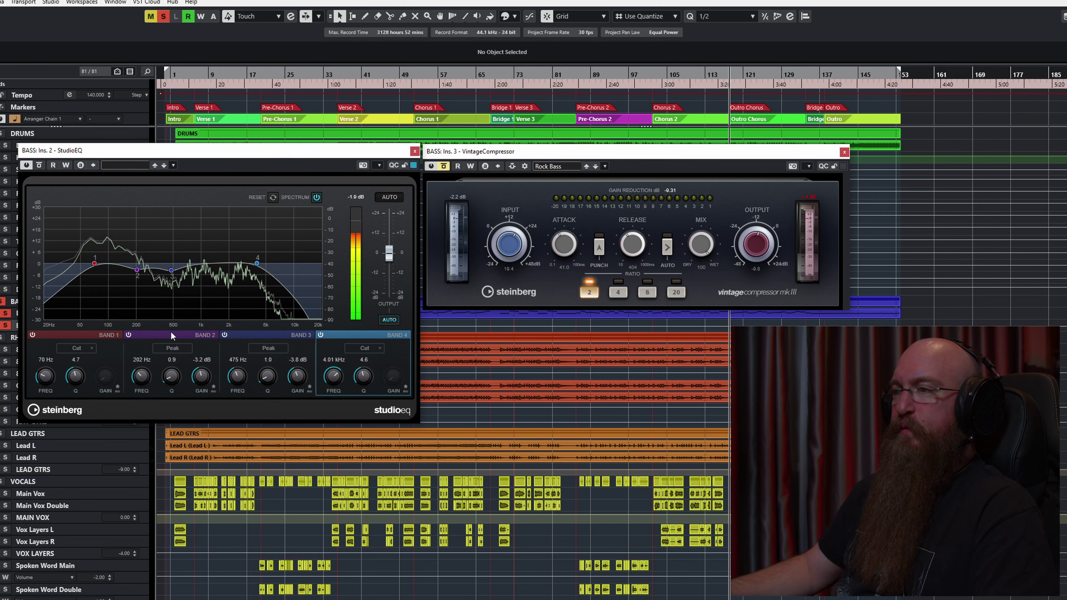
click(225, 335)
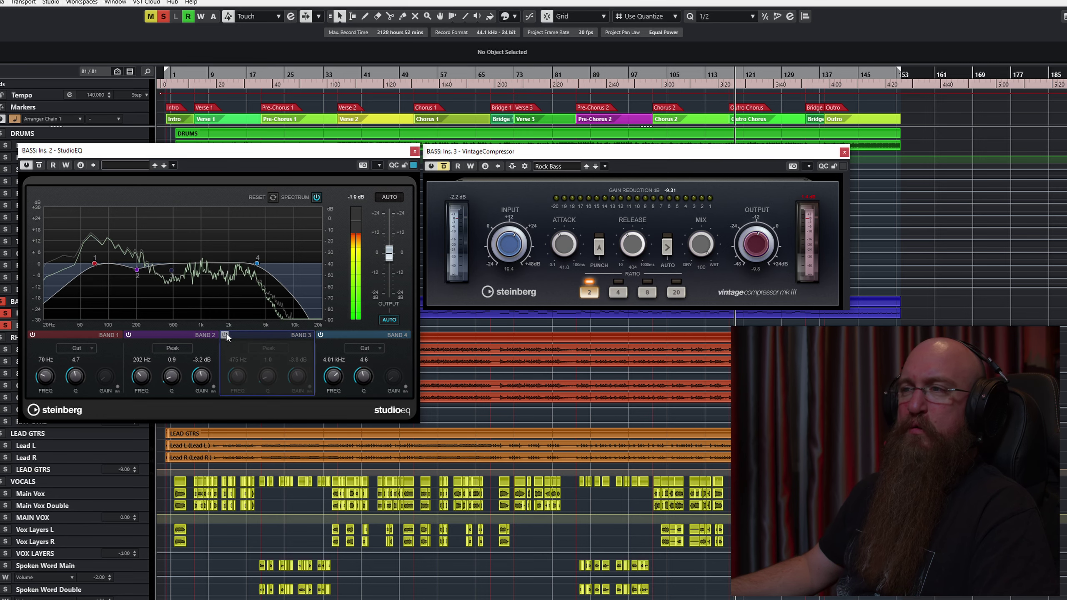
click(225, 335)
mouse_move(172, 271)
mouse_down()
mouse_move(170, 247)
mouse_move(171, 278)
mouse_up()
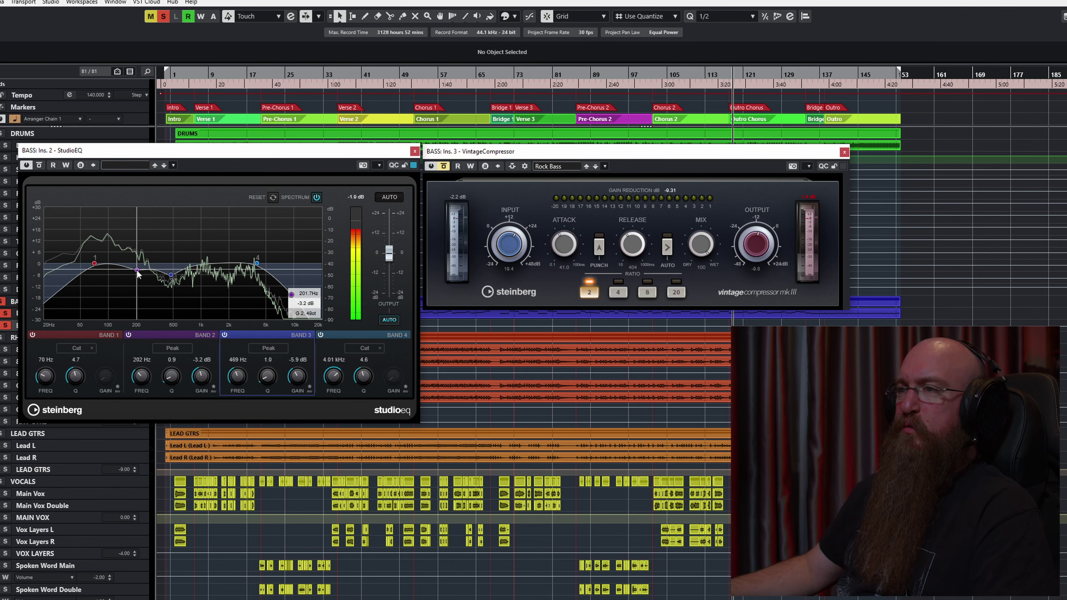
mouse_move(138, 270)
mouse_down()
mouse_move(138, 247)
mouse_move(138, 284)
mouse_move(137, 271)
mouse_up()
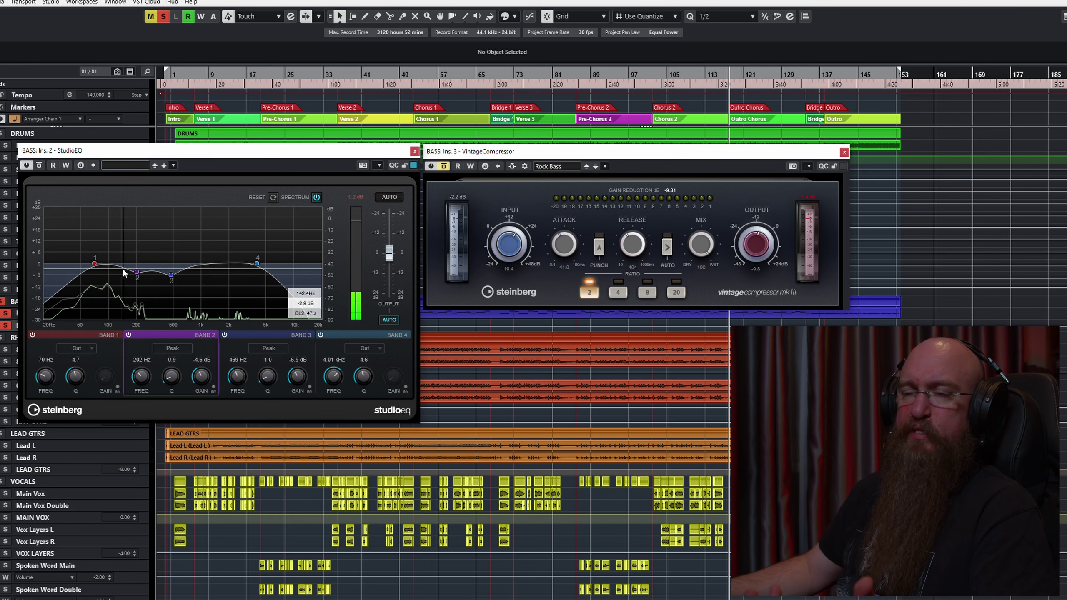
key(space)
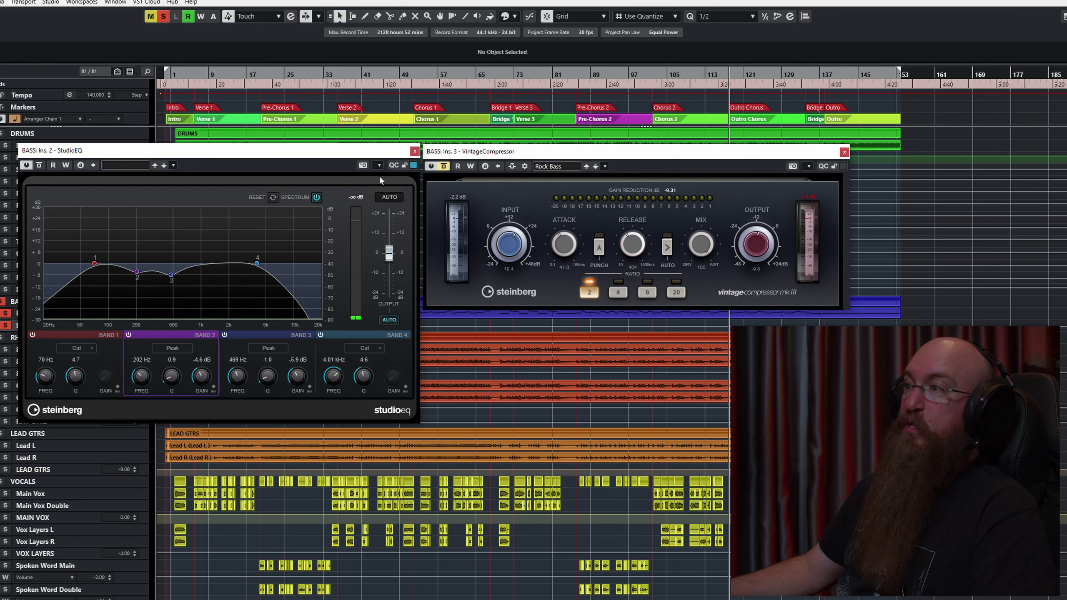
Close StudioEQ, move the VintageCompressor window off the bass events, and enlarge the Bass track.
click(414, 151)
drag(504, 152, 264, 162)
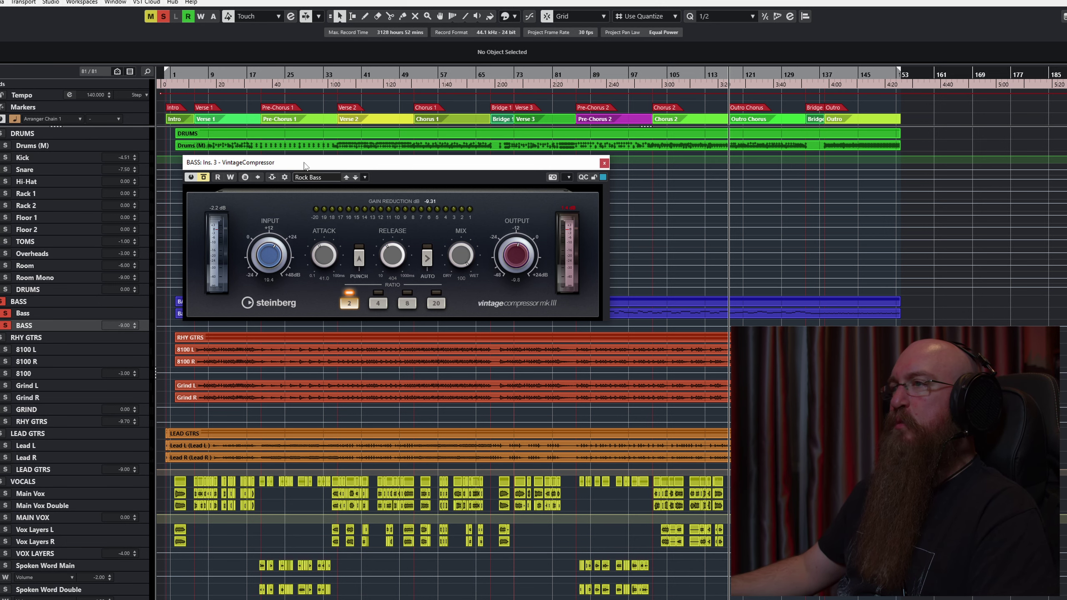
drag(304, 164, 304, 114)
click(88, 319)
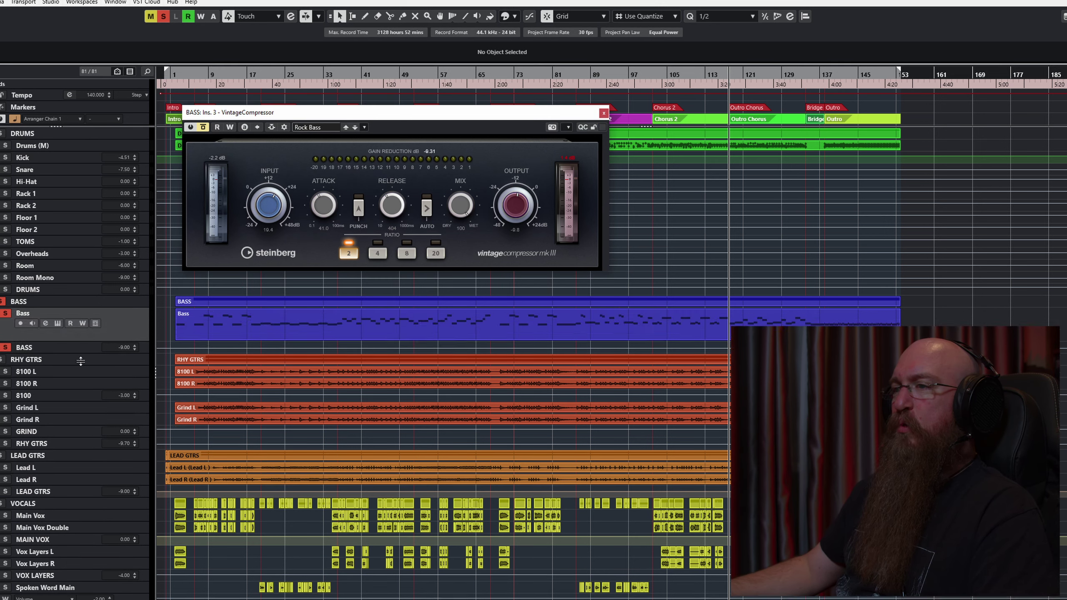
scroll(250, 342, up, 5)
scroll(383, 339, down, 2)
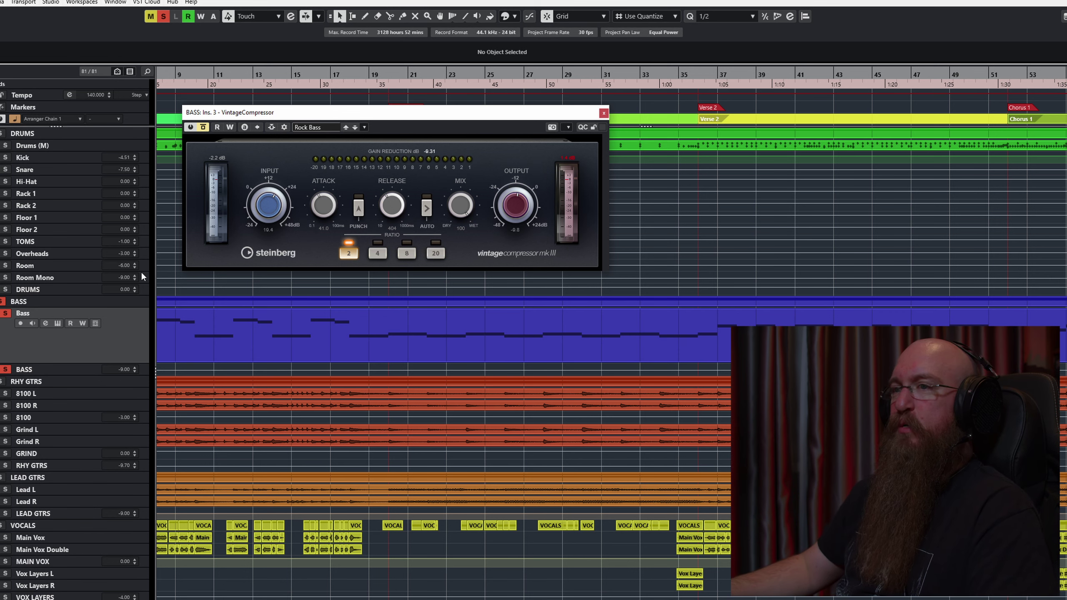
Play the song and switch the bass VintageCompressor on while listening, then stop.
key(space)
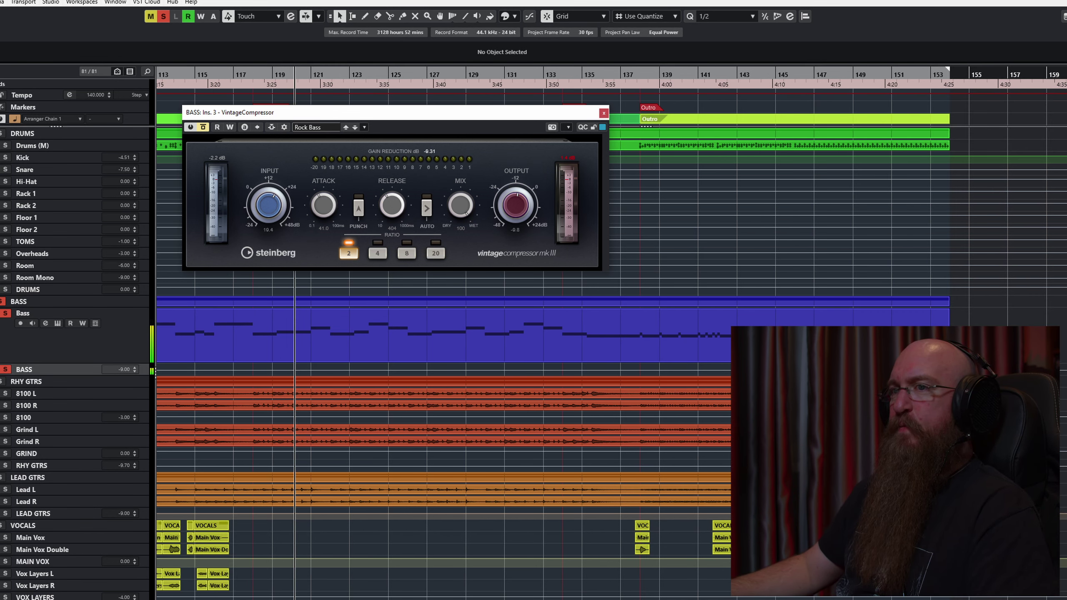
click(203, 127)
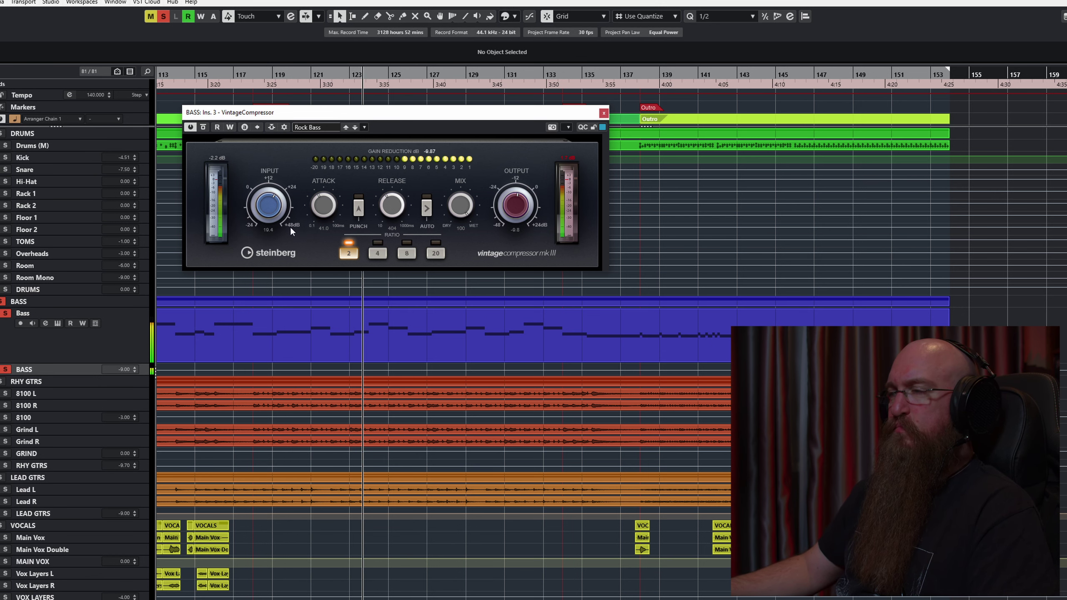
key(space)
Close the compressor window and inspect the bass Limiter's settings, then close it.
click(603, 112)
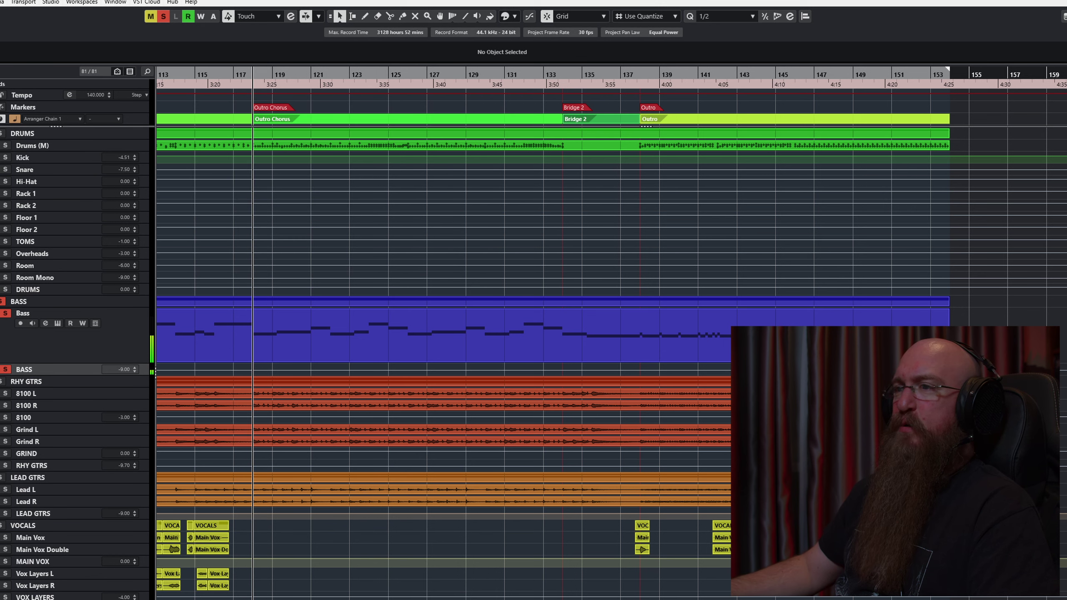
click(141, 267)
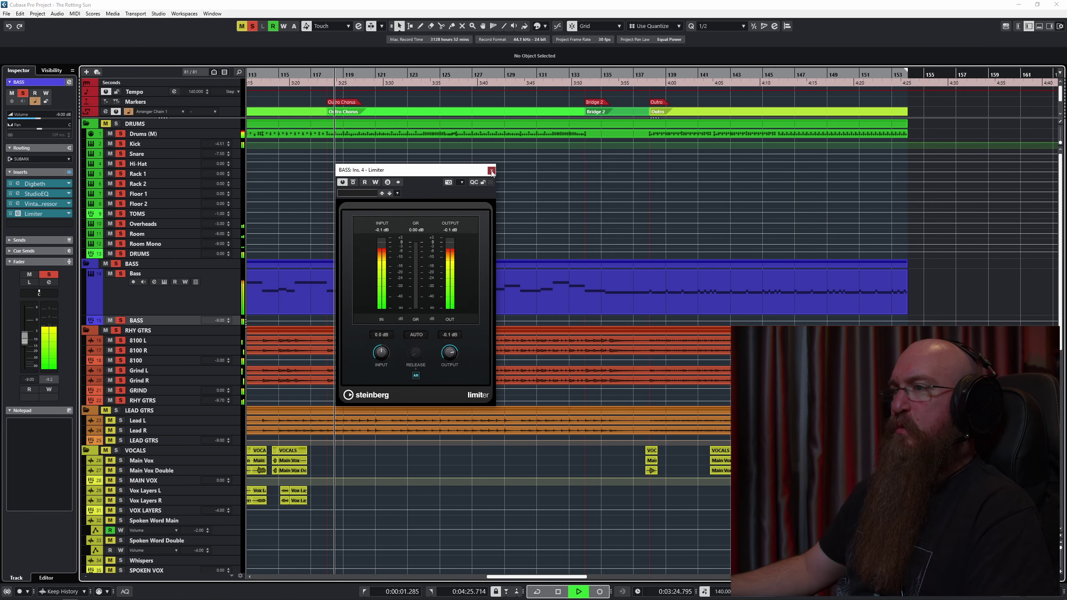
click(492, 169)
Lower the BASS group volume fader to about -10 dB, undoing the overshoot to -16.1 dB.
click(220, 300)
click(147, 320)
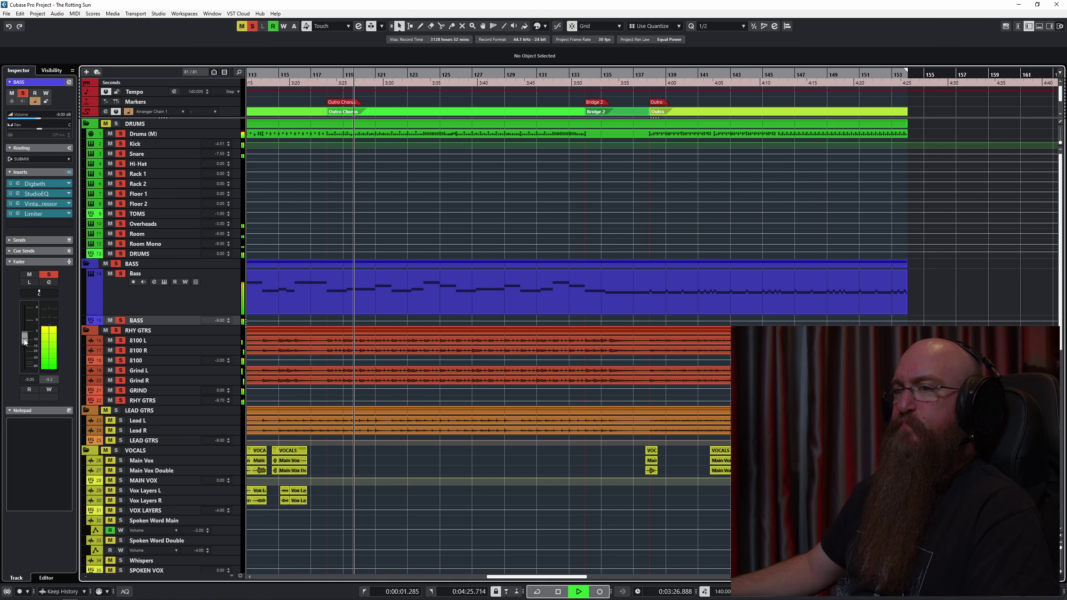
drag(33, 337, 36, 342)
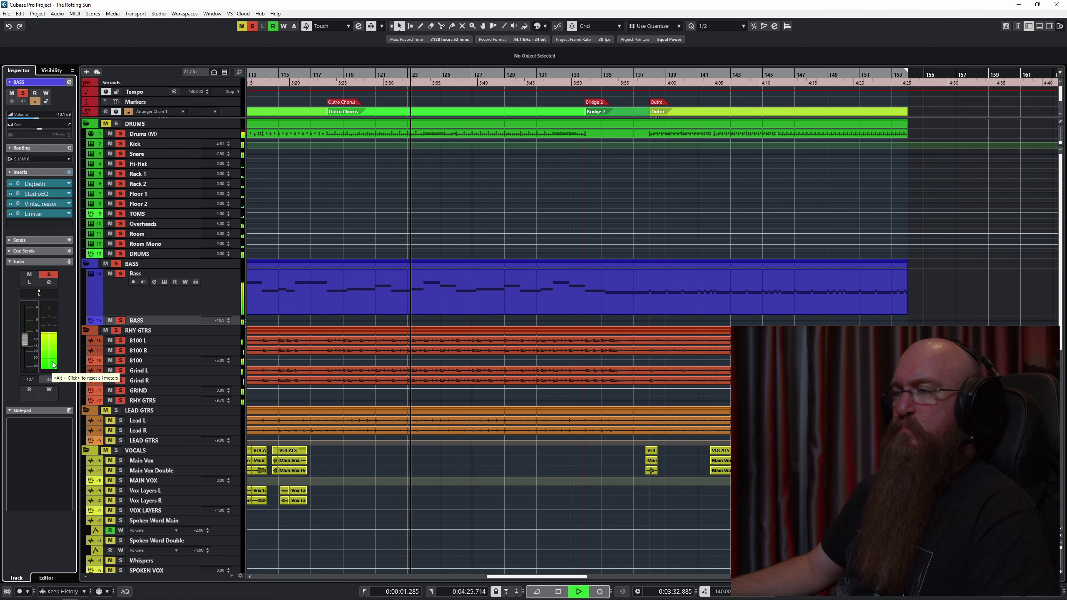
drag(53, 365, 52, 396)
key(ctrl+z)
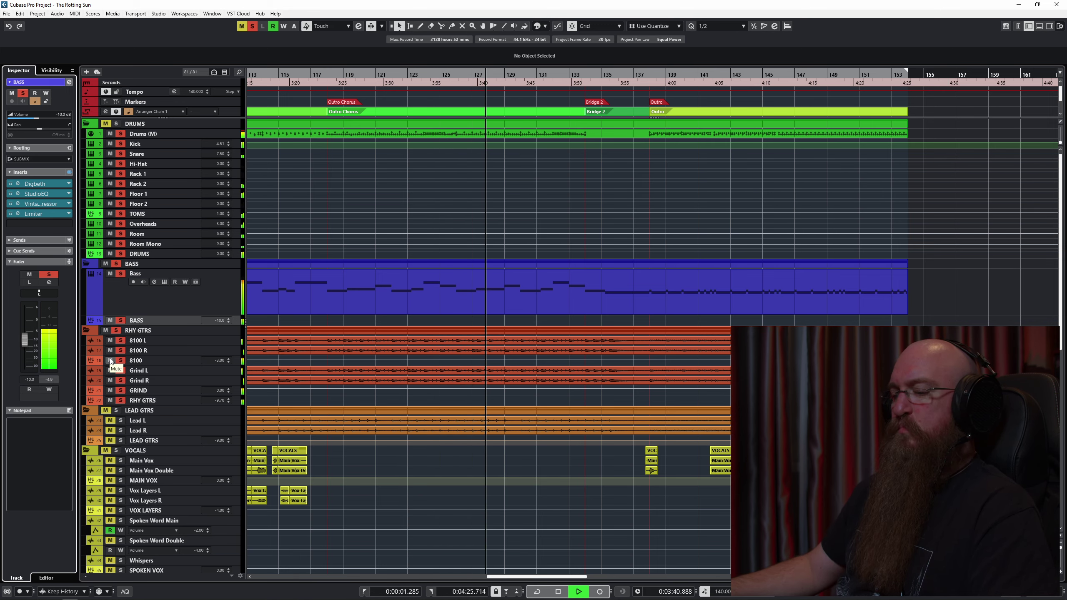
Stop playback and return to the start position.
key(space)
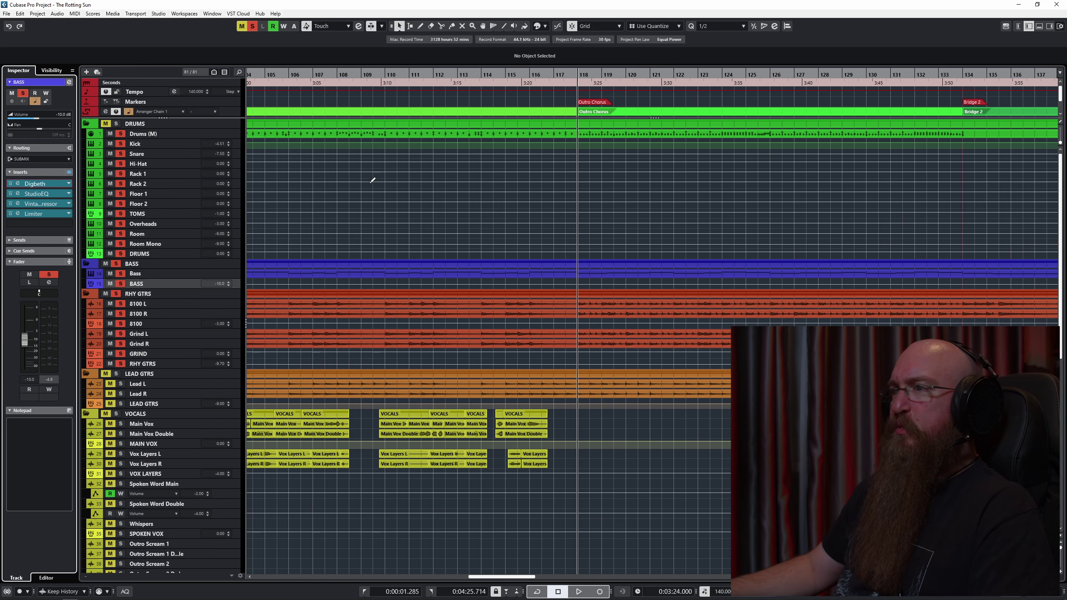
Zoom out and briefly play the song from near bar 5.
scroll(372, 180, left, 5)
scroll(372, 180, left, 15)
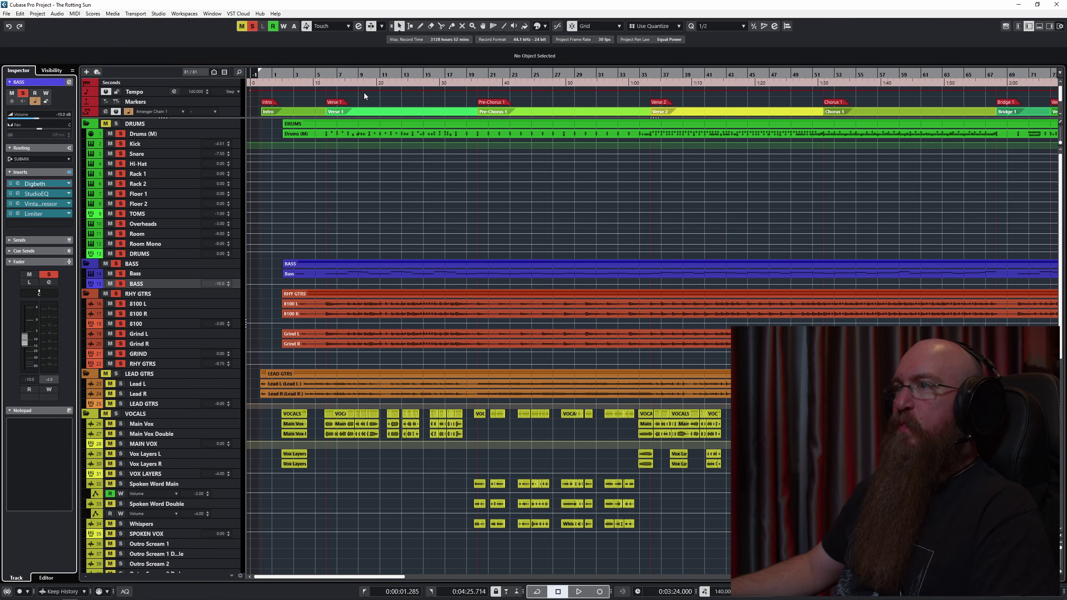
click(324, 77)
key(space)
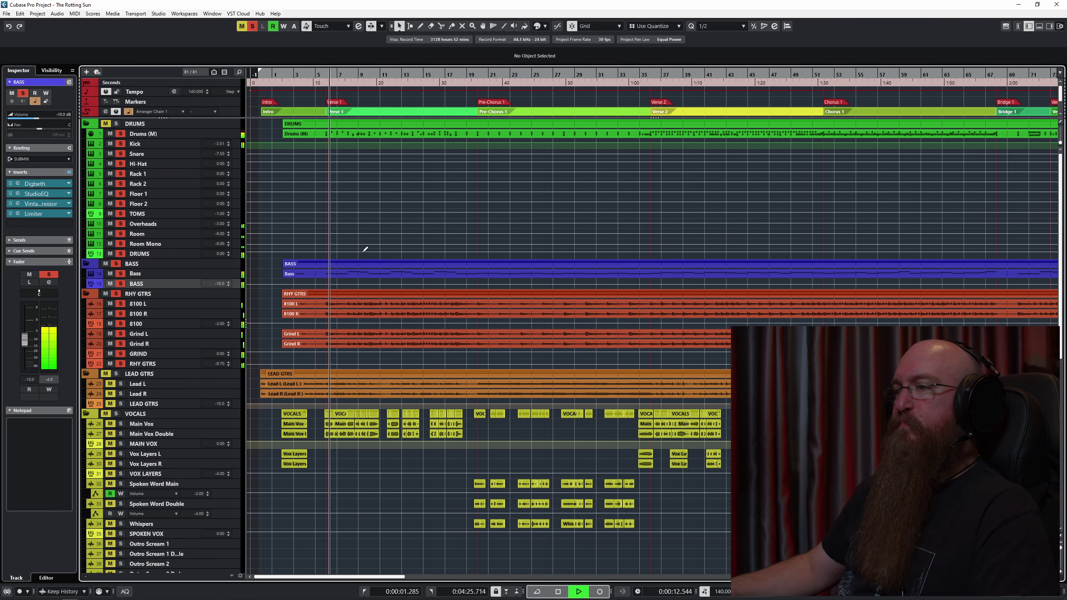
key(space)
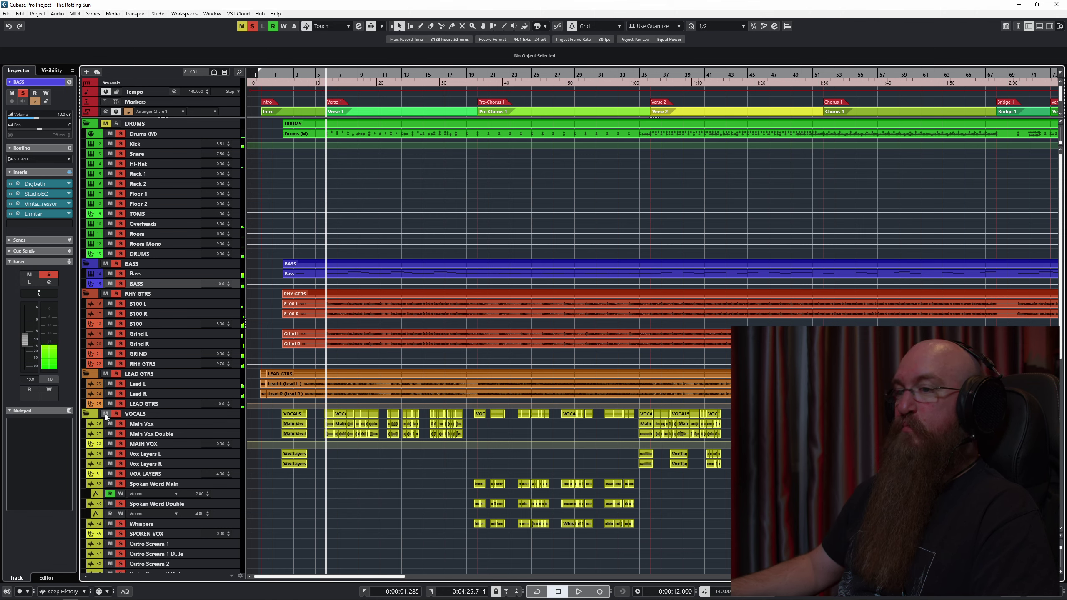
Clear every solo, play the full mix, then set the playback position to Verse 2 at bar 35.
click(250, 27)
key(space)
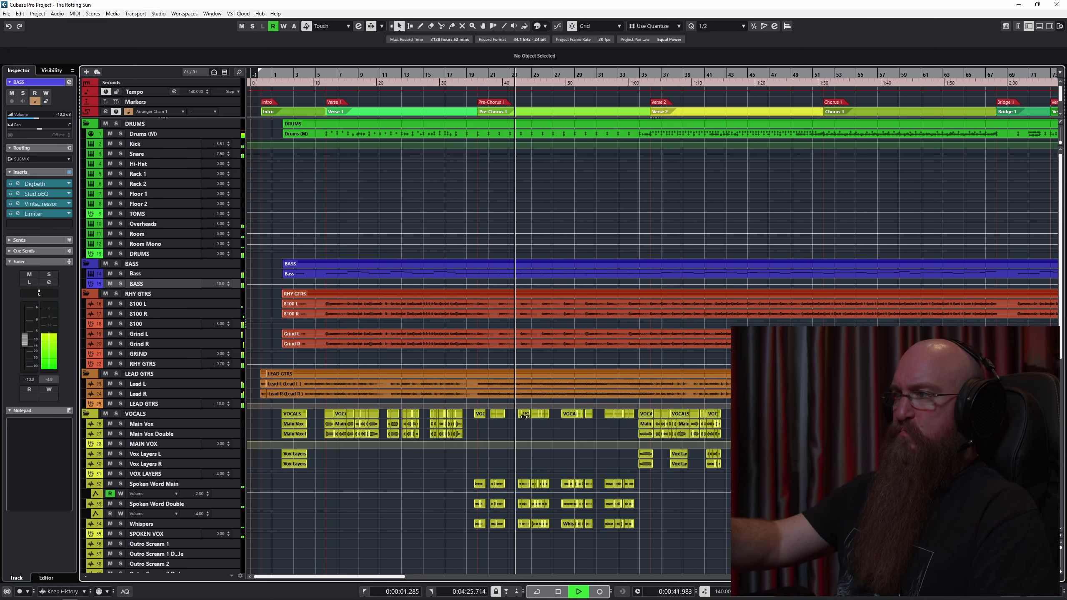
key(space)
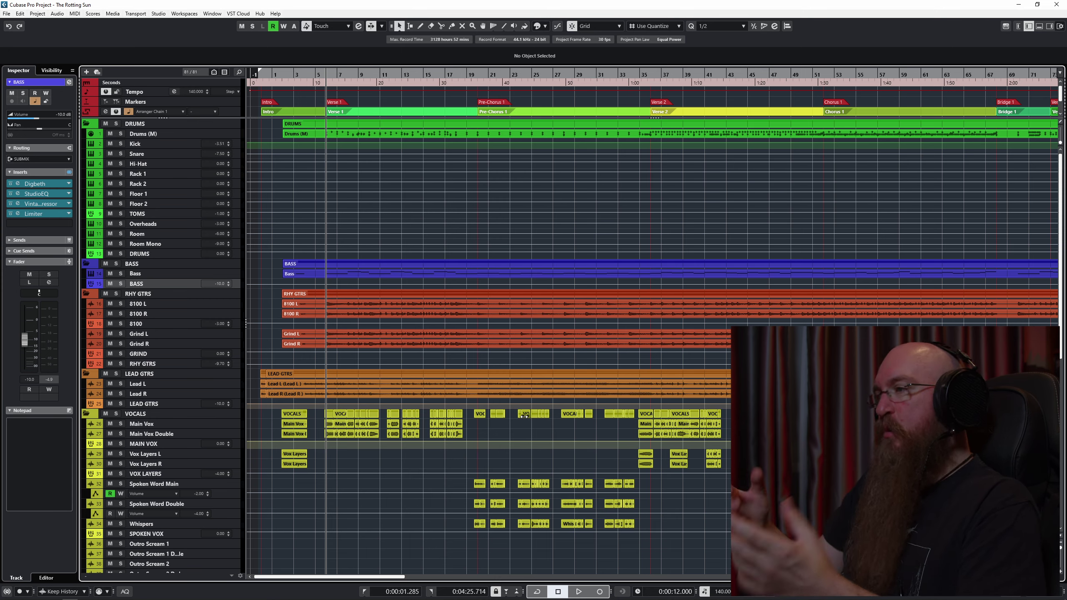
click(649, 72)
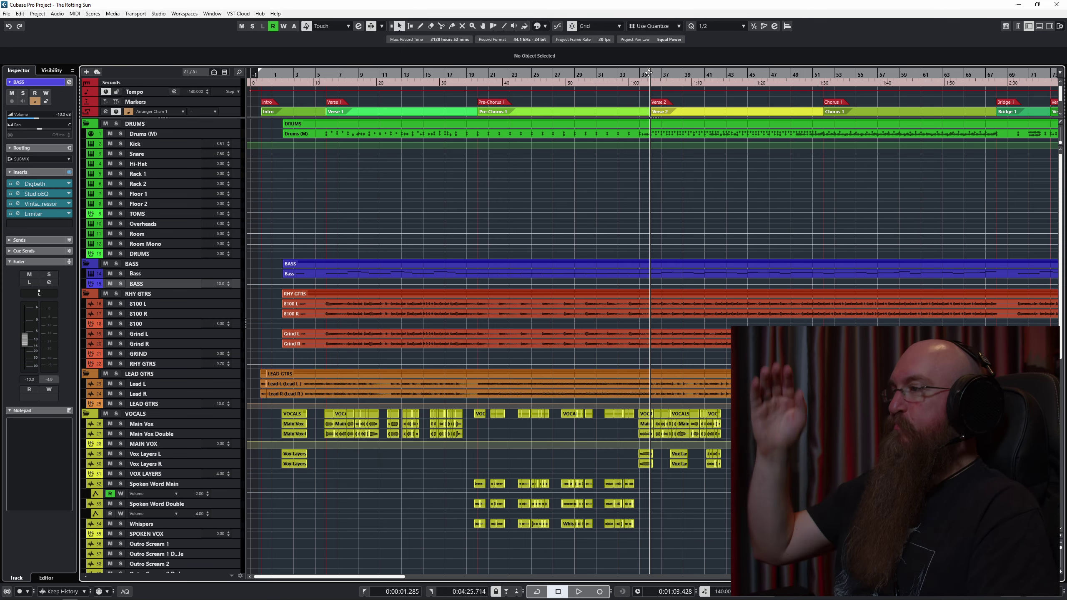
scroll(740, 222, up, 3)
Play the mix from bar 35 with Auto-Scroll following, stop it, then zoom the timeline out.
key(f)
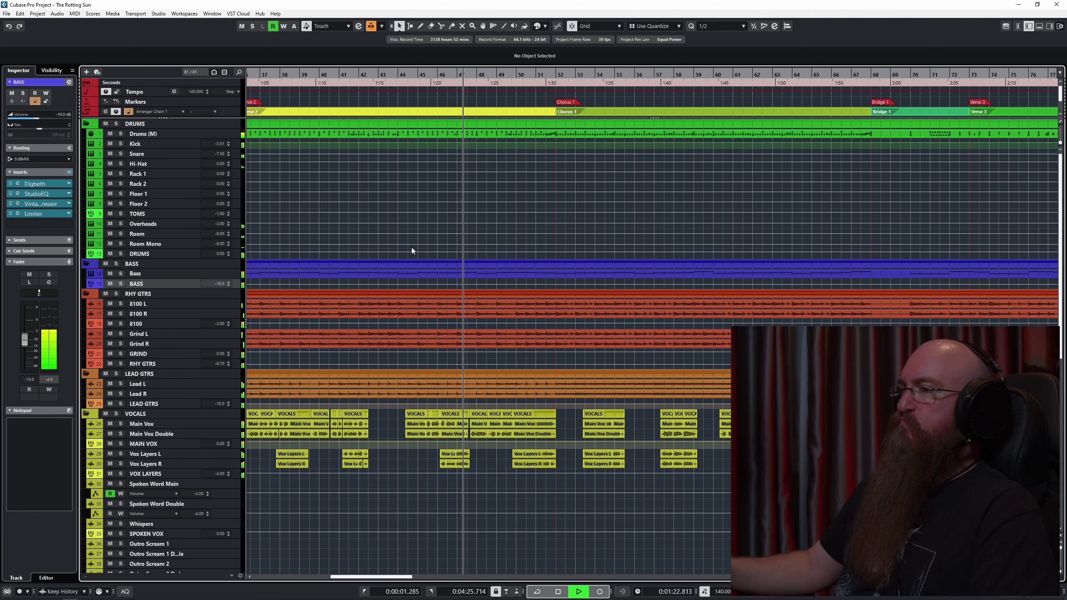
key(space)
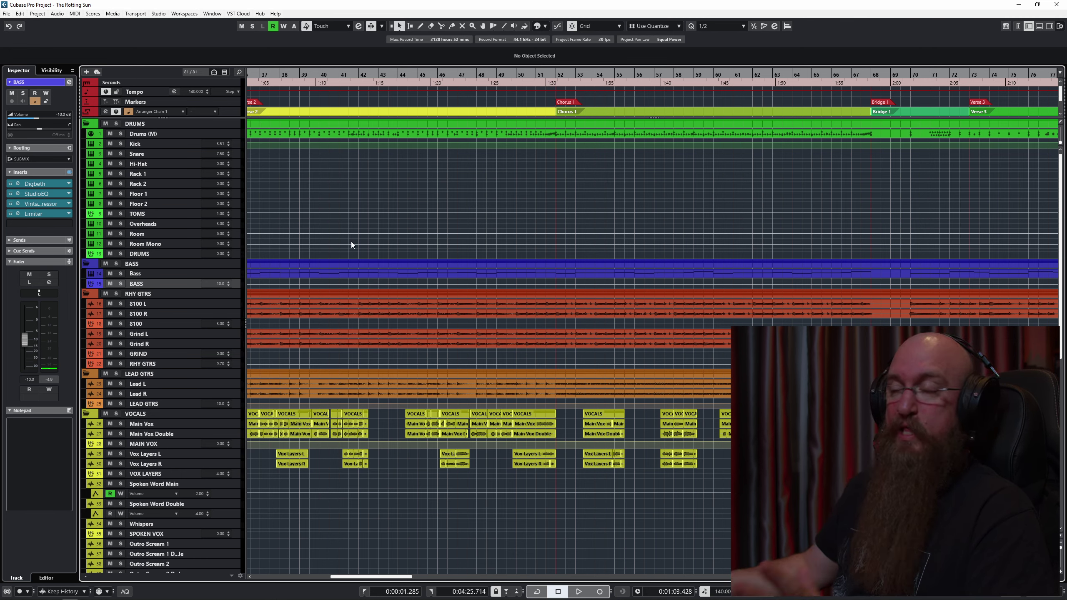
ctrl+scroll(352, 243, down, 5)
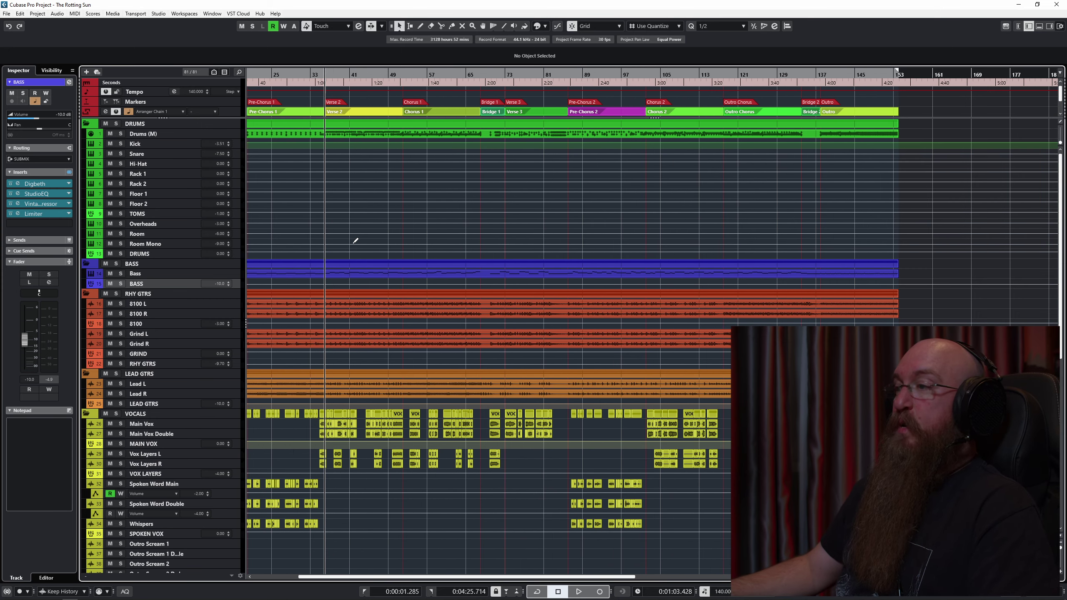
scroll(356, 241, left, 3)
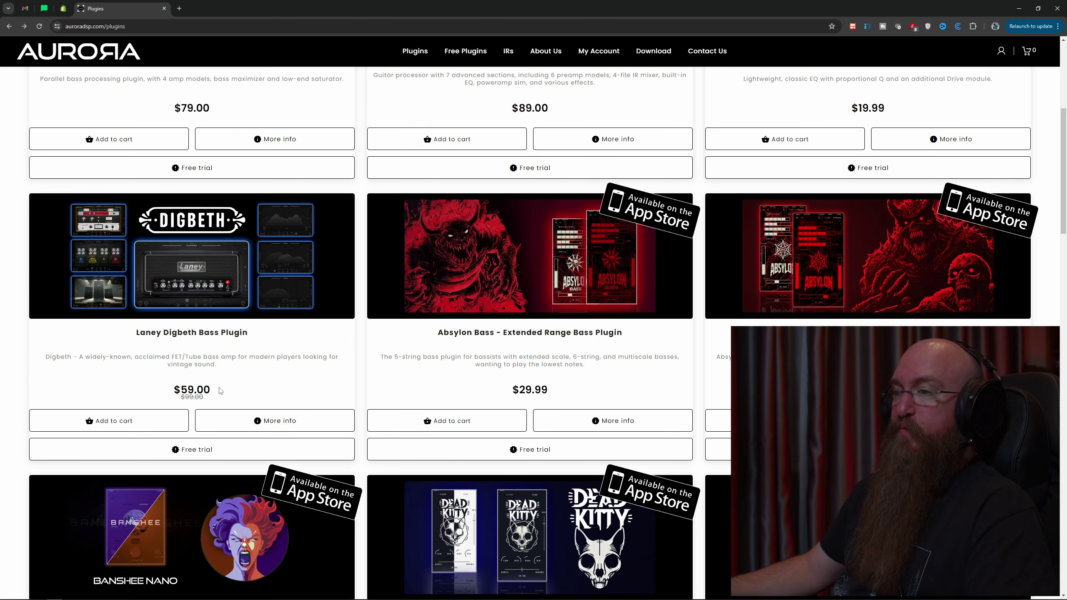
Highlight the Laney Digbeth Bass Plugin's $59.00 sale price on the plugins page.
drag(219, 389, 181, 390)
click(200, 387)
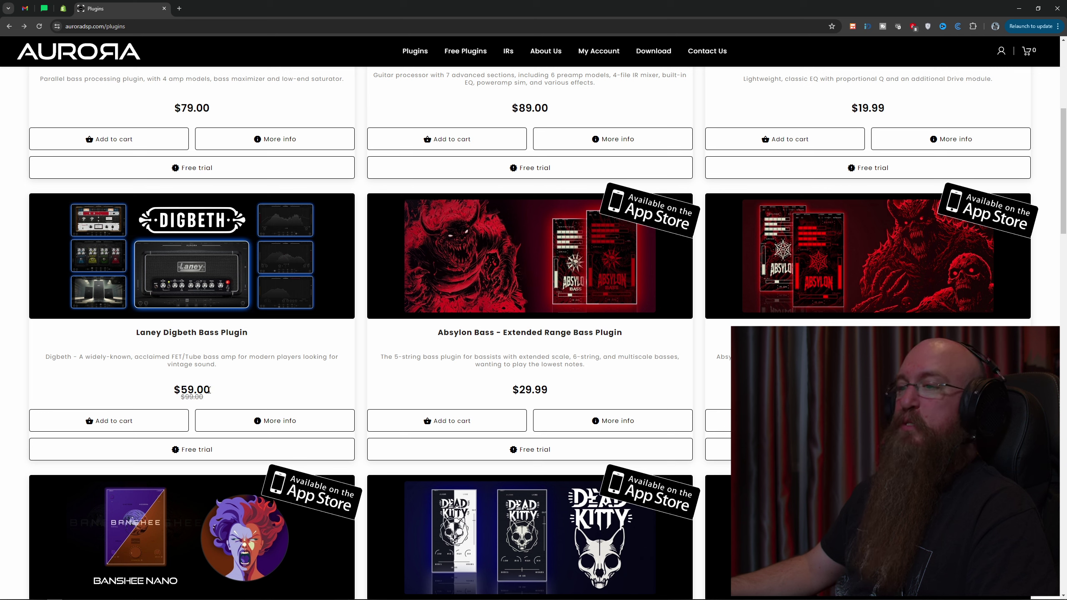
drag(206, 397, 168, 399)
click(190, 398)
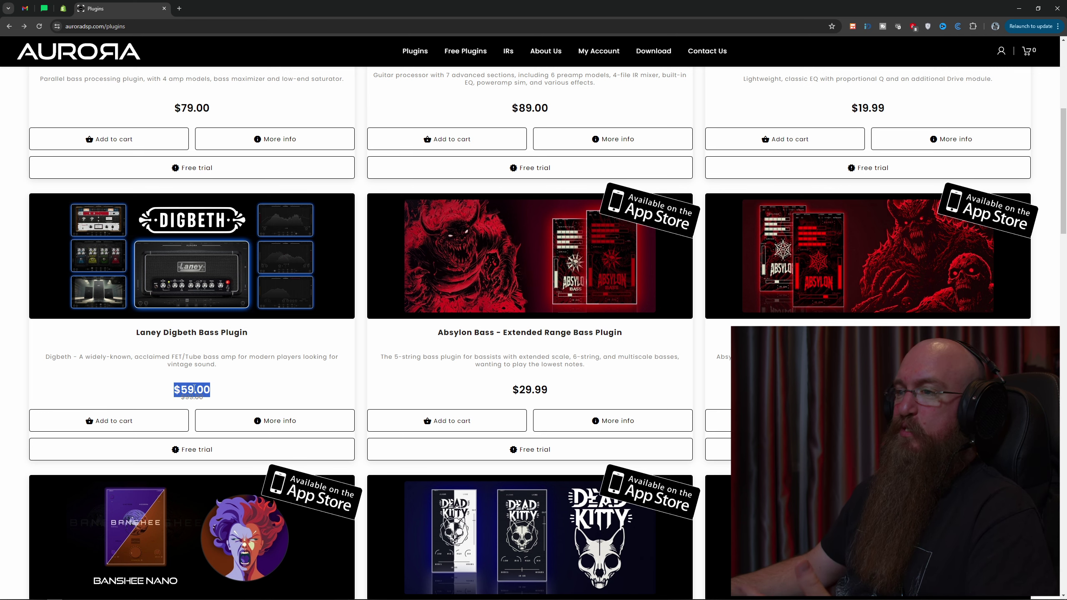
click(208, 391)
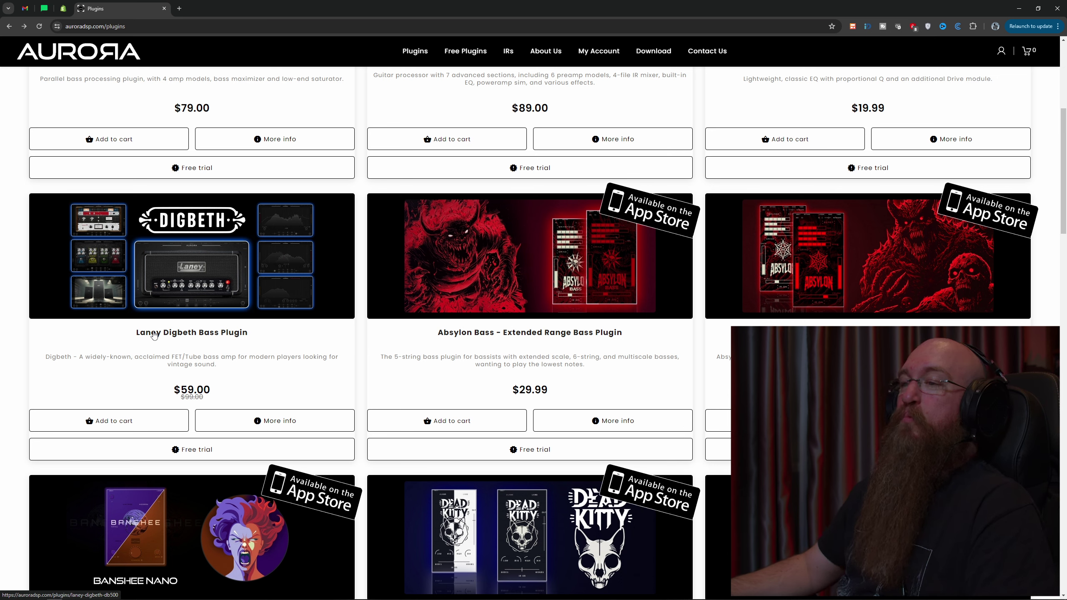
drag(214, 395, 168, 392)
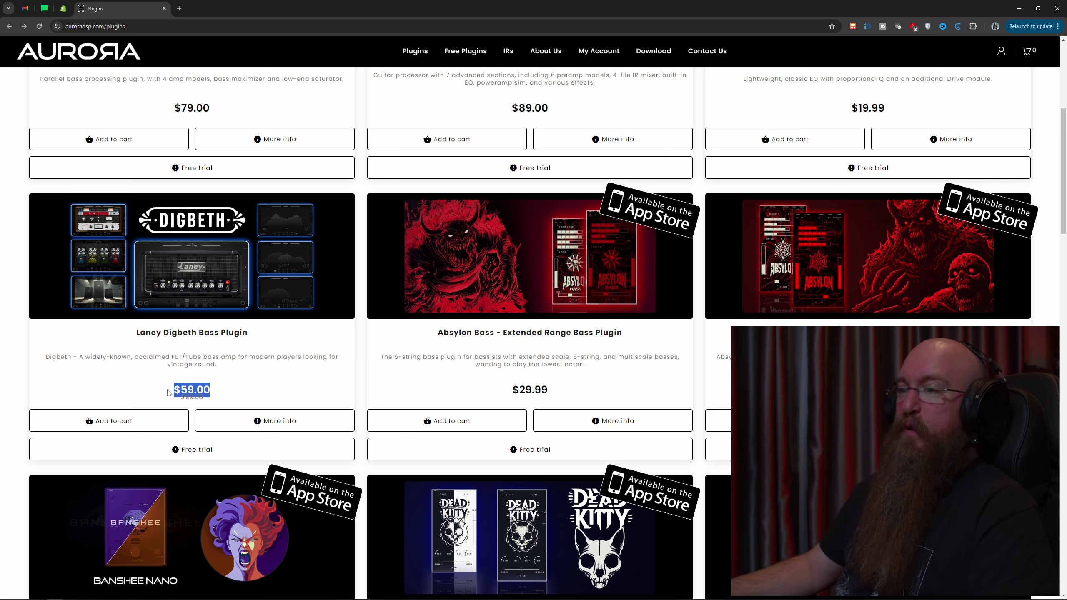